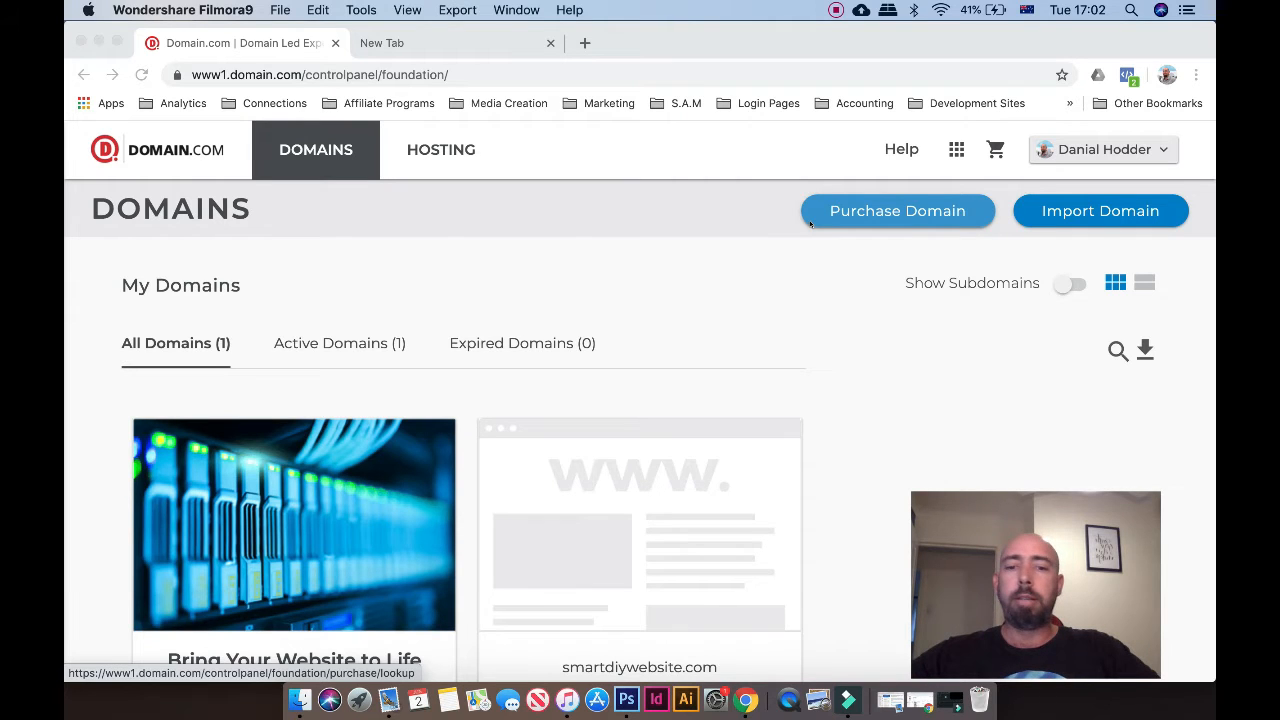
scroll(810, 224, down, 3)
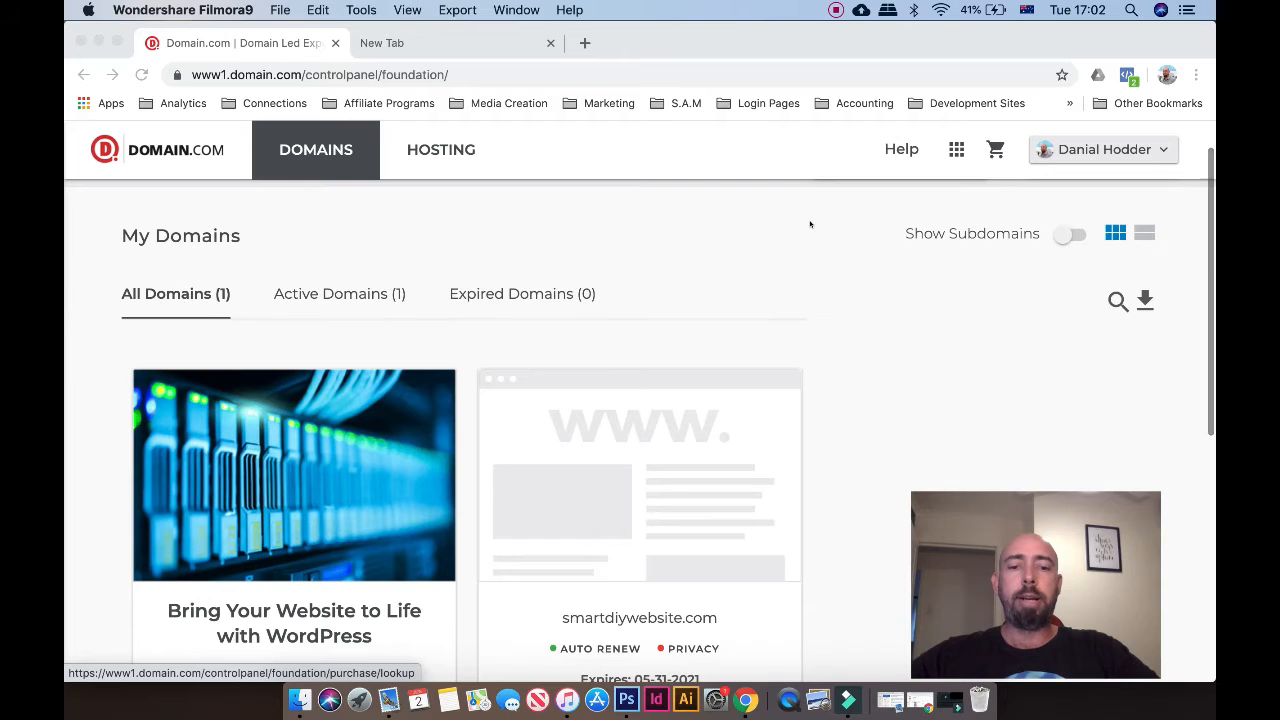
scroll(810, 224, down, 1)
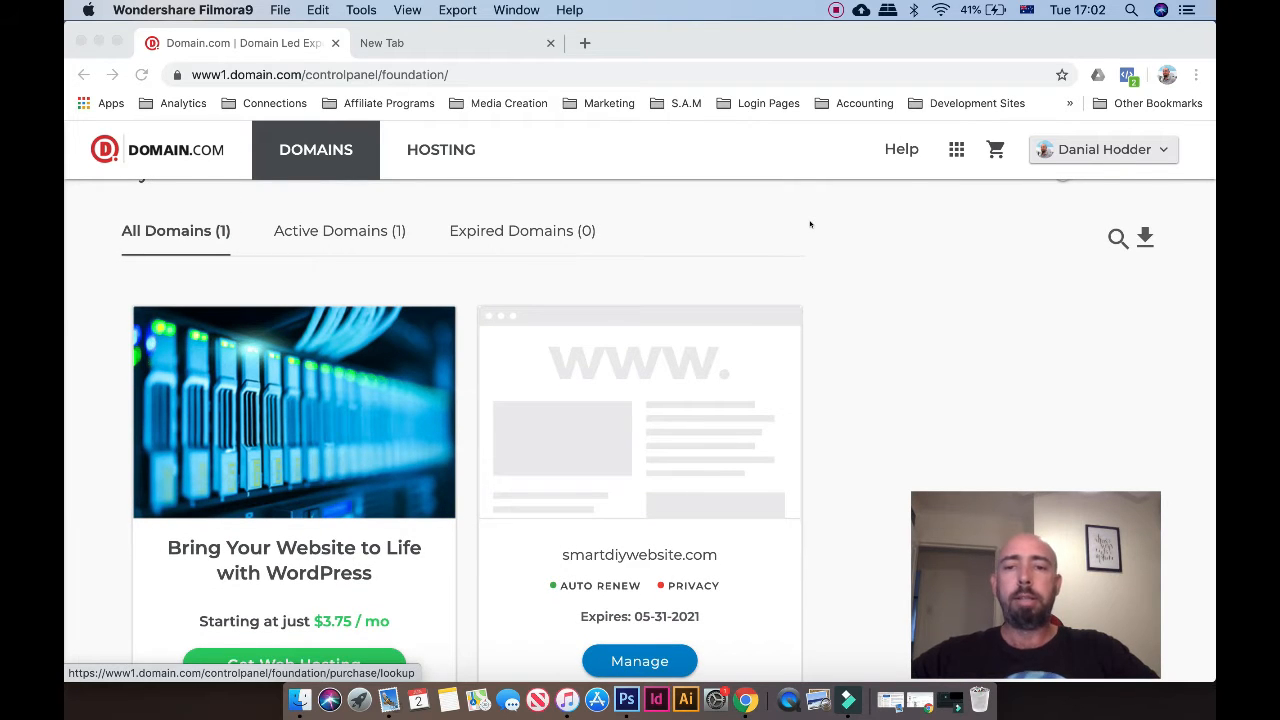
scroll(810, 224, up, 4)
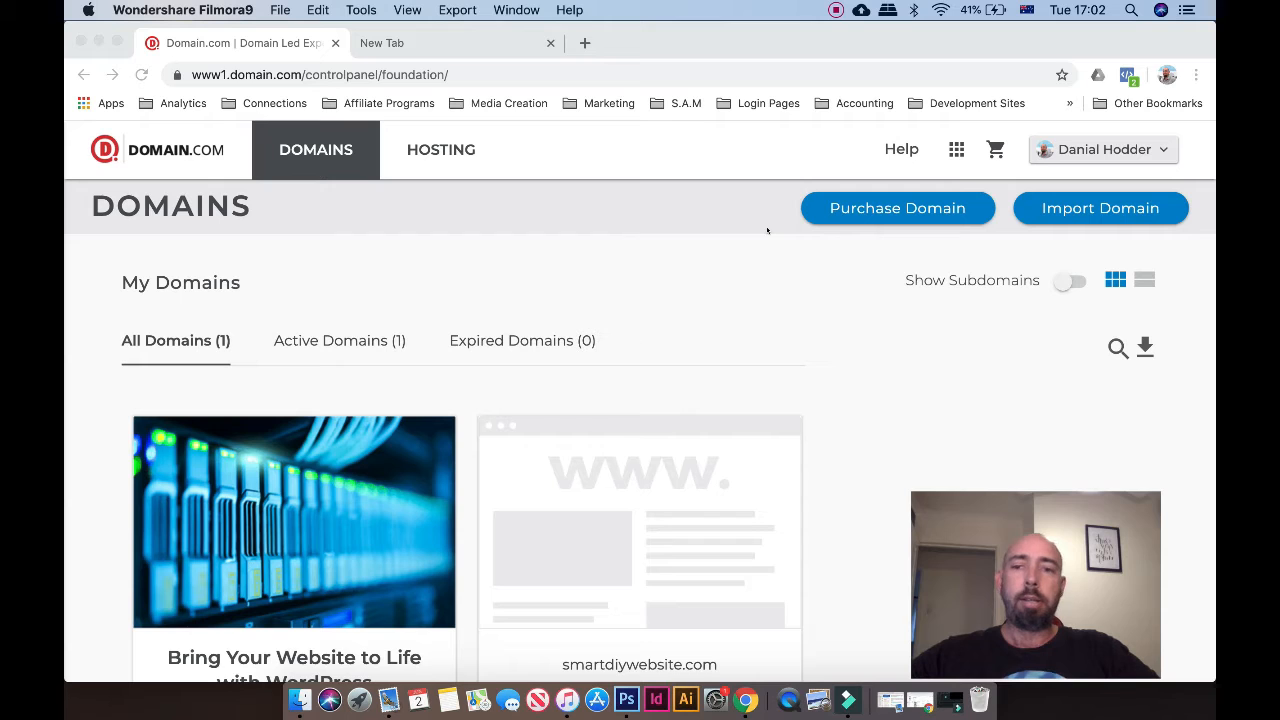
click(490, 43)
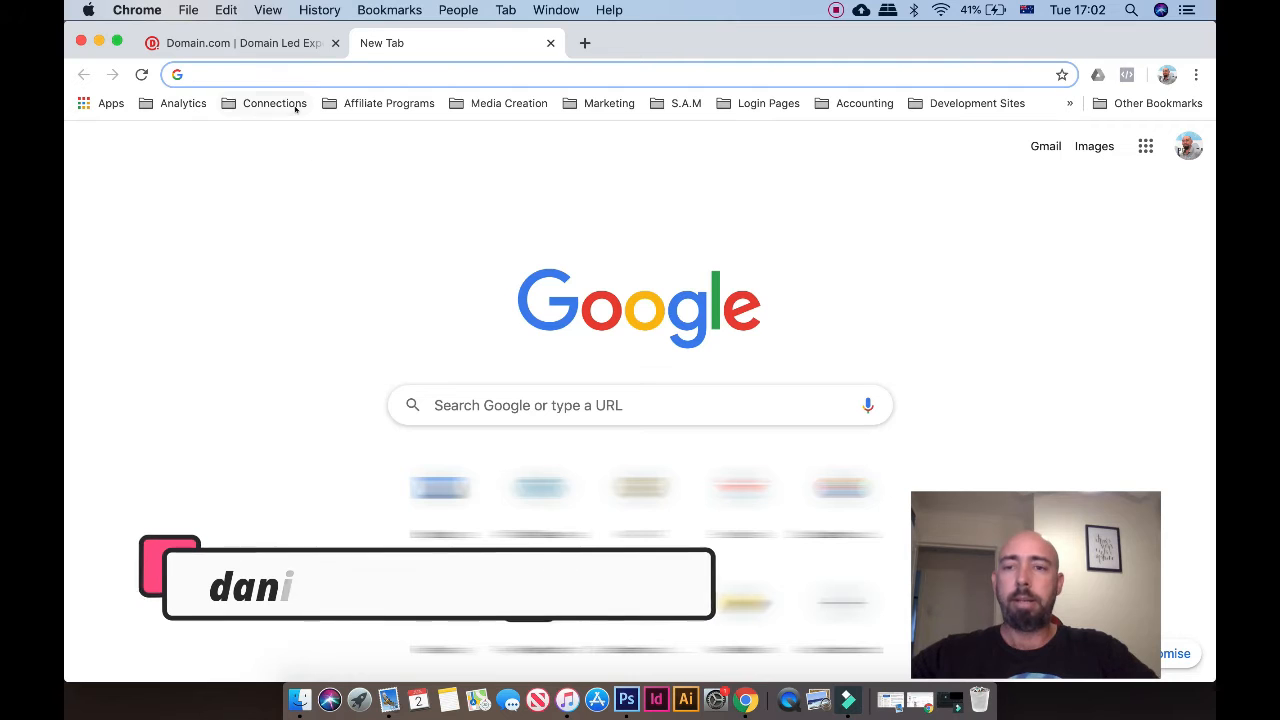
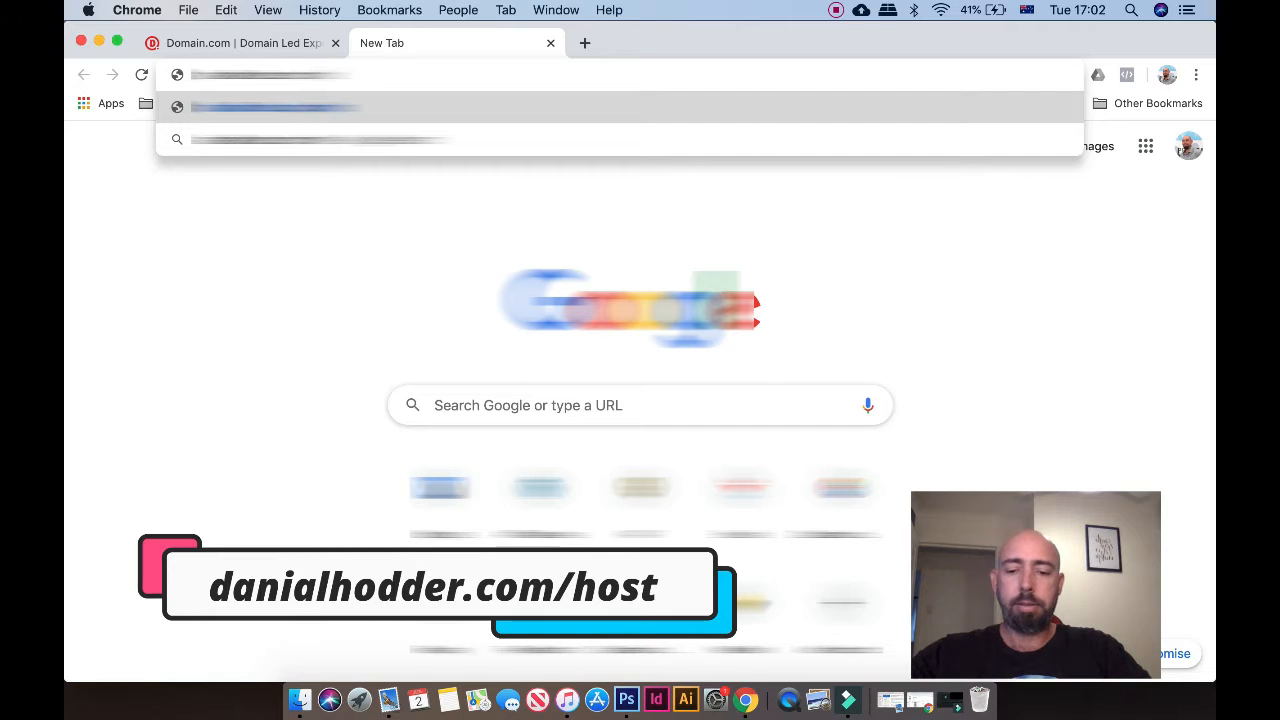
key(Return)
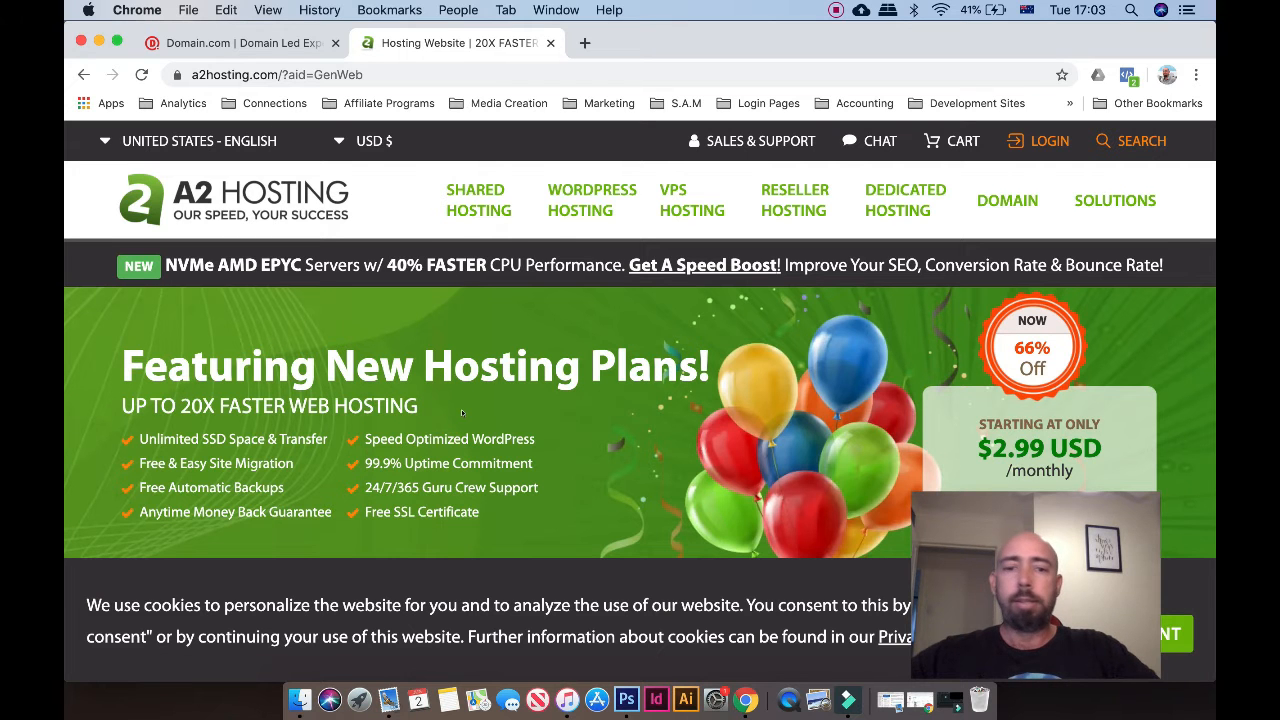
Pick the $2.99/month Shared Hosting plan with GET STARTED to open its cart
scroll(461, 409, down, 5)
scroll(461, 409, down, 7)
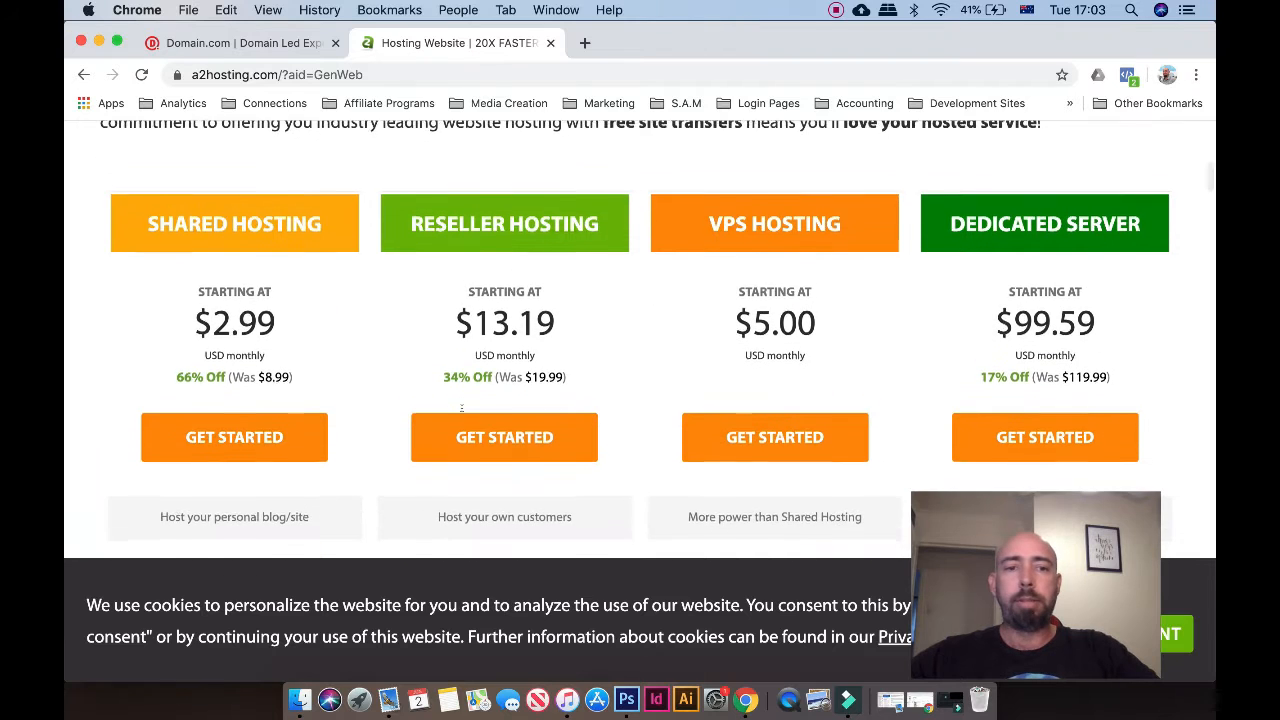
scroll(461, 407, down, 1)
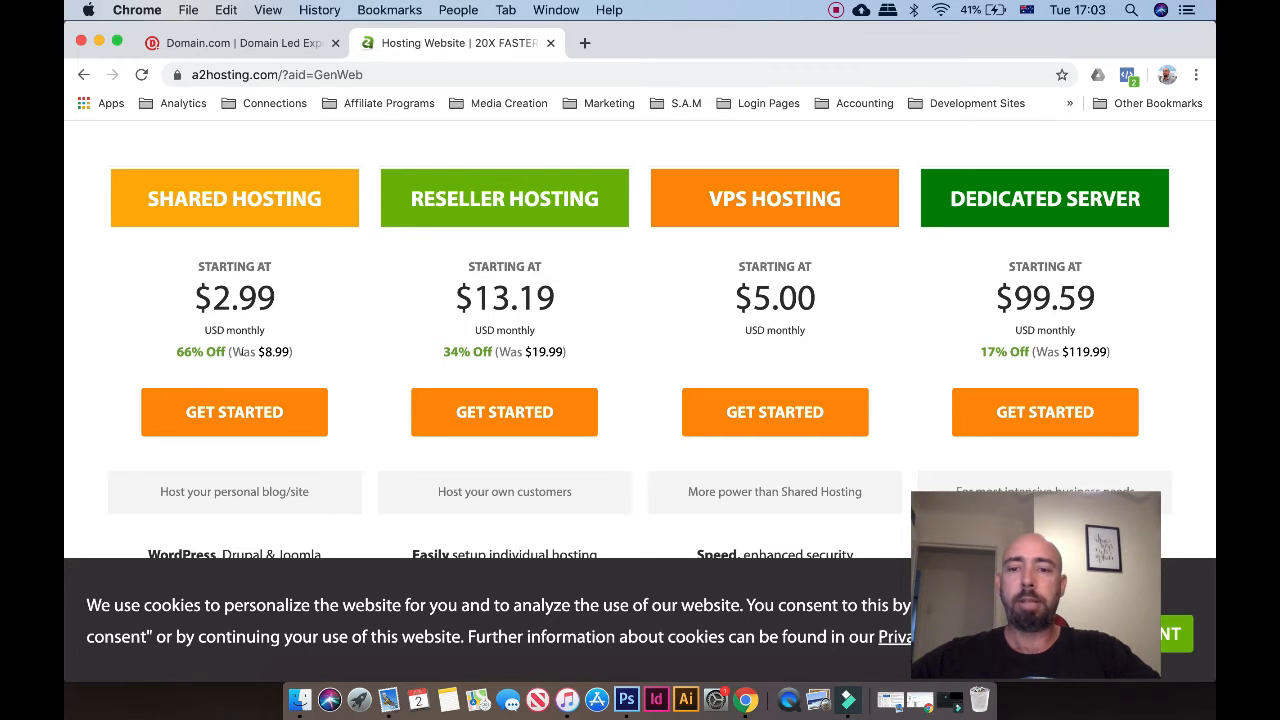
scroll(372, 362, down, 5)
scroll(372, 362, up, 5)
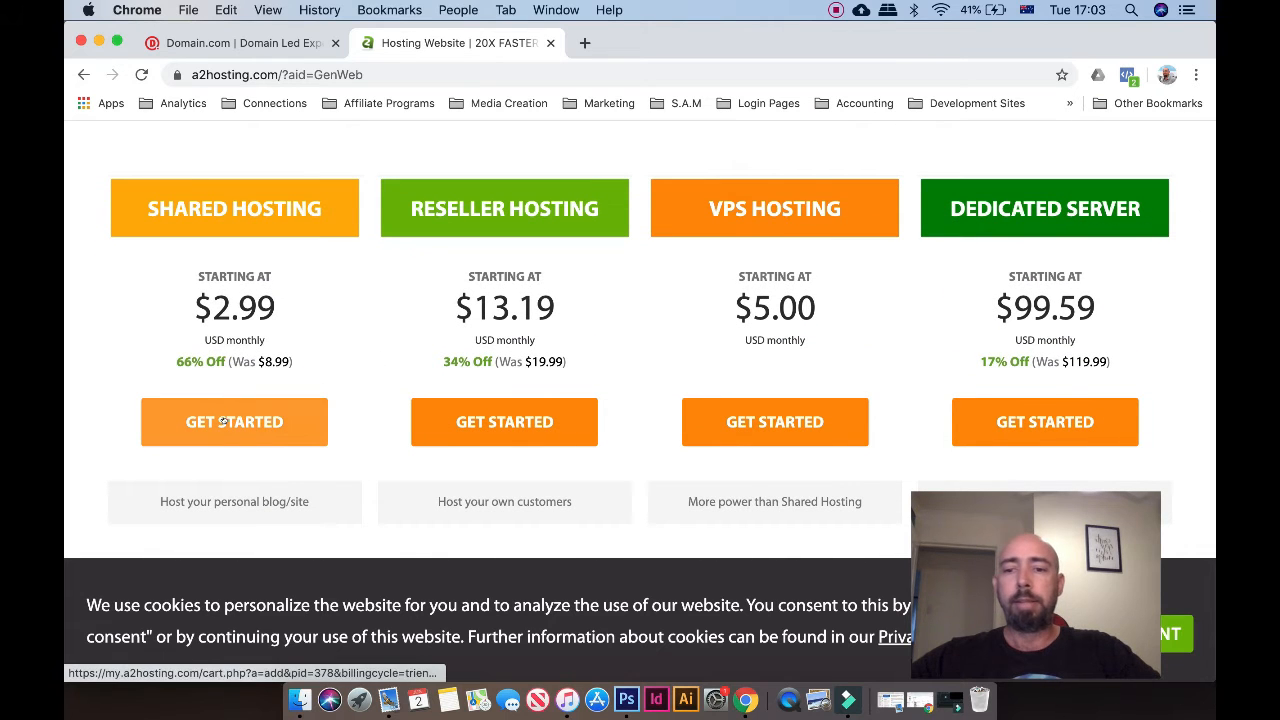
click(224, 422)
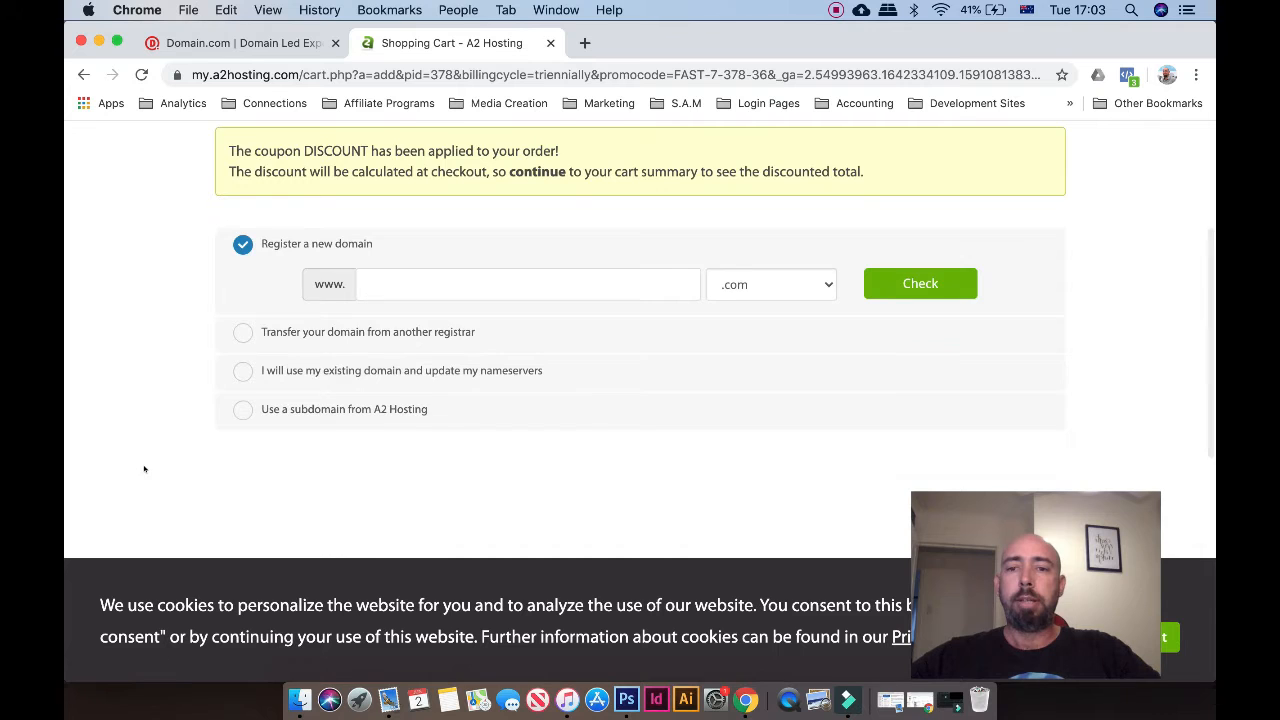
scroll(144, 469, up, 1)
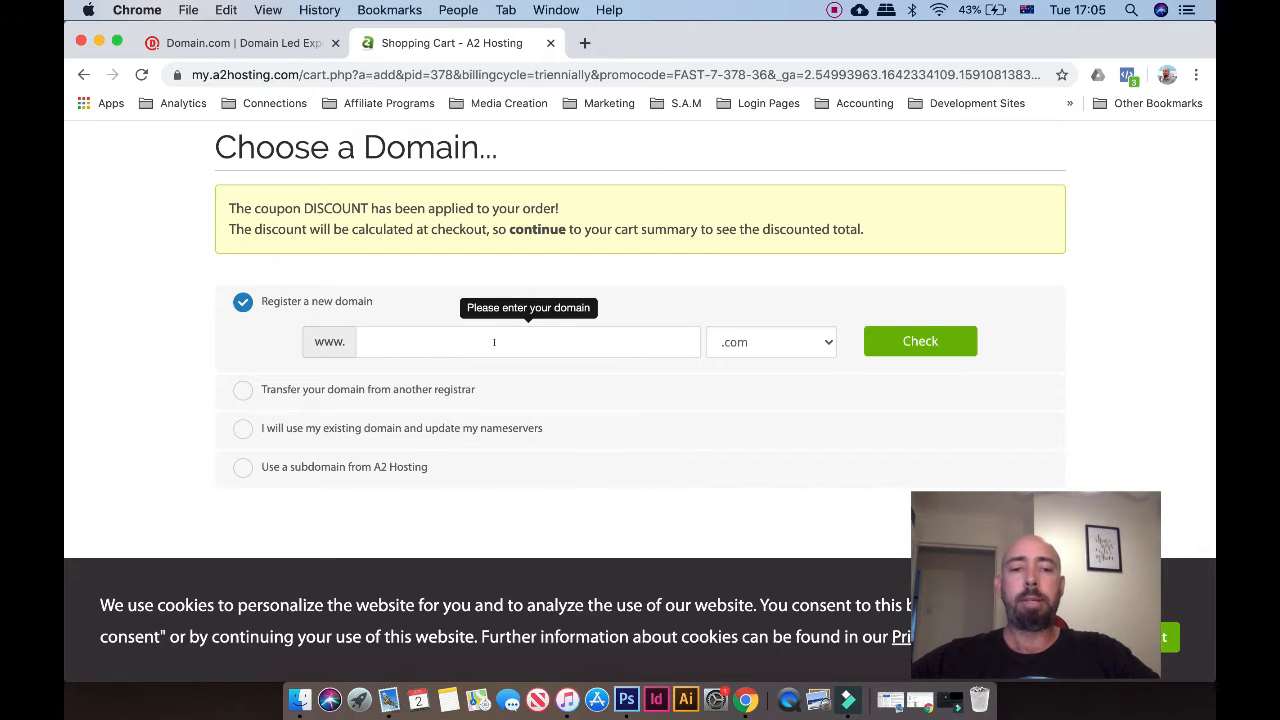
Use the existing domain smartdiywebsite with the .com extension for the order
click(242, 428)
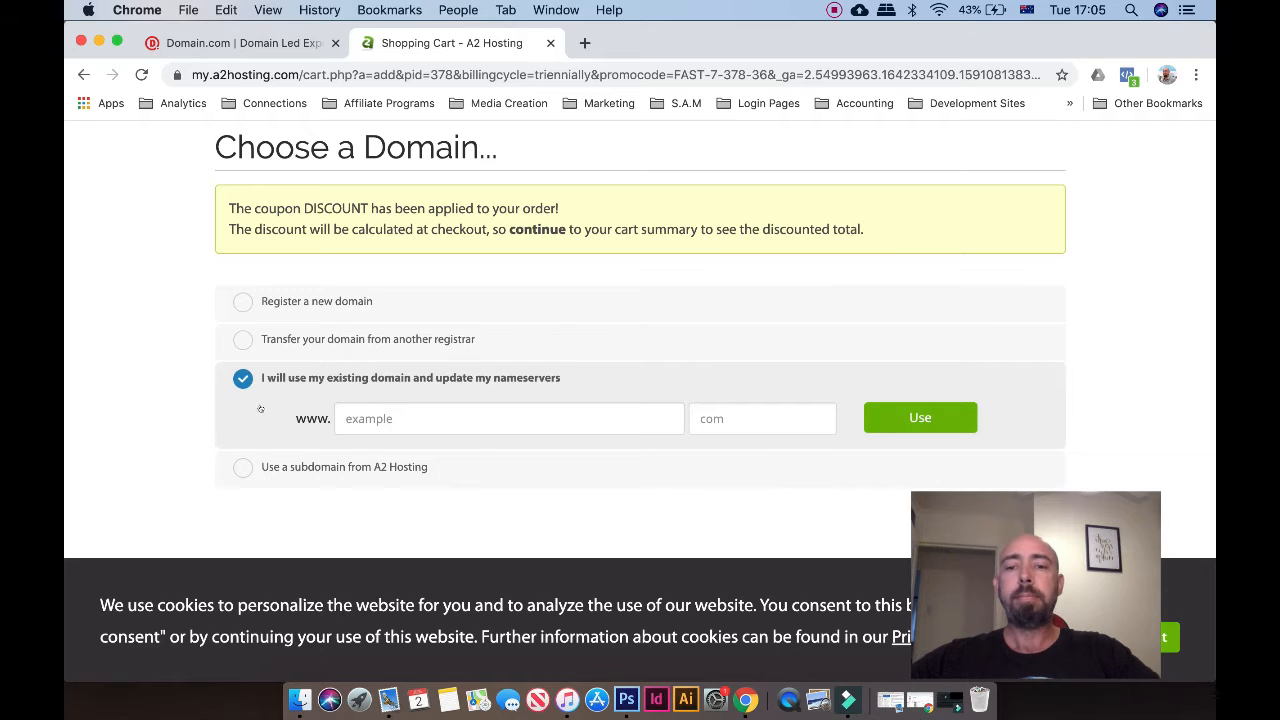
click(361, 416)
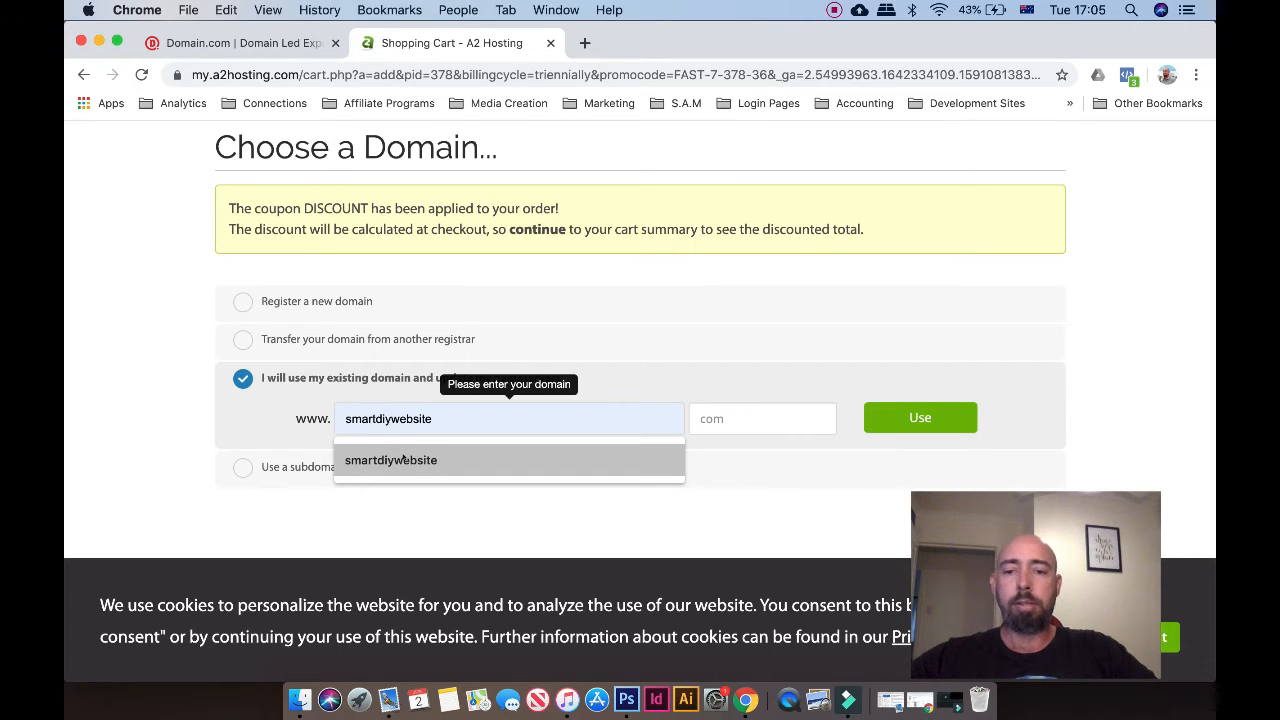
click(399, 458)
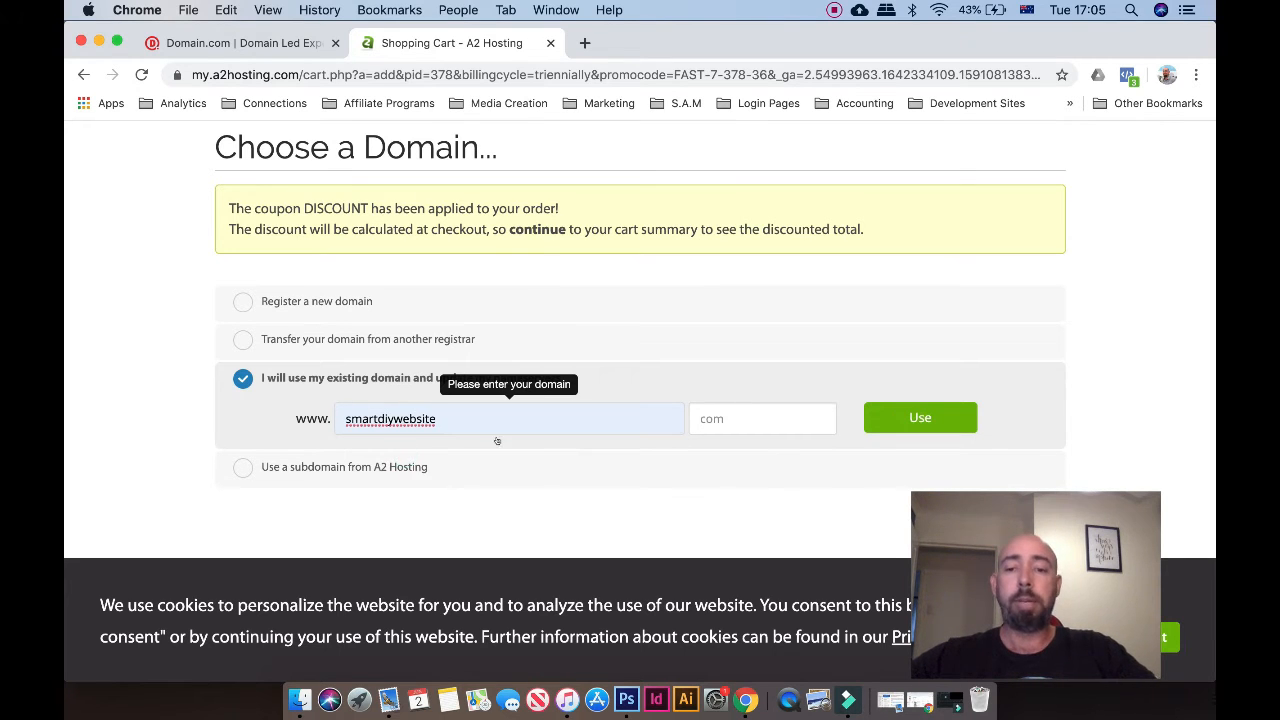
click(714, 430)
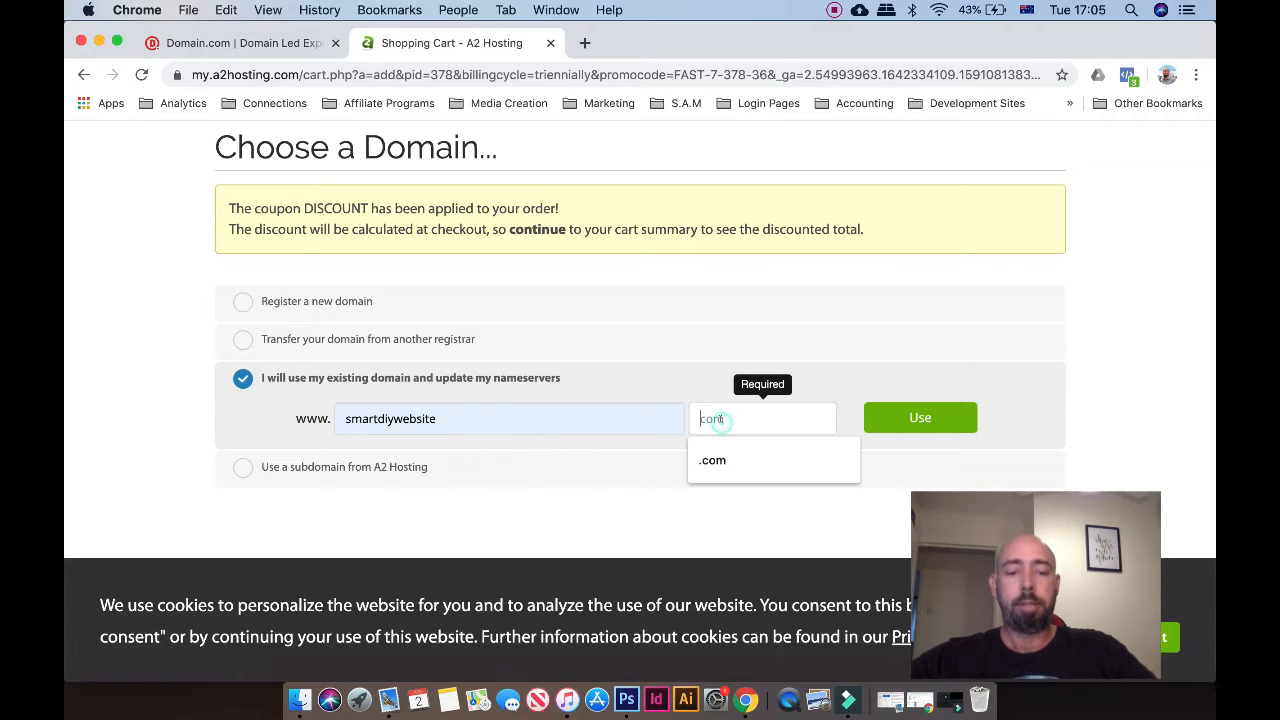
click(715, 455)
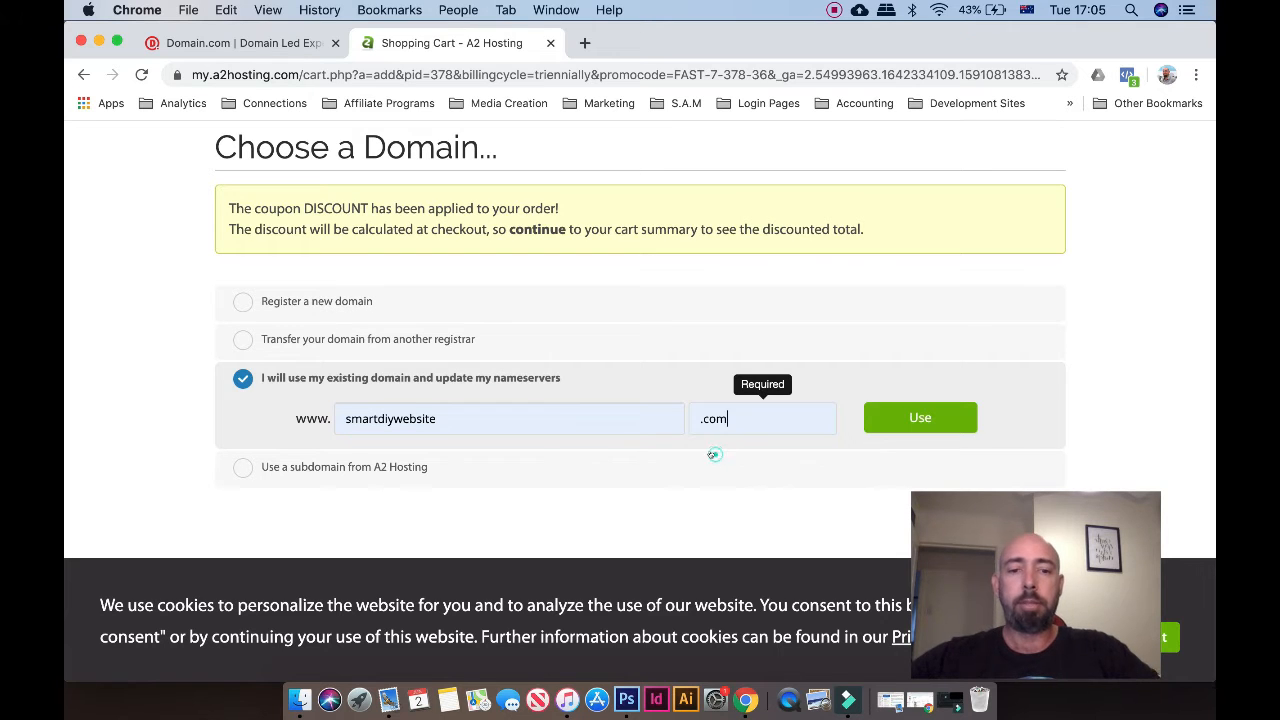
click(916, 419)
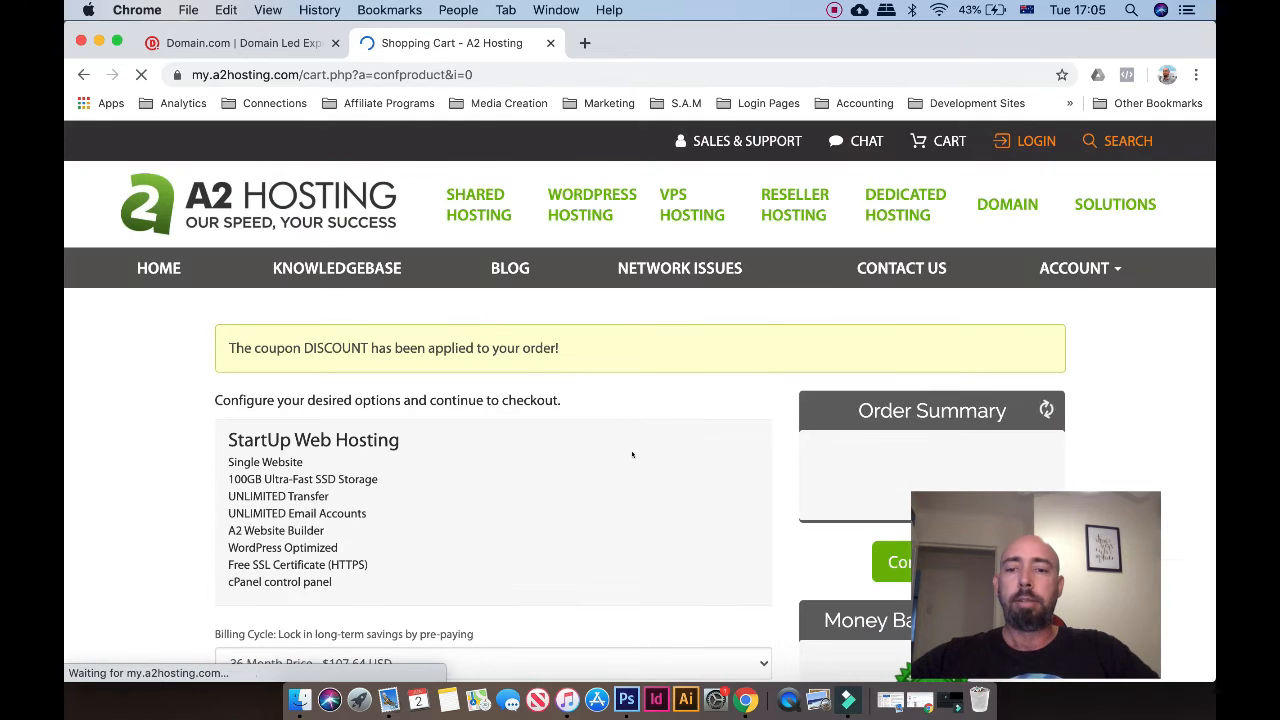
Set the StartUp Web Hosting server location to Singapore
scroll(632, 455, down, 5)
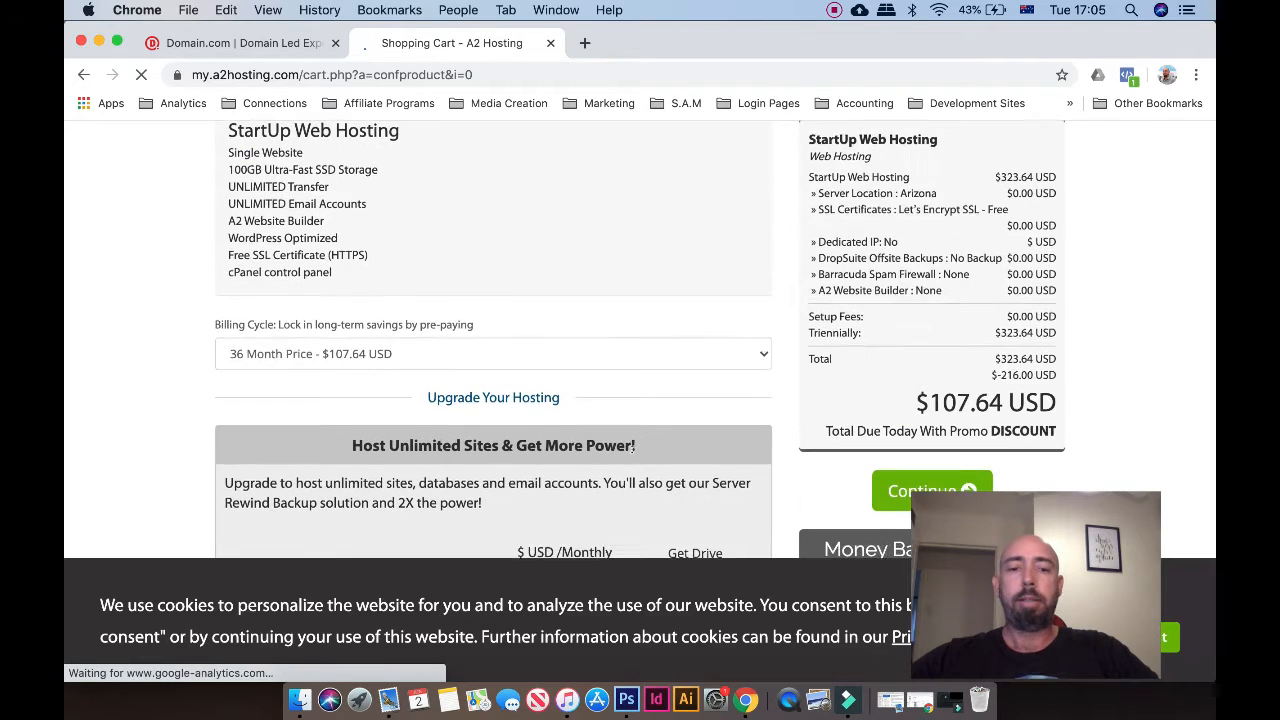
scroll(634, 446, down, 5)
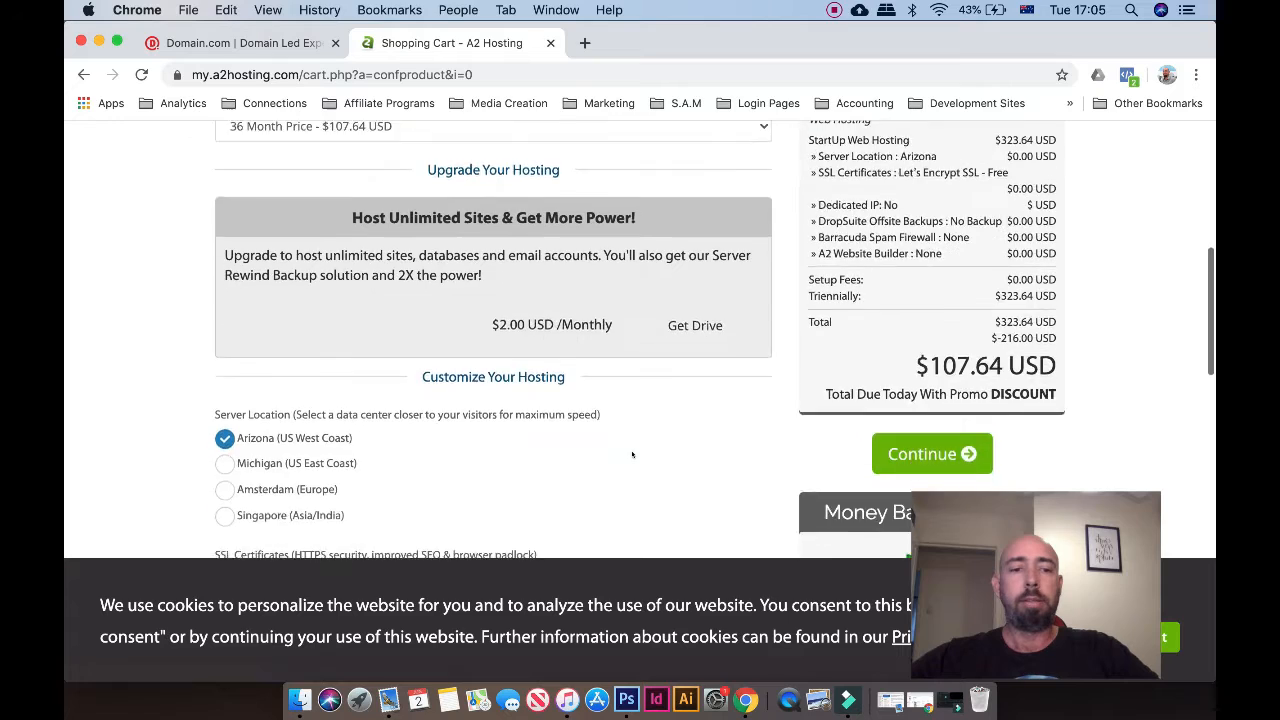
scroll(632, 455, down, 2)
scroll(632, 455, up, 8)
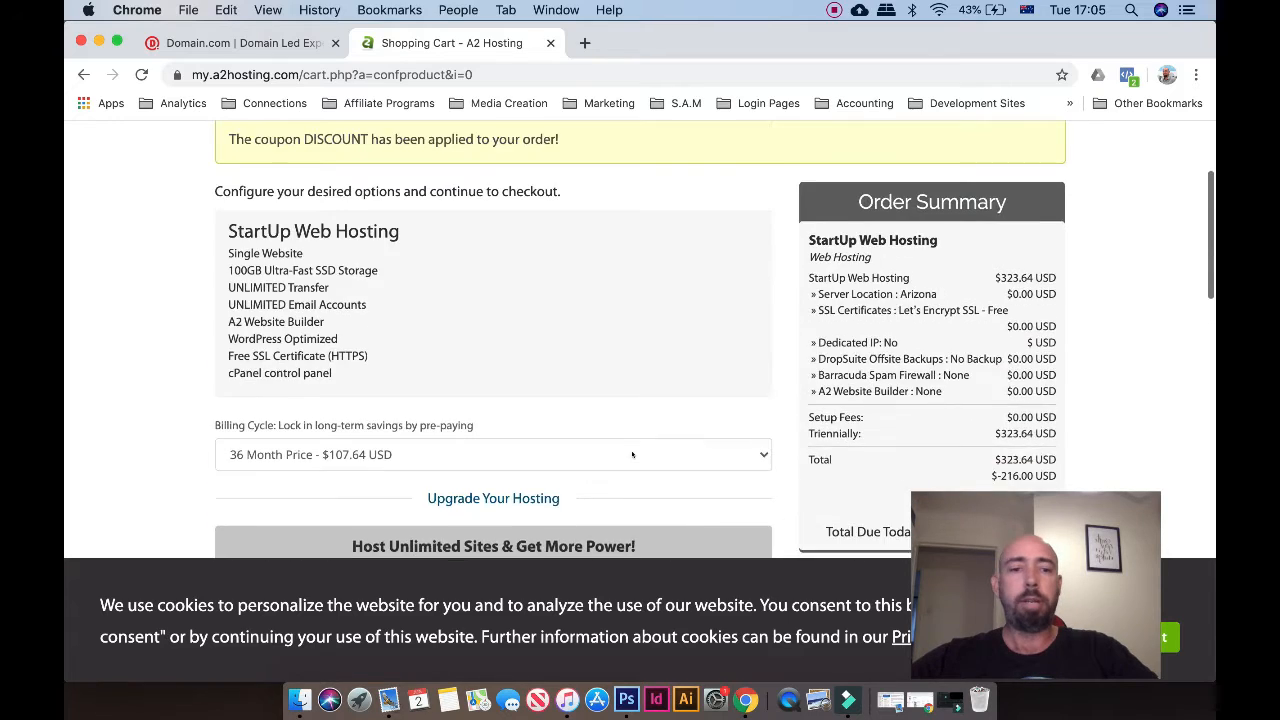
scroll(632, 455, down, 4)
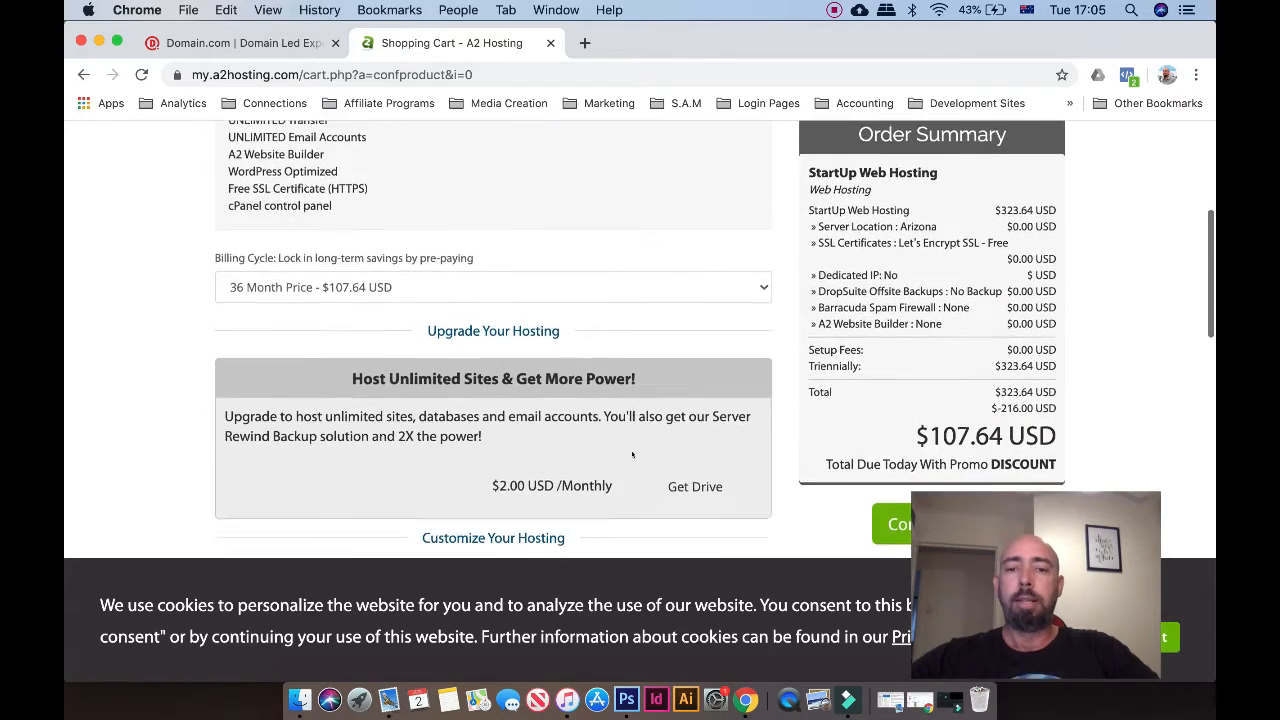
scroll(632, 455, down, 4)
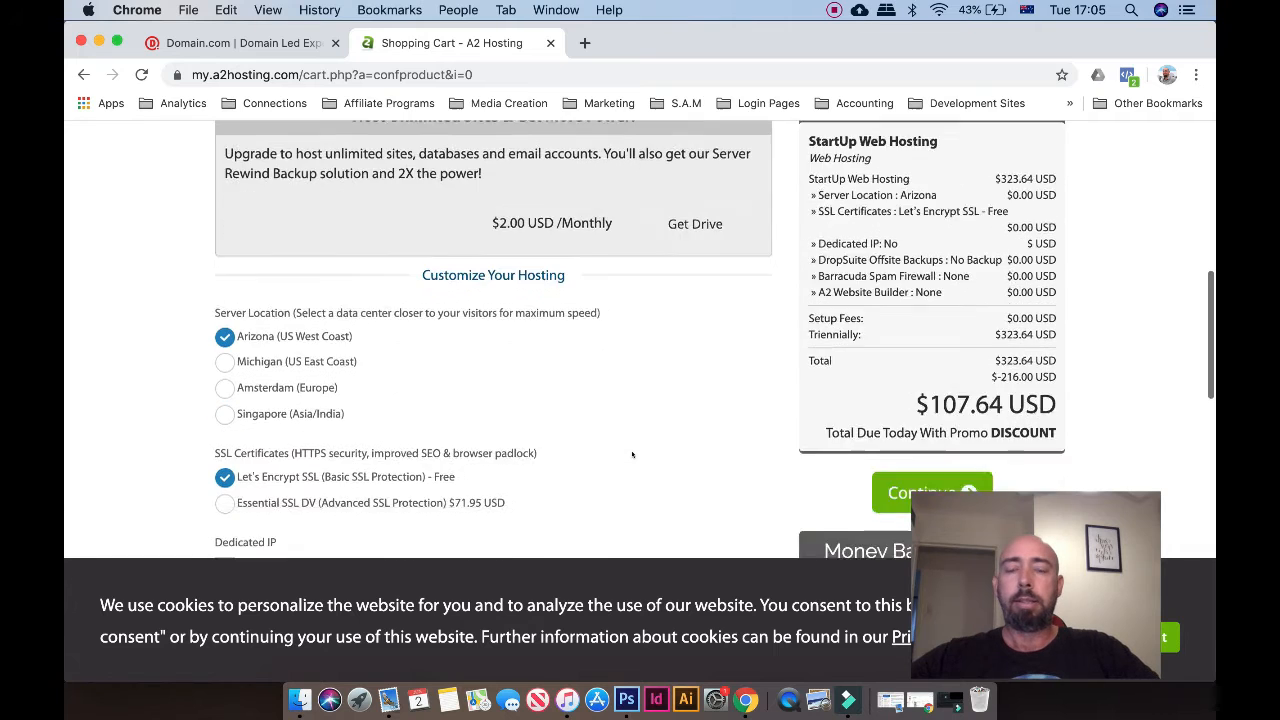
scroll(632, 455, up, 4)
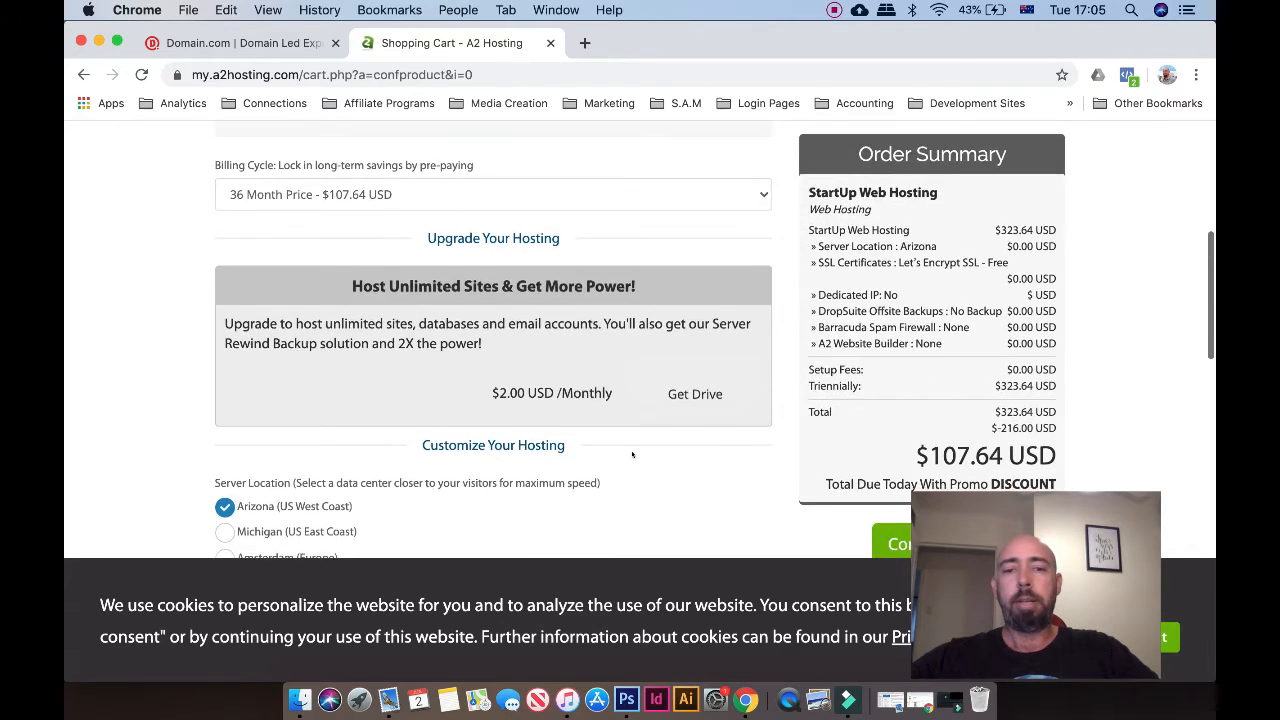
scroll(632, 455, down, 5)
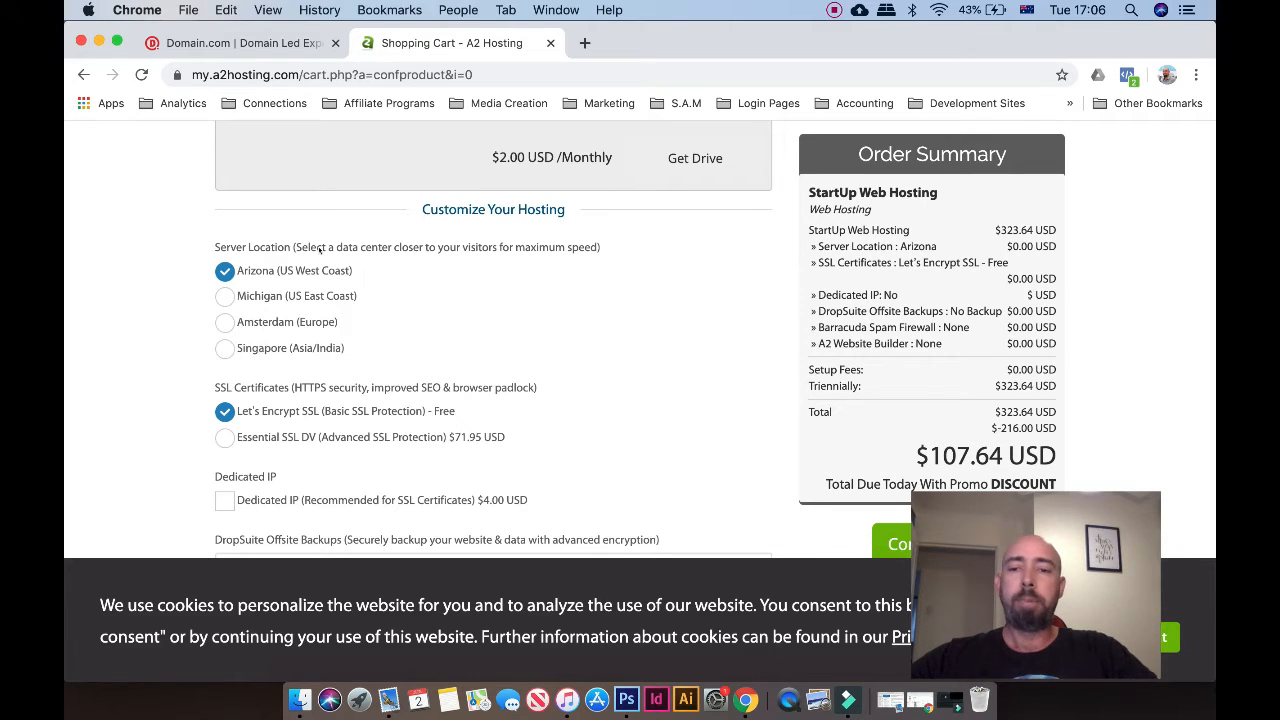
click(222, 349)
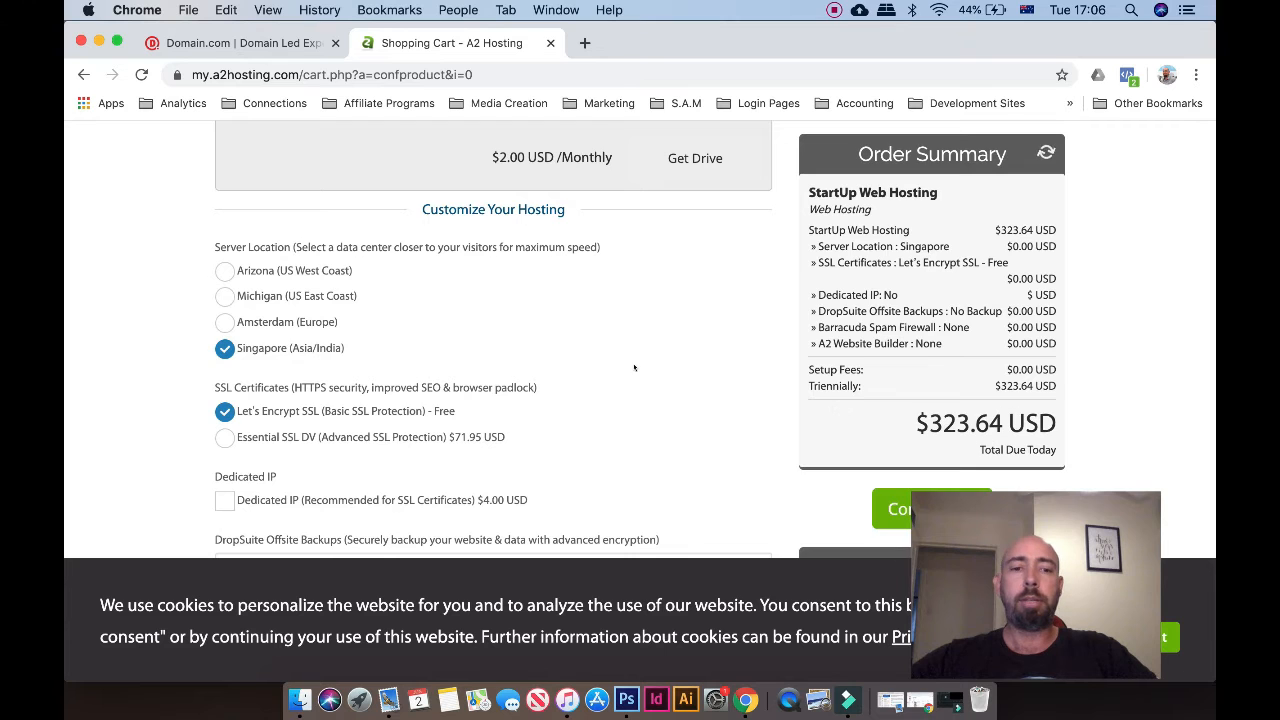
Leave paid add-ons at None with free Let's Encrypt SSL and continue to Review & Checkout
scroll(634, 368, down, 5)
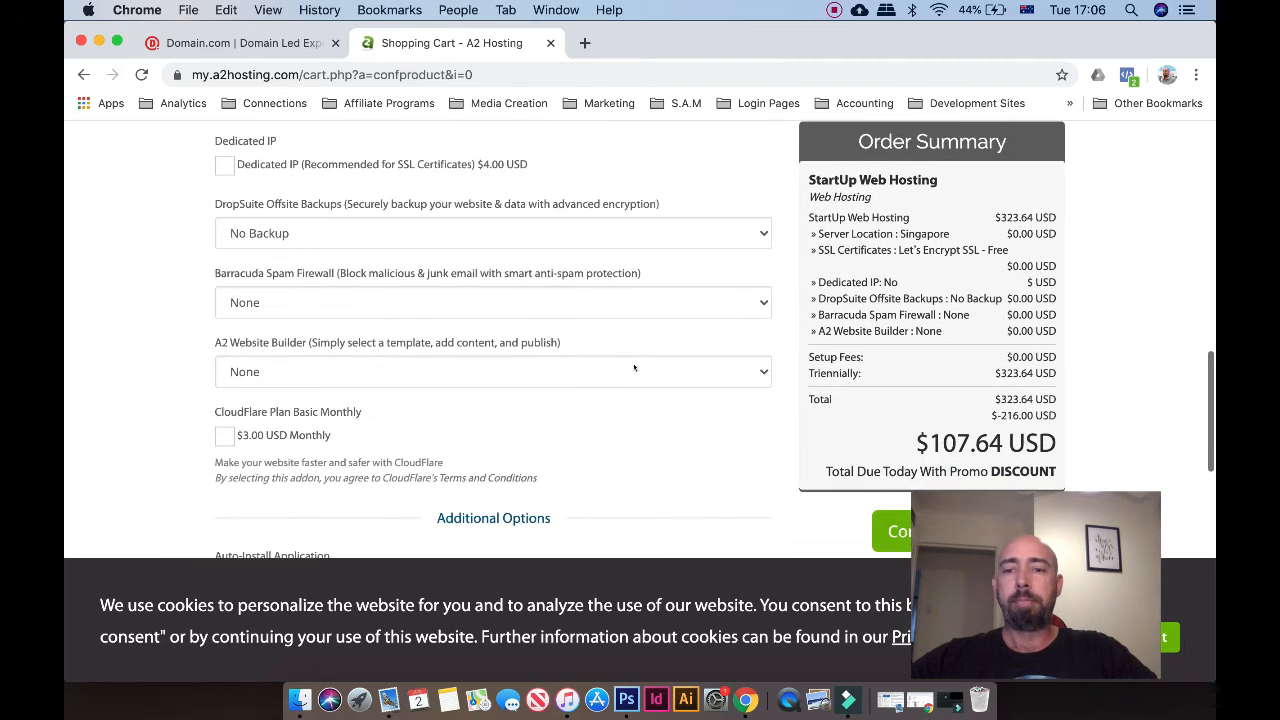
scroll(634, 368, down, 1)
scroll(634, 368, down, 2)
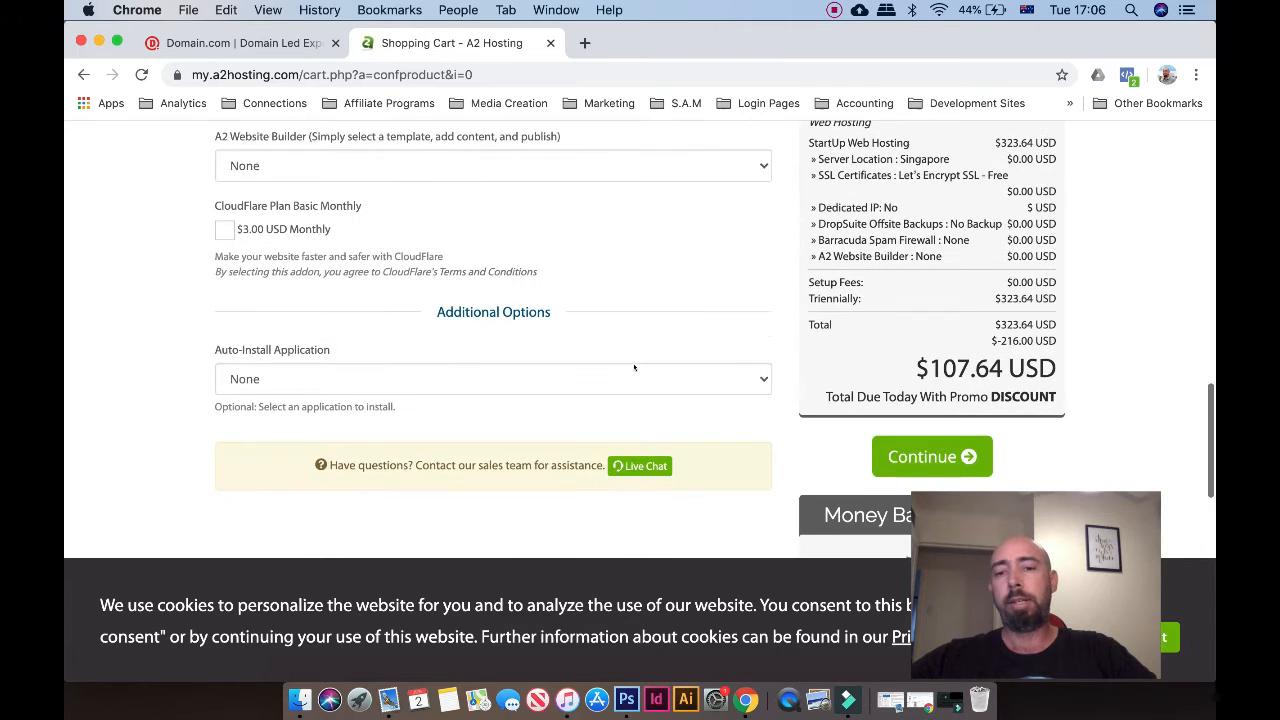
scroll(663, 280, up, 5)
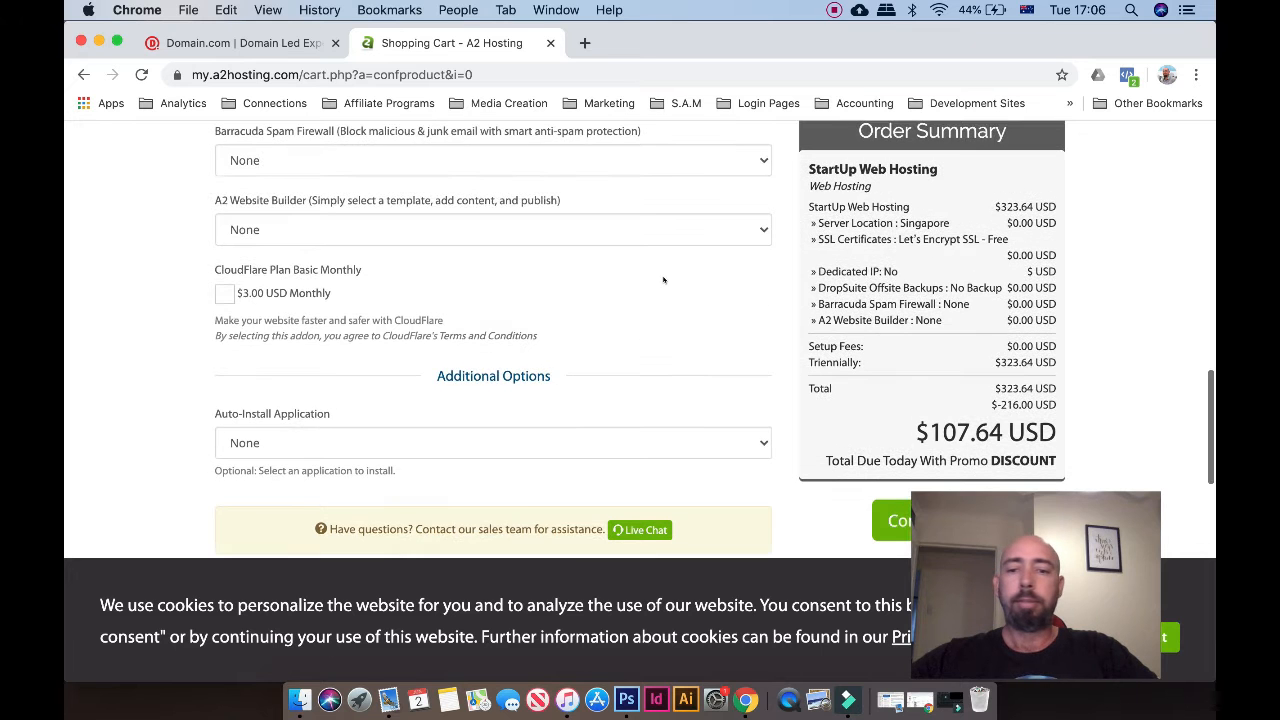
scroll(663, 280, up, 1)
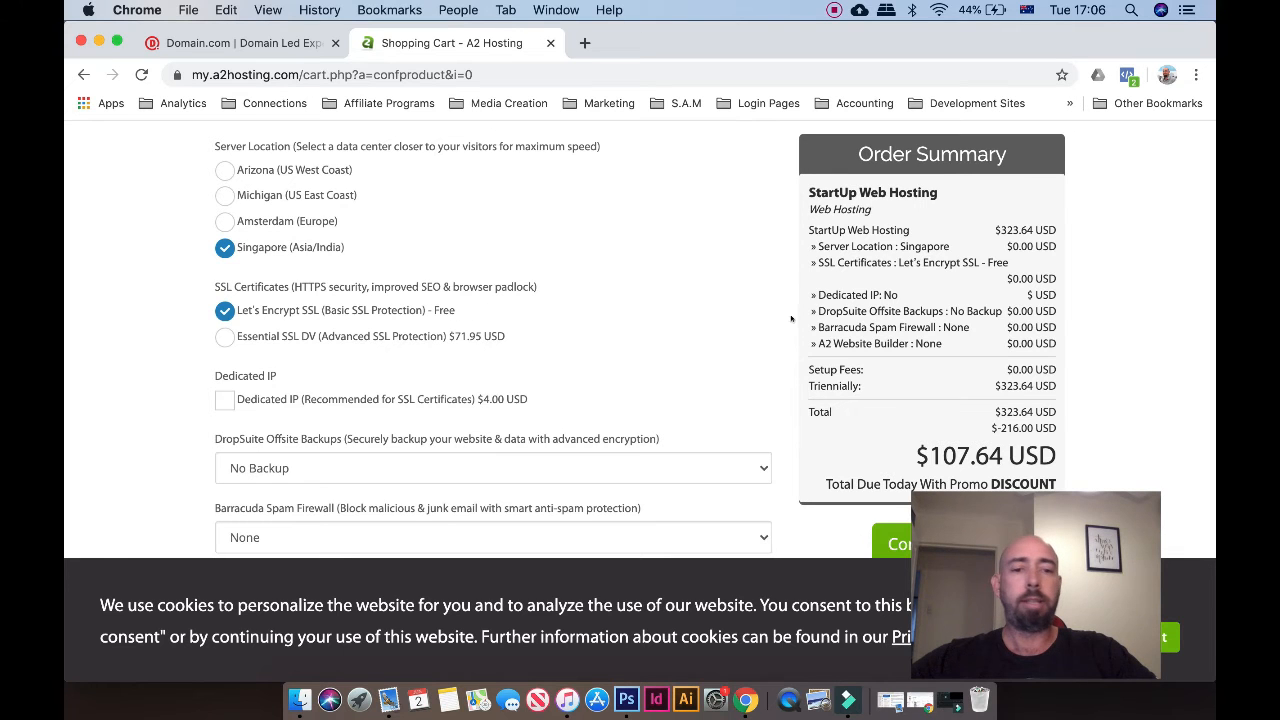
scroll(875, 369, down, 3)
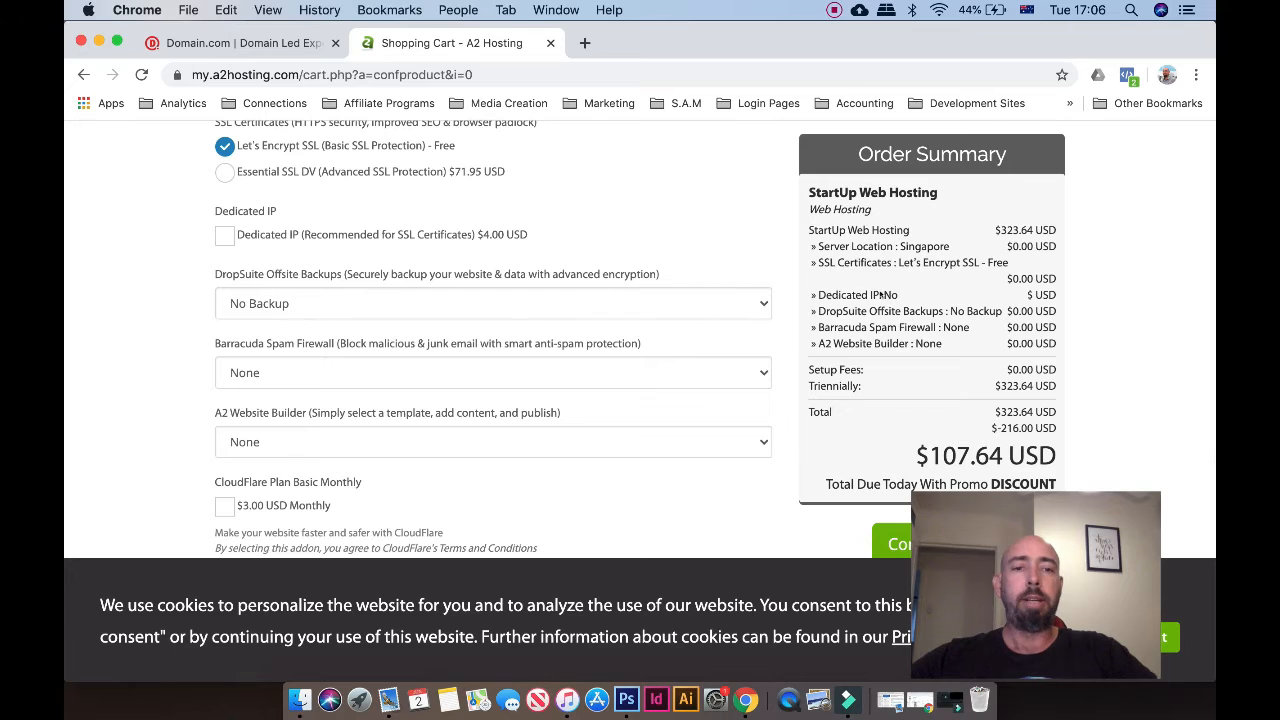
scroll(820, 359, down, 2)
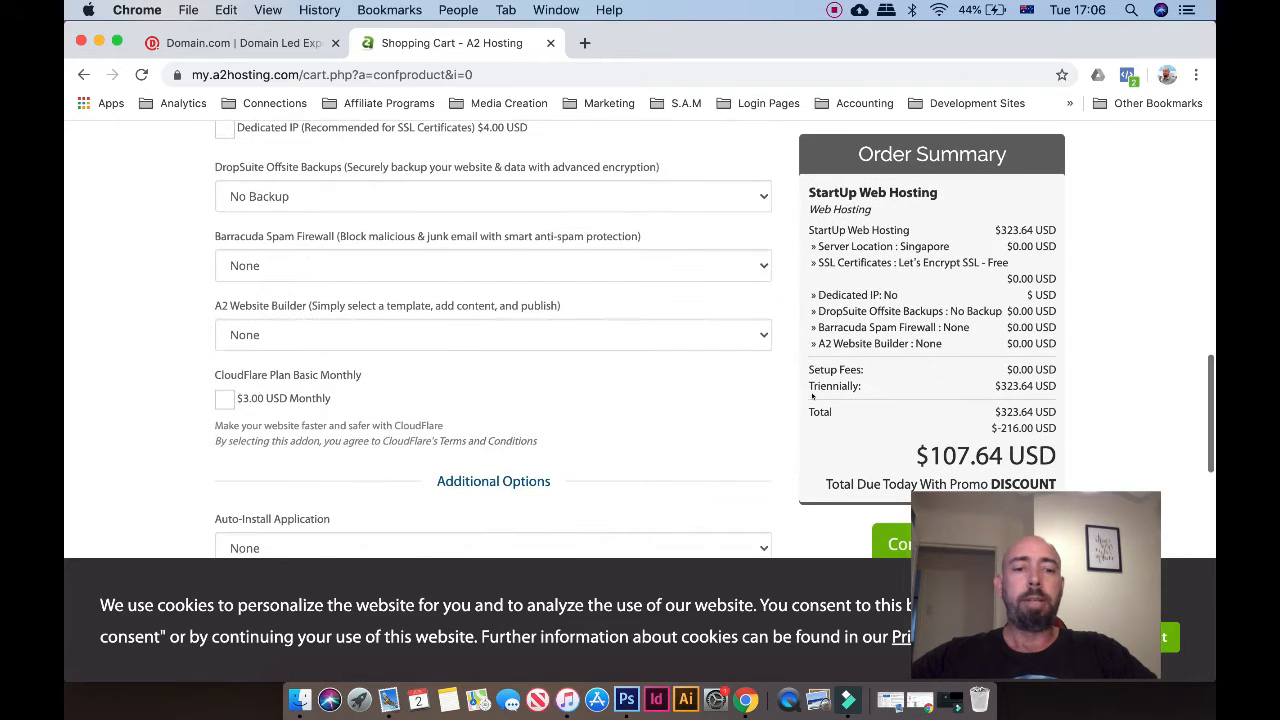
click(884, 542)
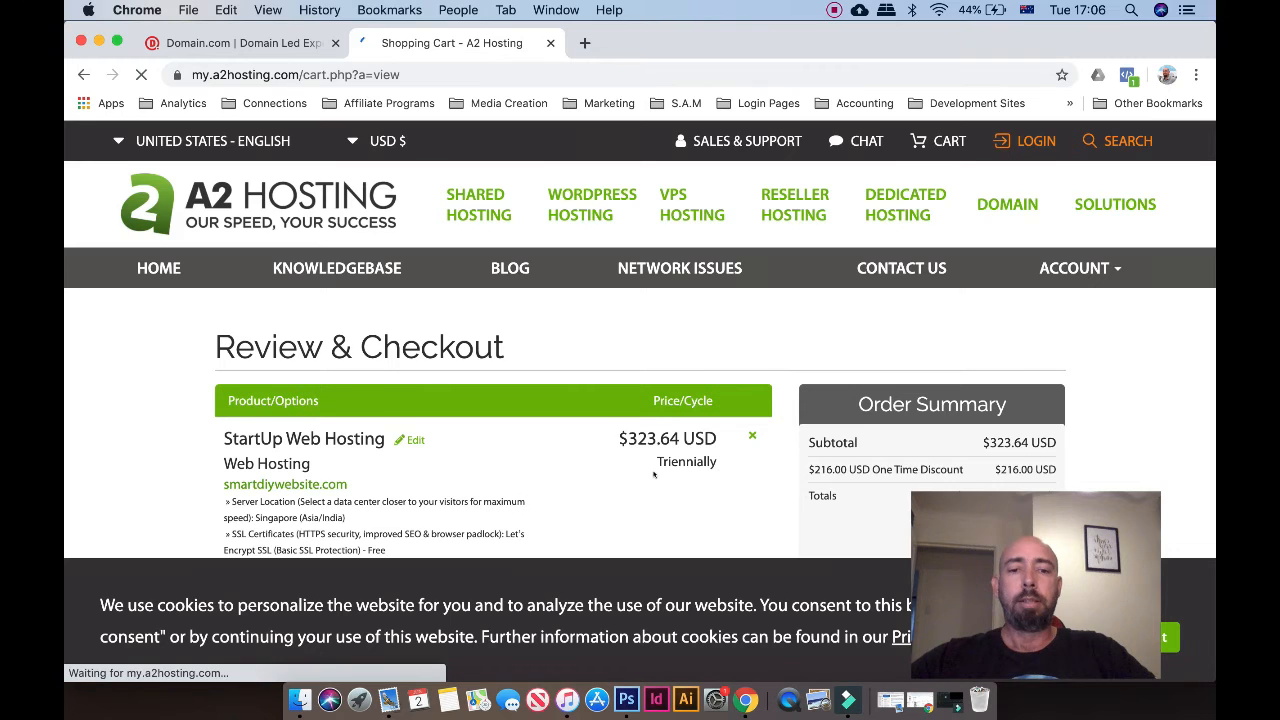
scroll(654, 470, down, 5)
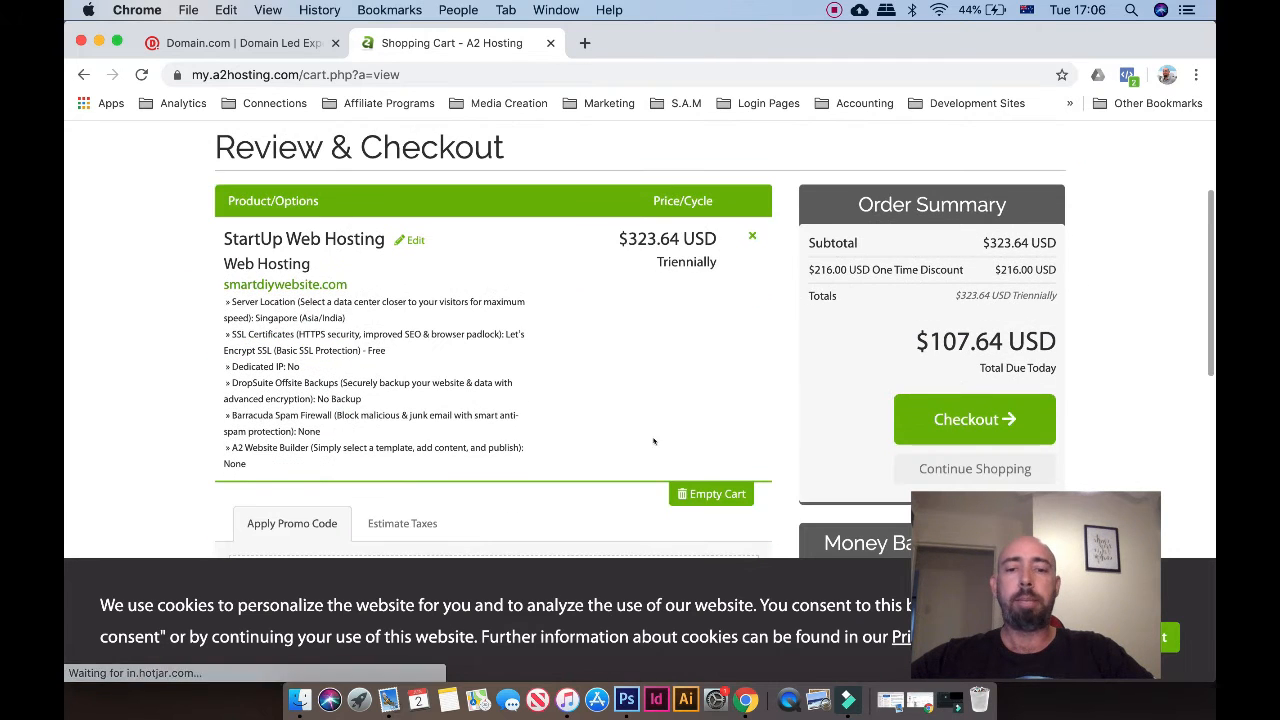
scroll(656, 410, down, 2)
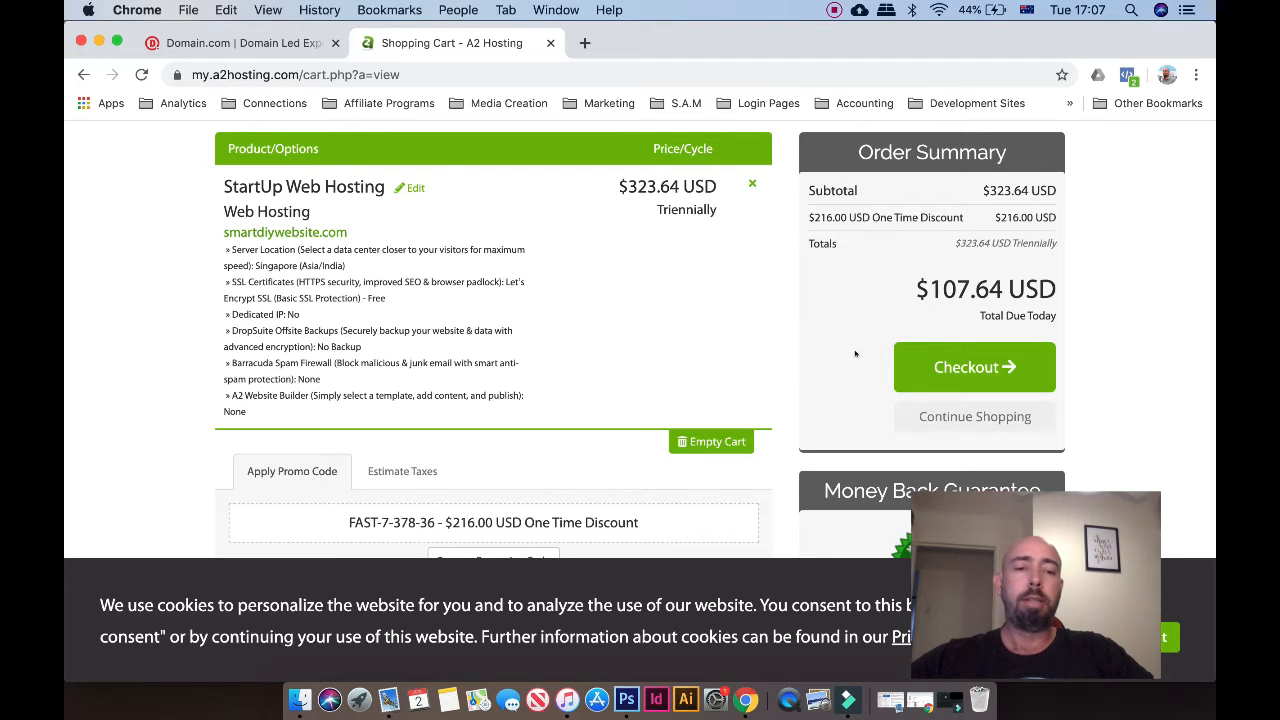
scroll(855, 362, down, 2)
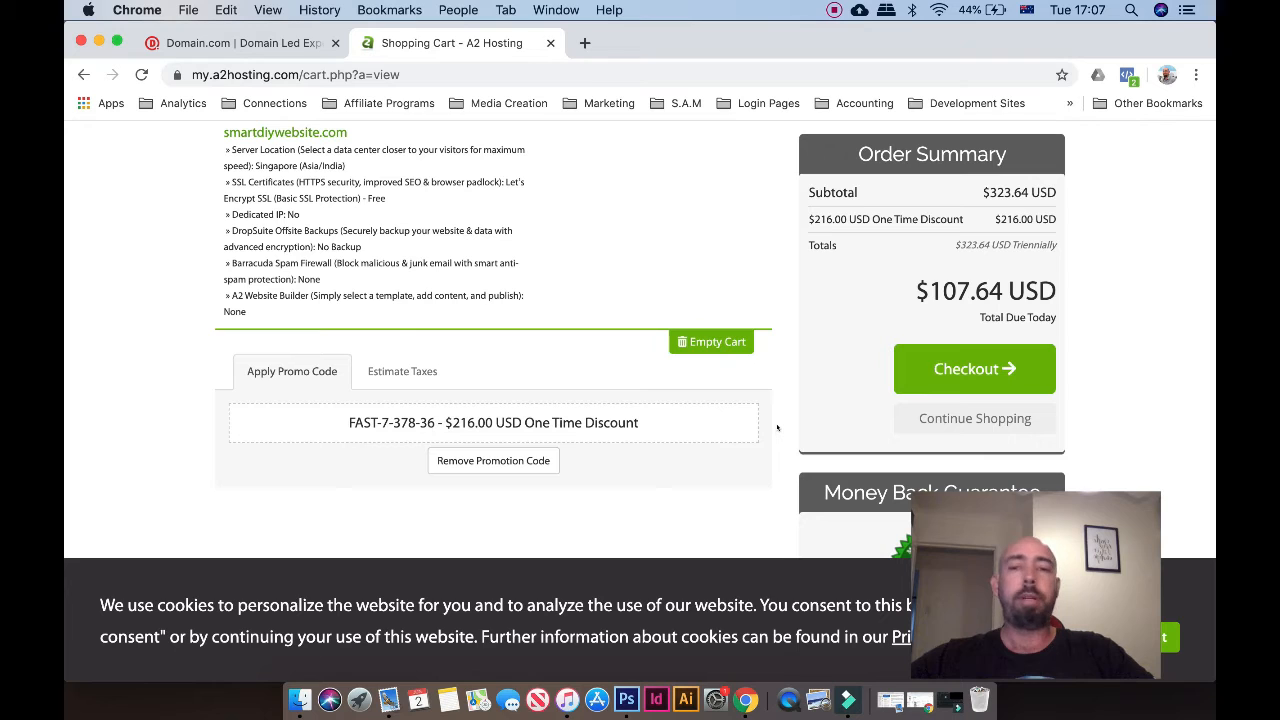
scroll(777, 428, down, 1)
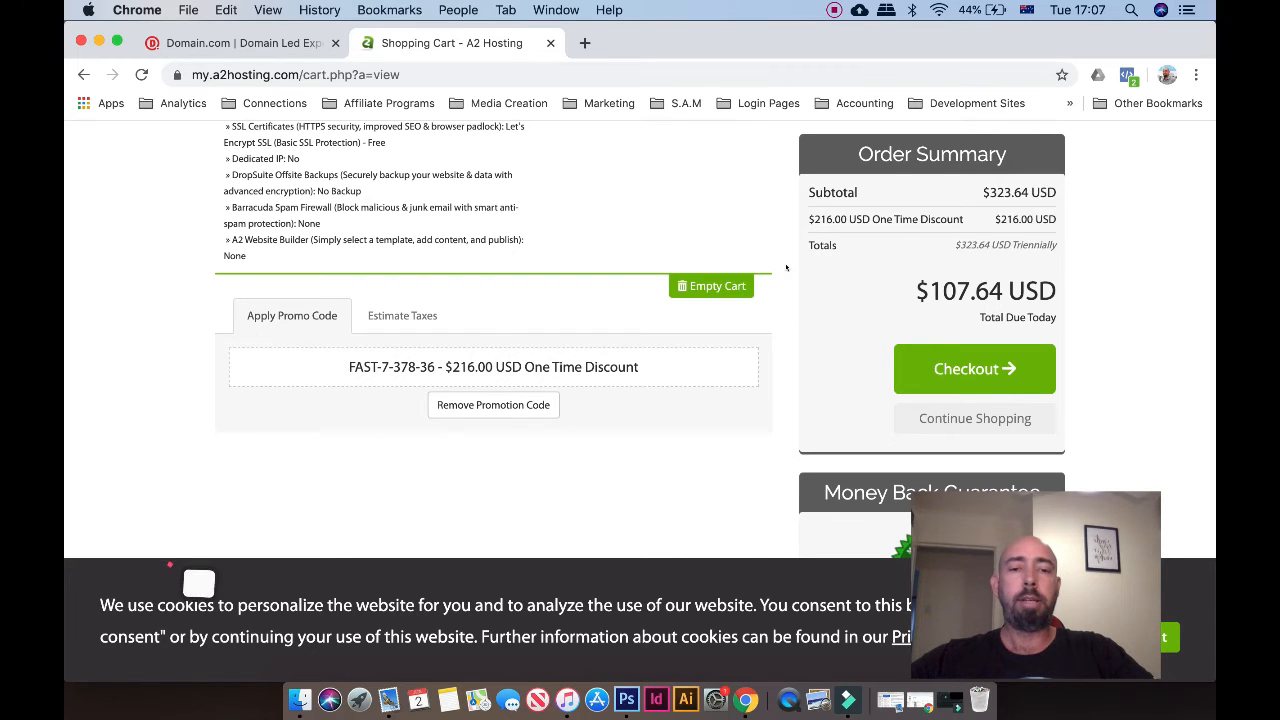
scroll(785, 270, up, 5)
scroll(786, 267, down, 3)
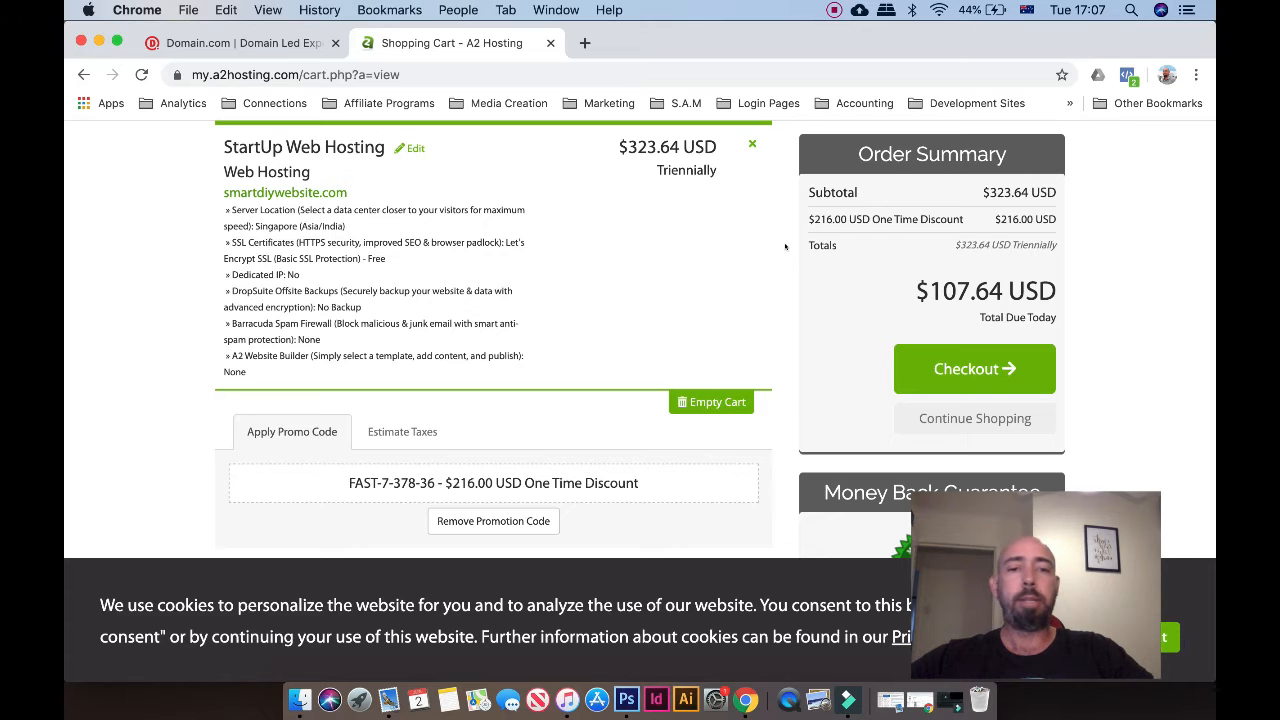
scroll(785, 247, up, 5)
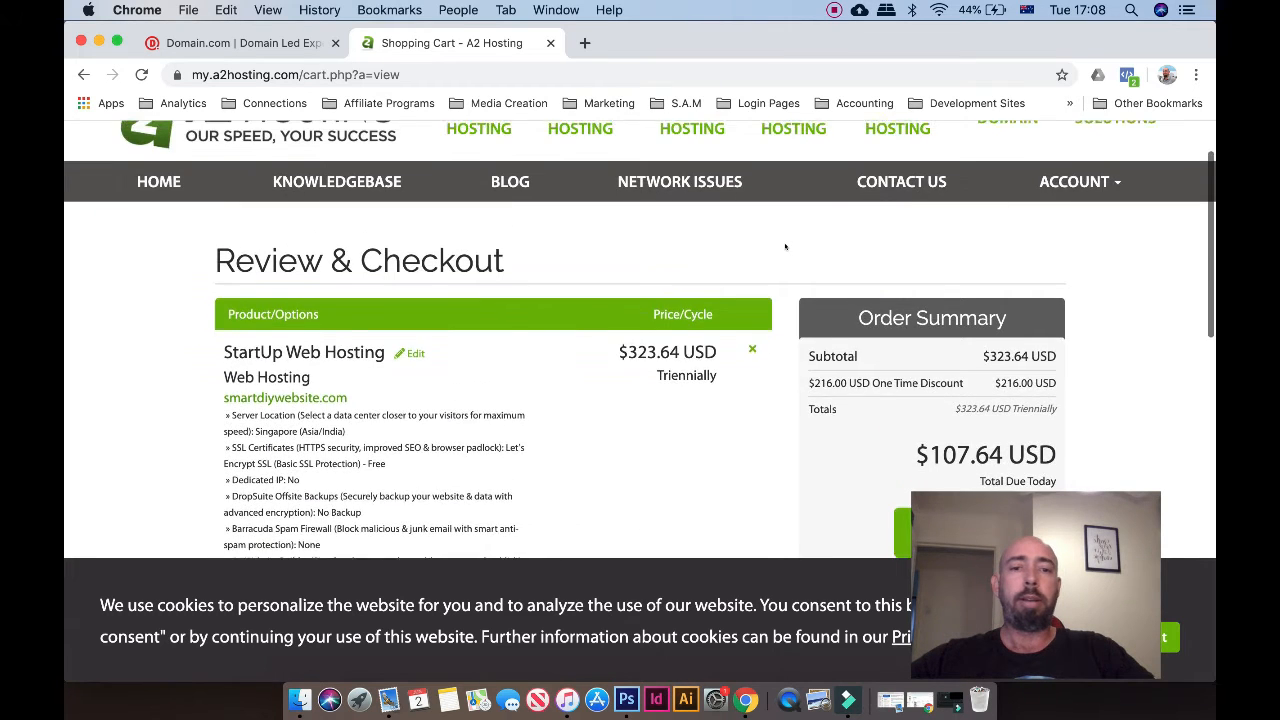
scroll(785, 247, up, 2)
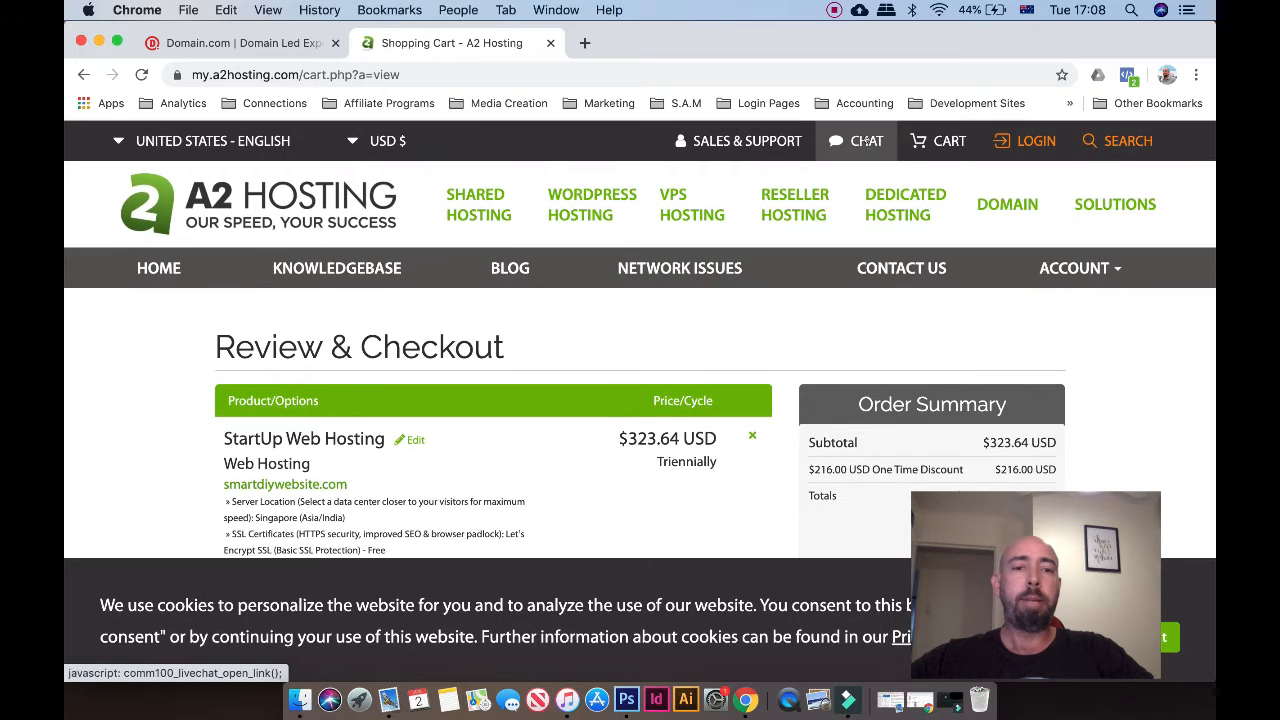
scroll(747, 462, down, 4)
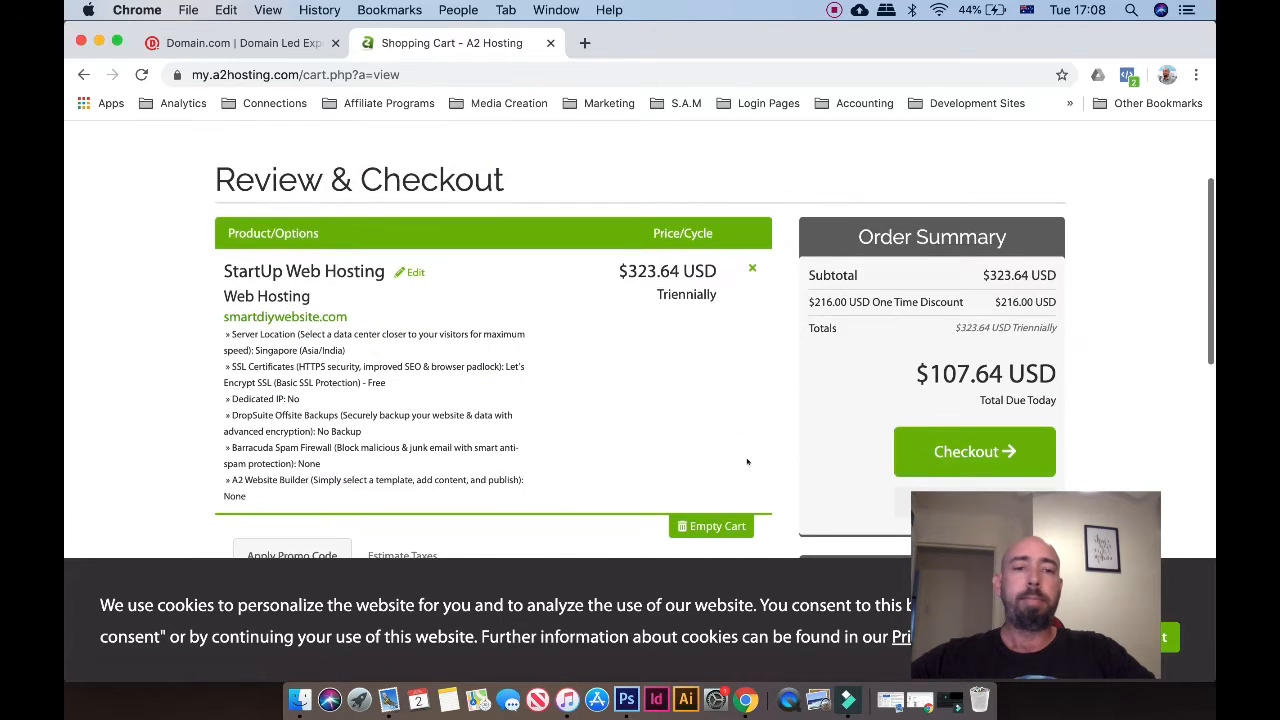
scroll(747, 462, down, 3)
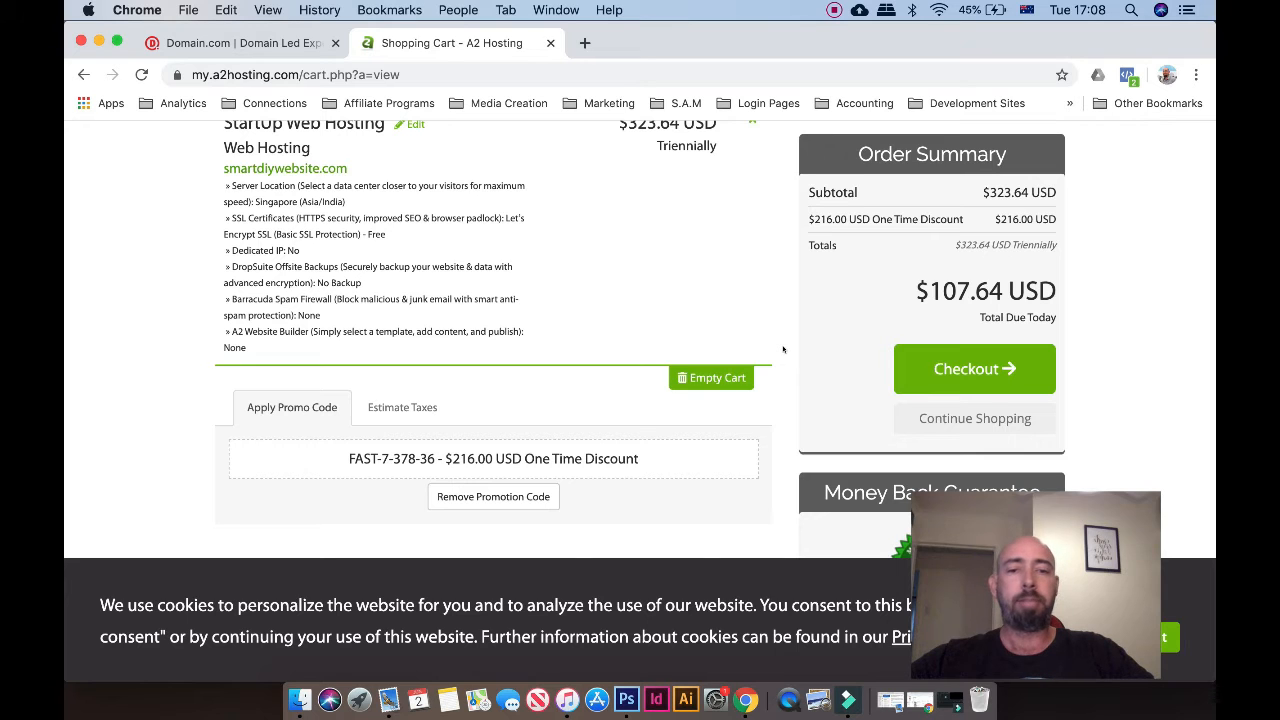
scroll(783, 349, down, 3)
scroll(783, 349, up, 1)
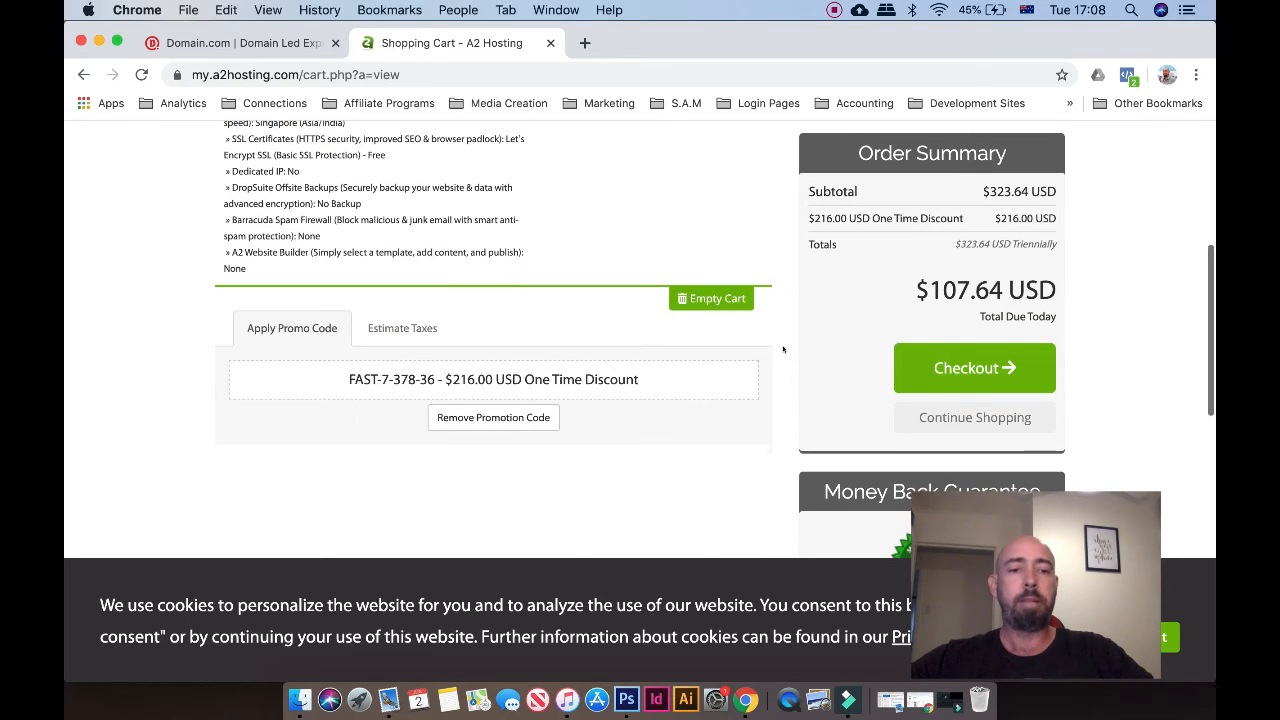
scroll(783, 349, up, 3)
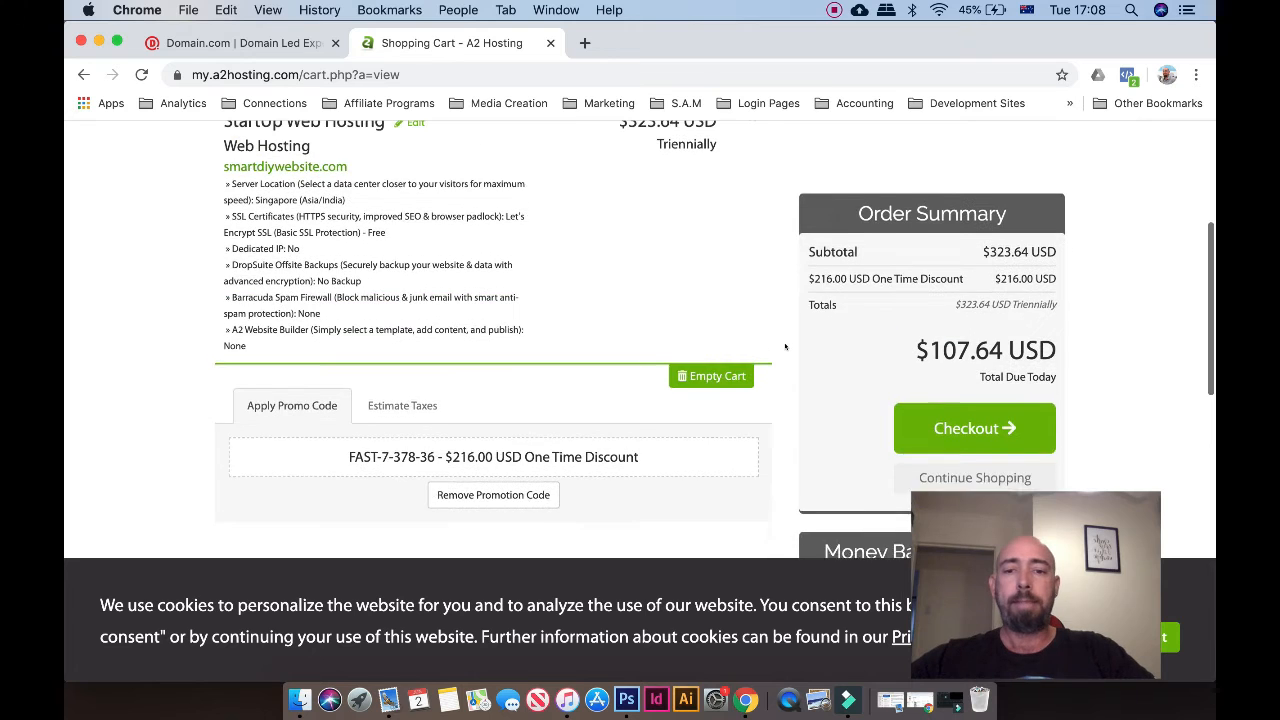
click(946, 378)
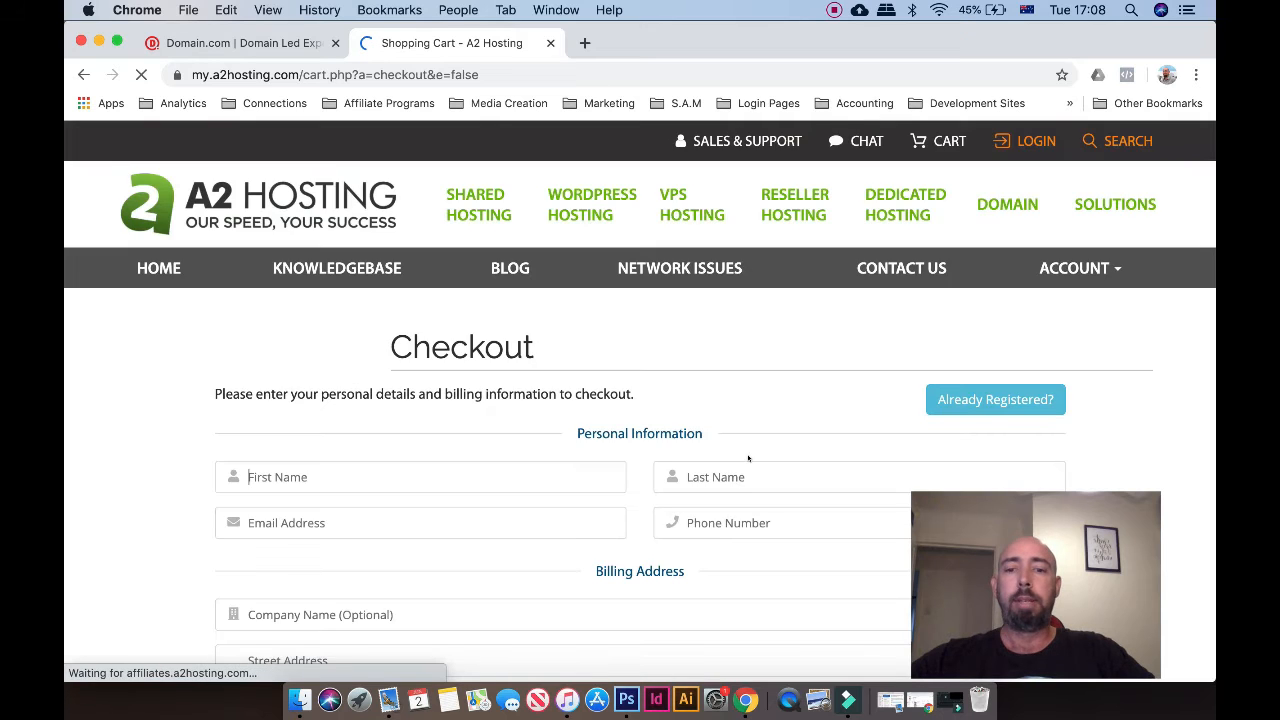
scroll(748, 458, down, 3)
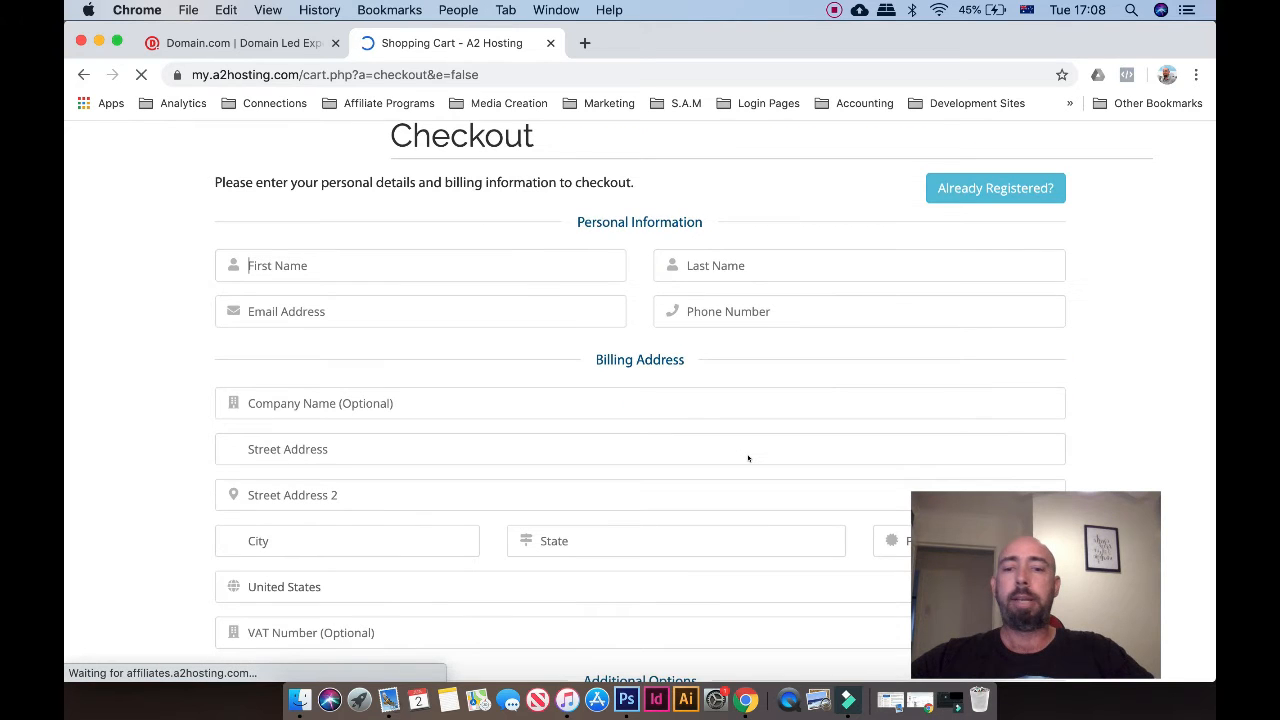
scroll(748, 458, down, 5)
scroll(748, 458, down, 1)
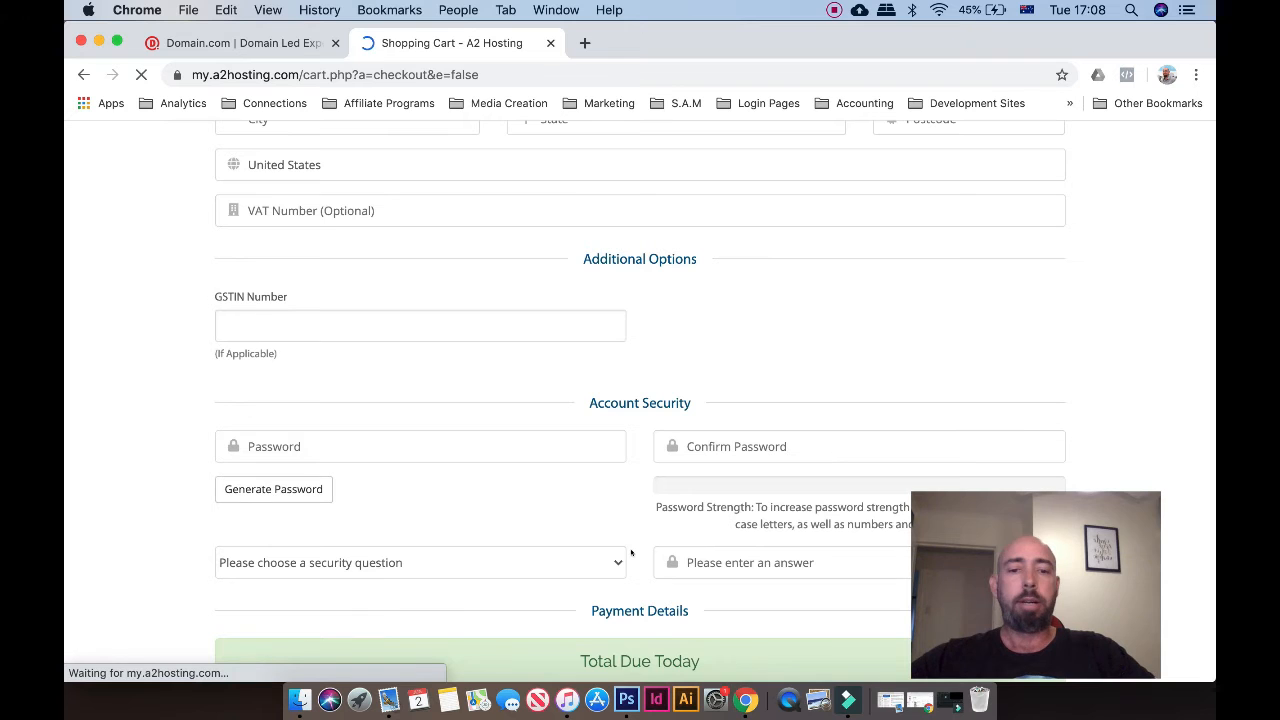
scroll(638, 529, down, 1)
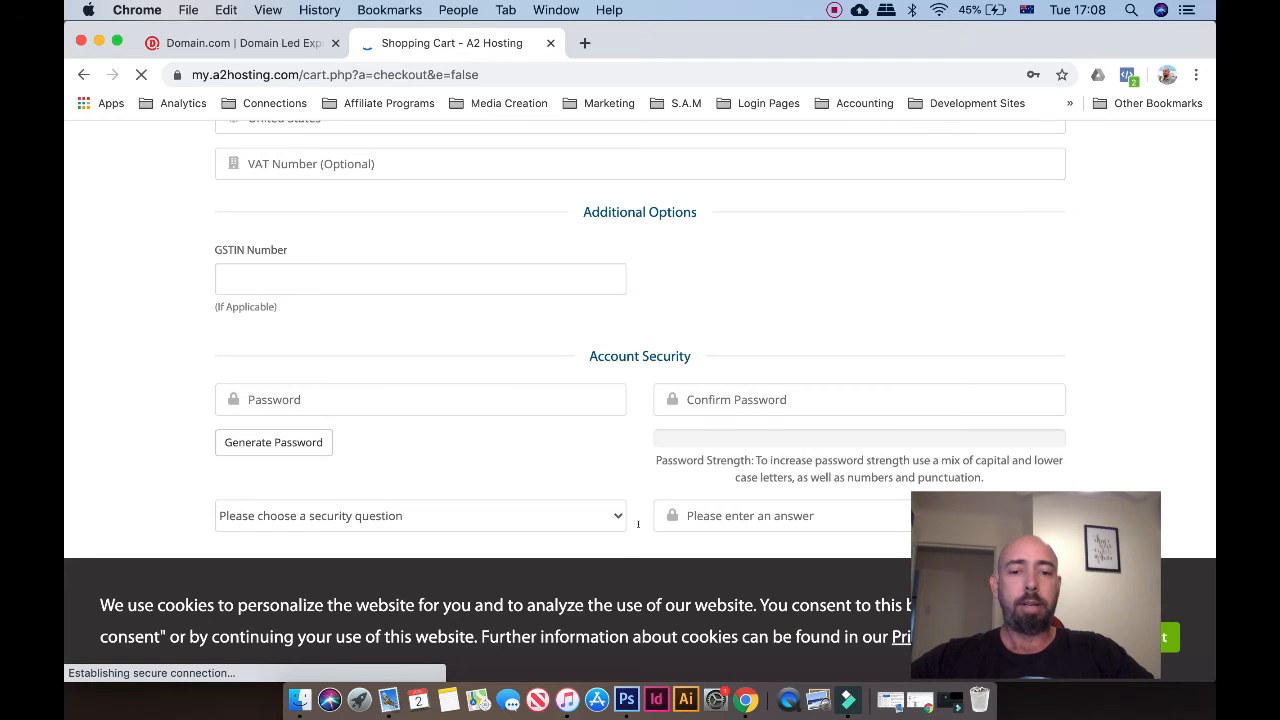
scroll(638, 524, down, 5)
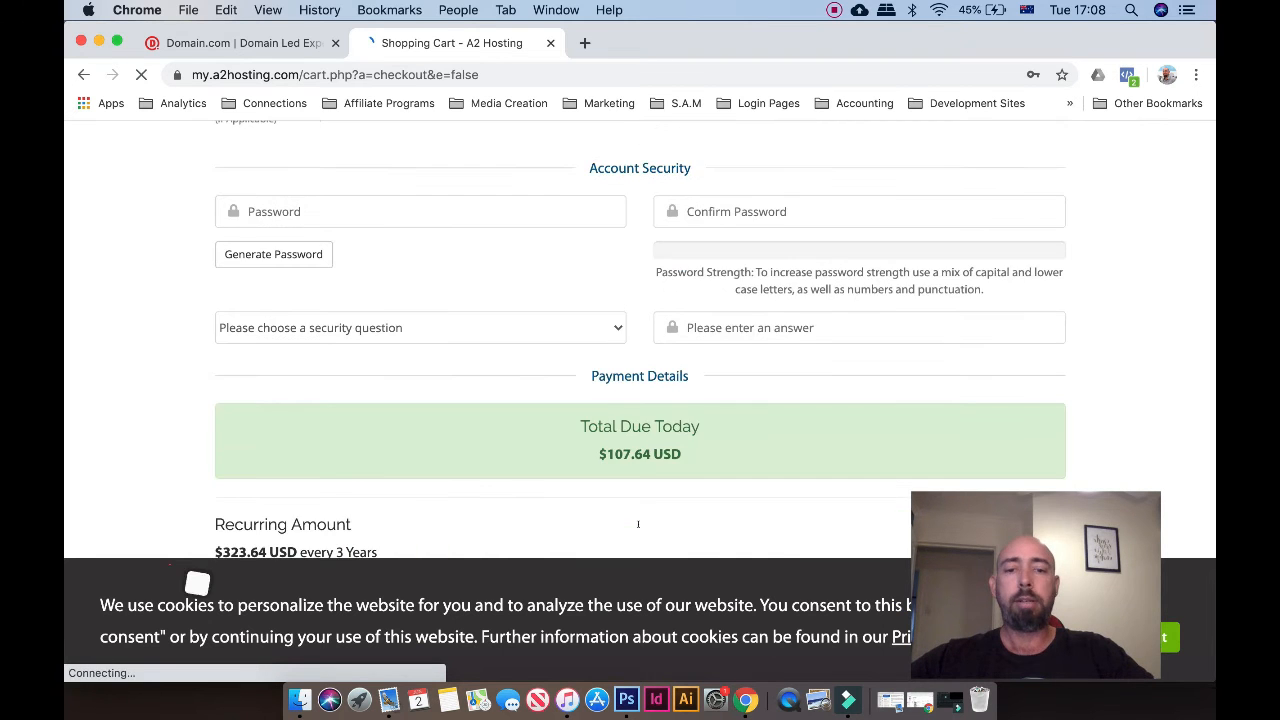
scroll(638, 357, up, 5)
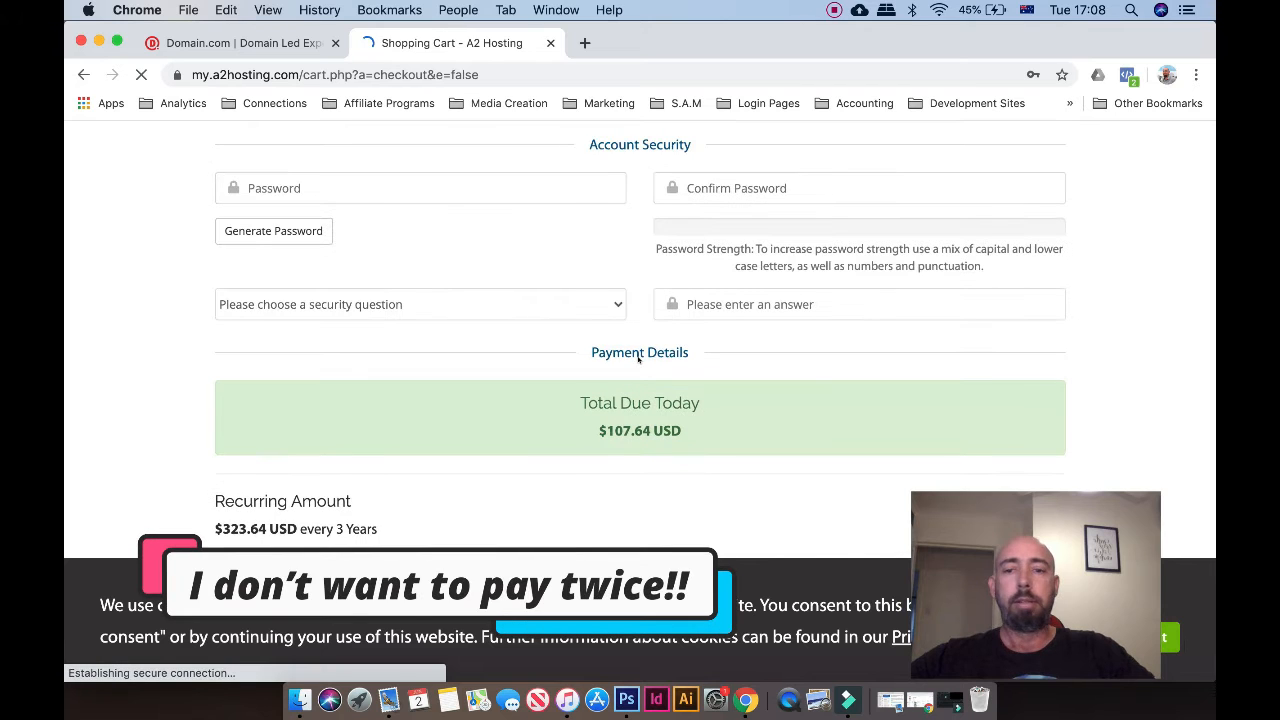
scroll(638, 360, up, 10)
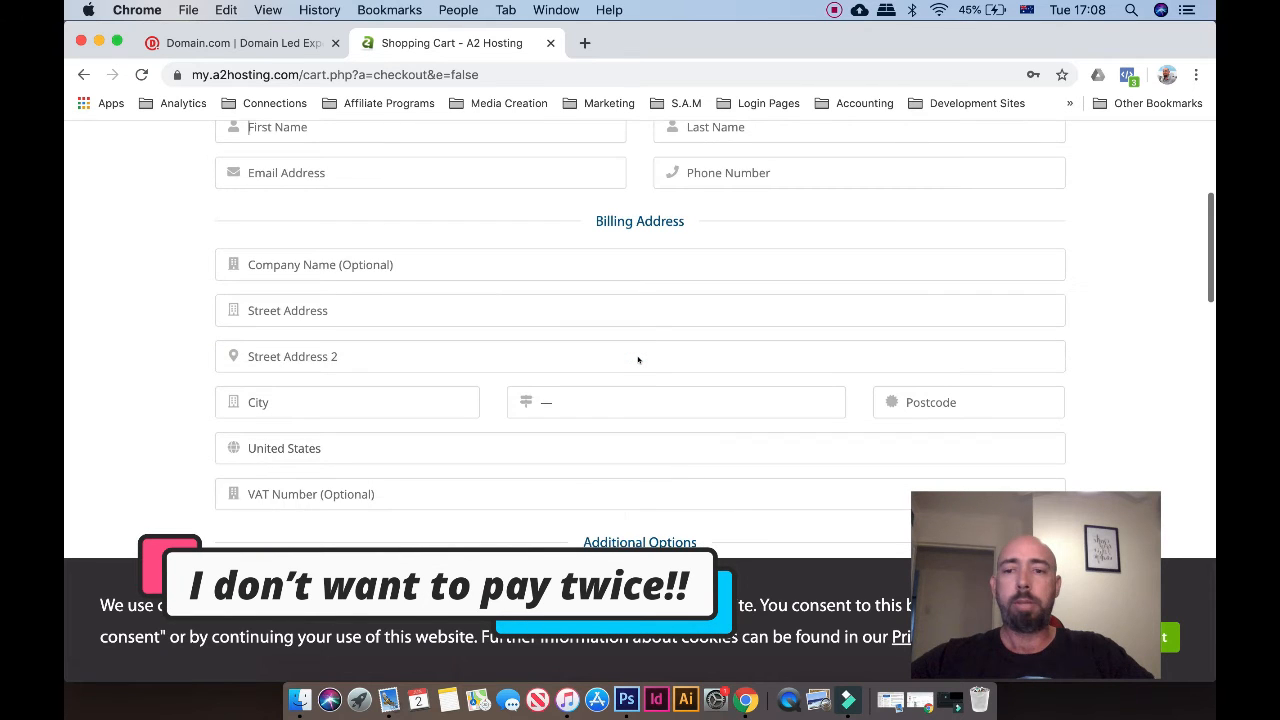
scroll(638, 360, down, 10)
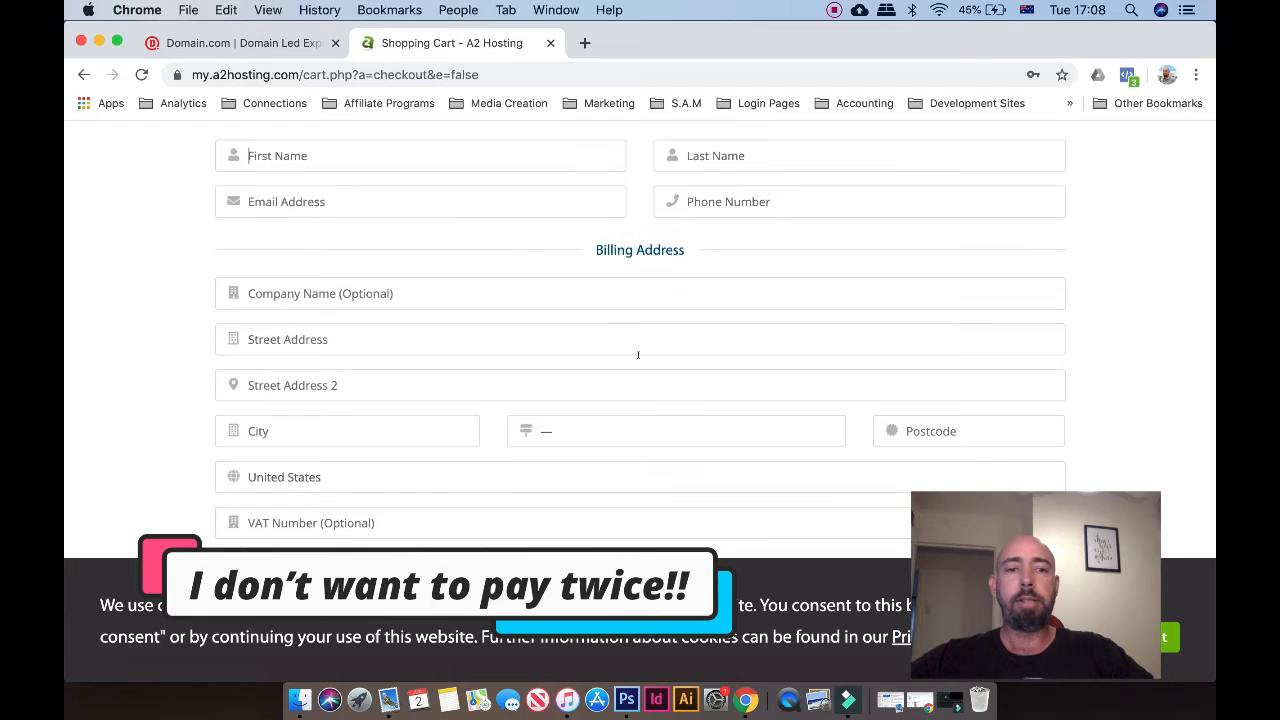
scroll(638, 360, down, 10)
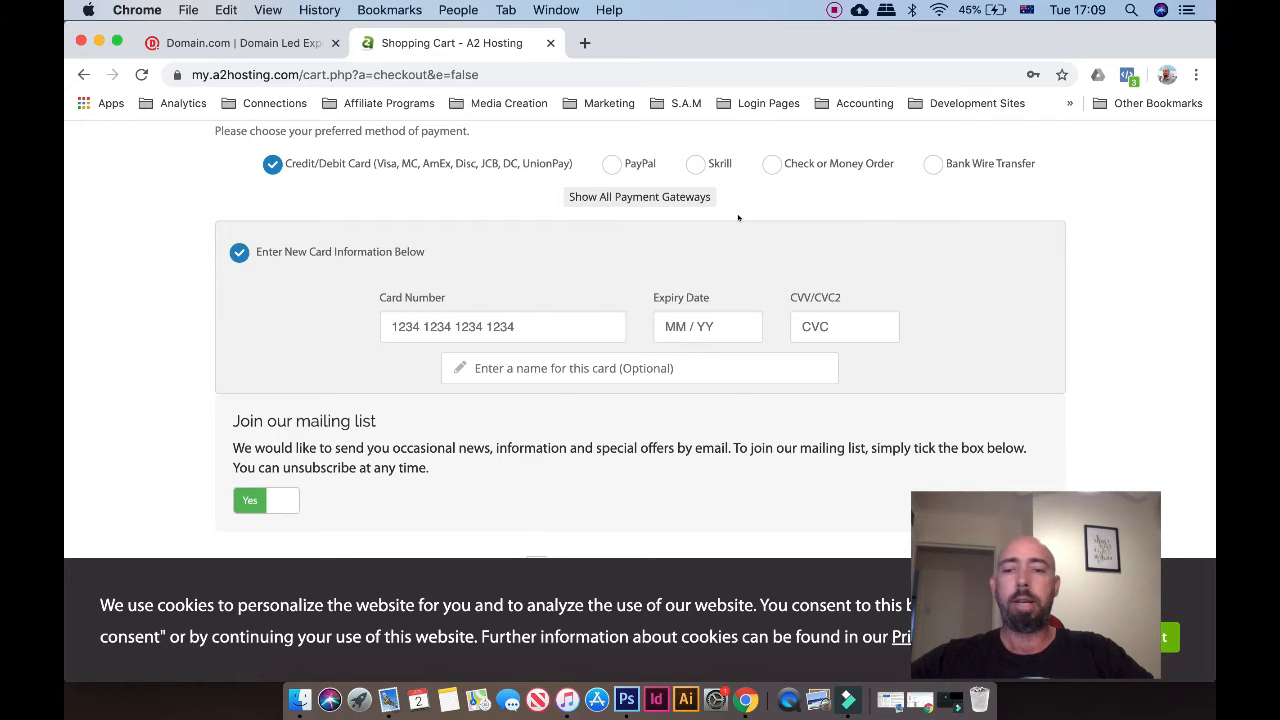
scroll(738, 216, down, 3)
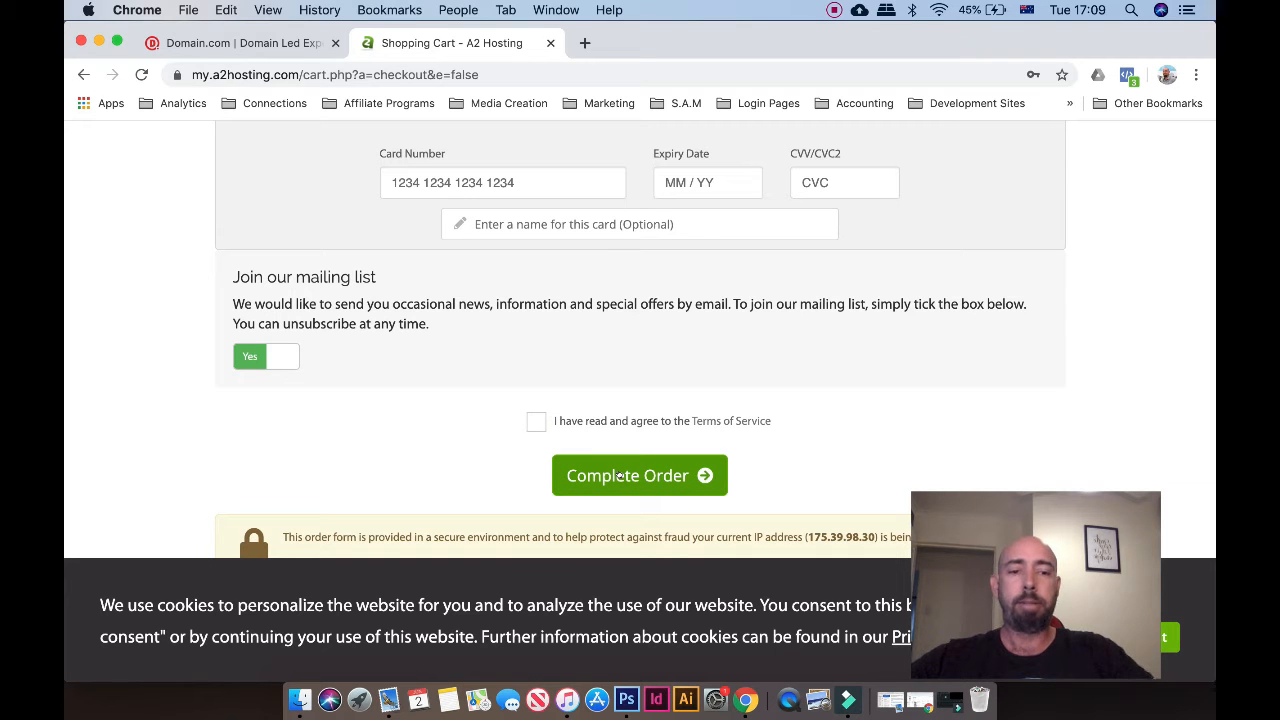
scroll(657, 364, up, 1)
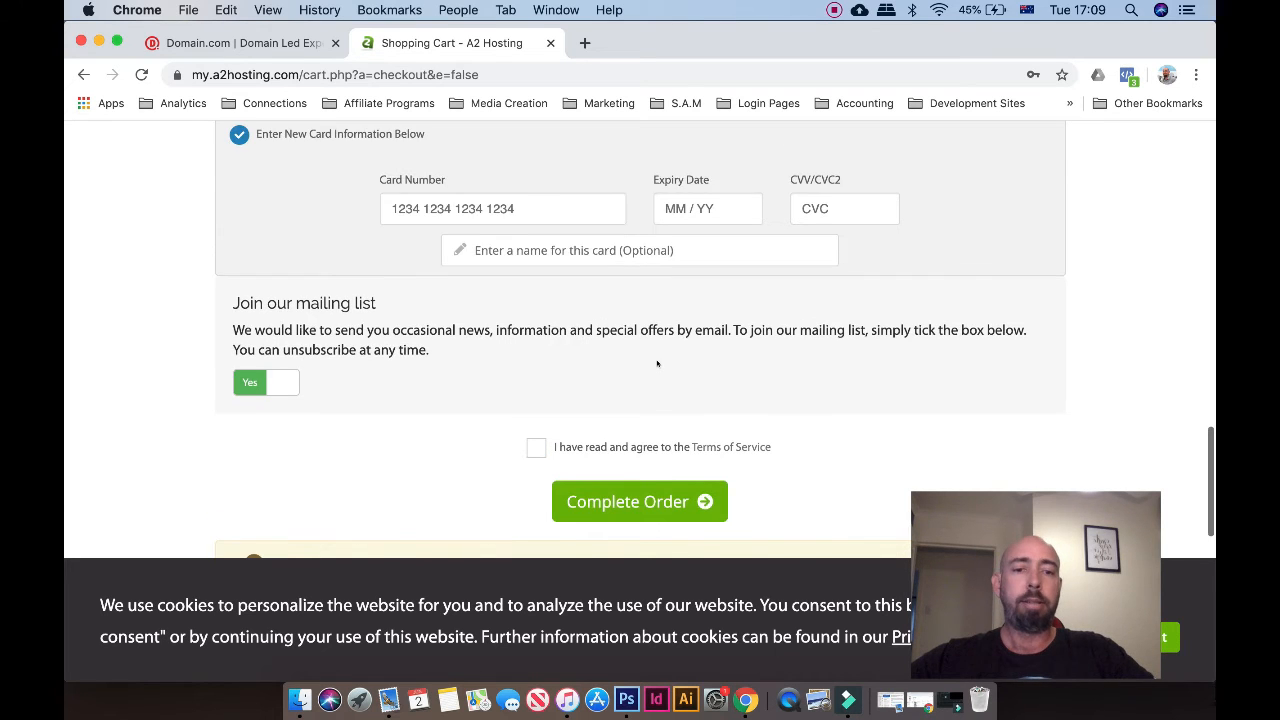
scroll(657, 364, up, 20)
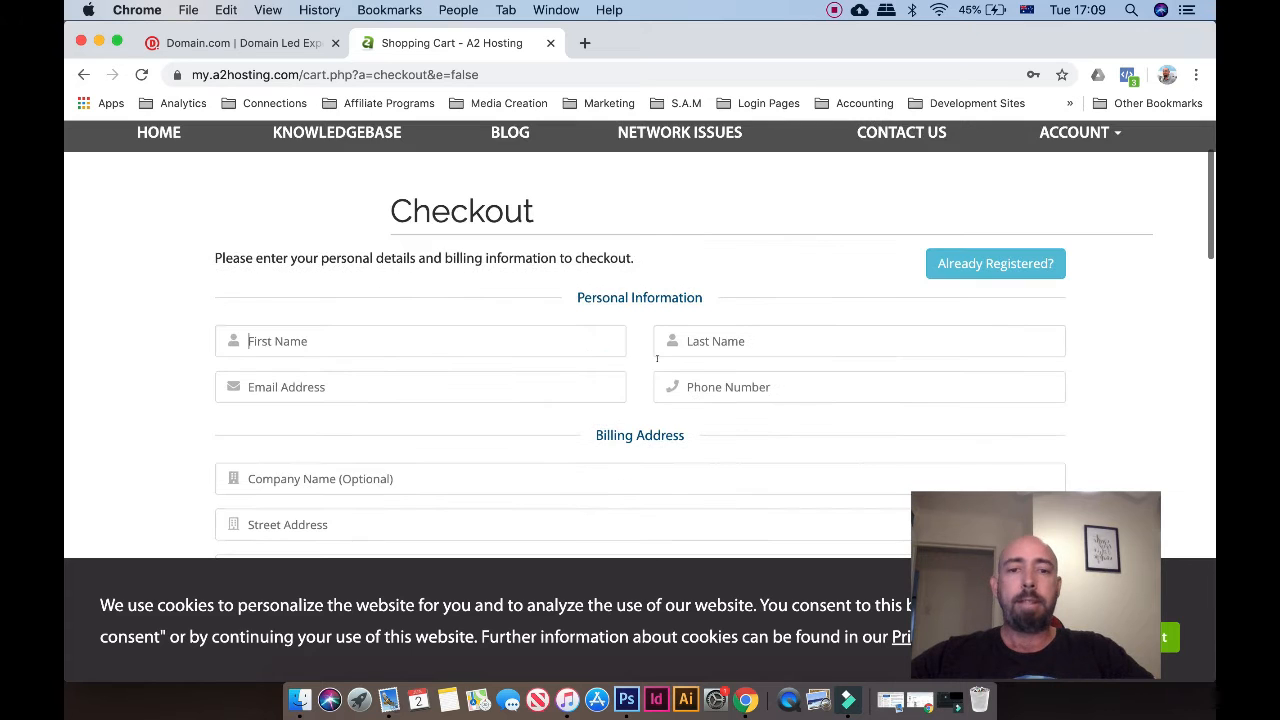
scroll(657, 358, up, 4)
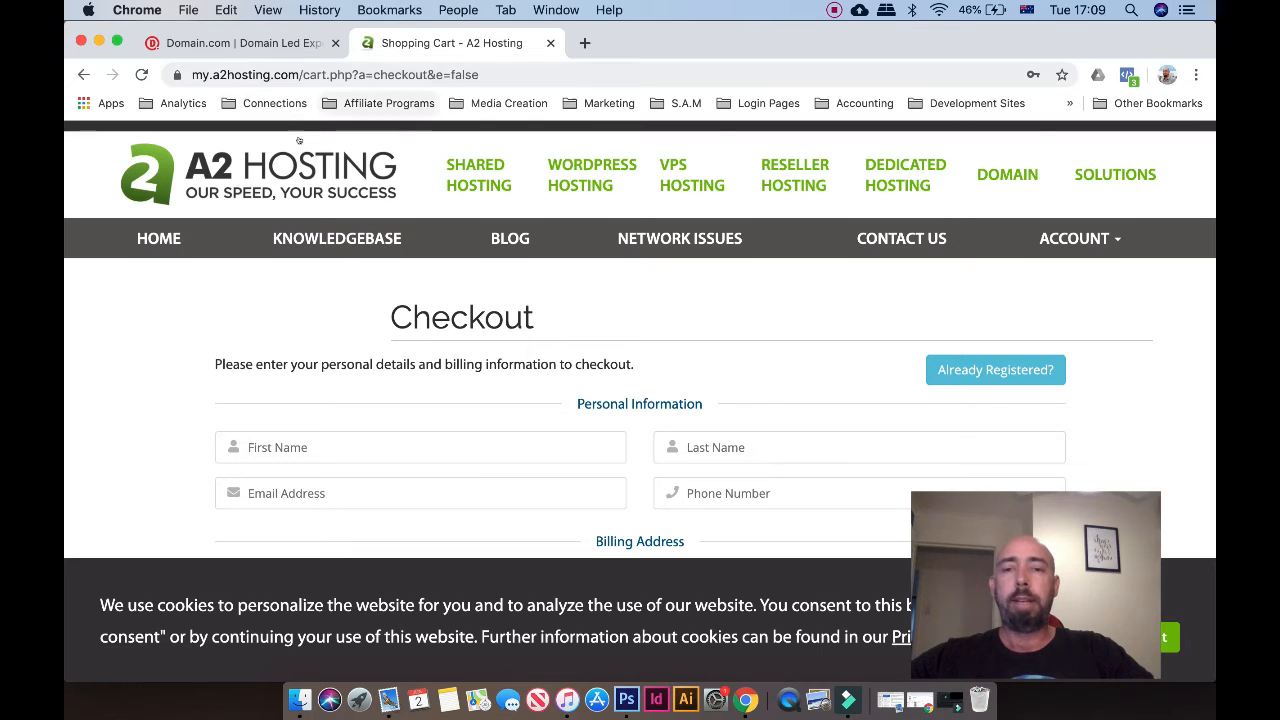
Return to the Domain.com domain list and open Manage for smartdiywebsite.com
click(249, 40)
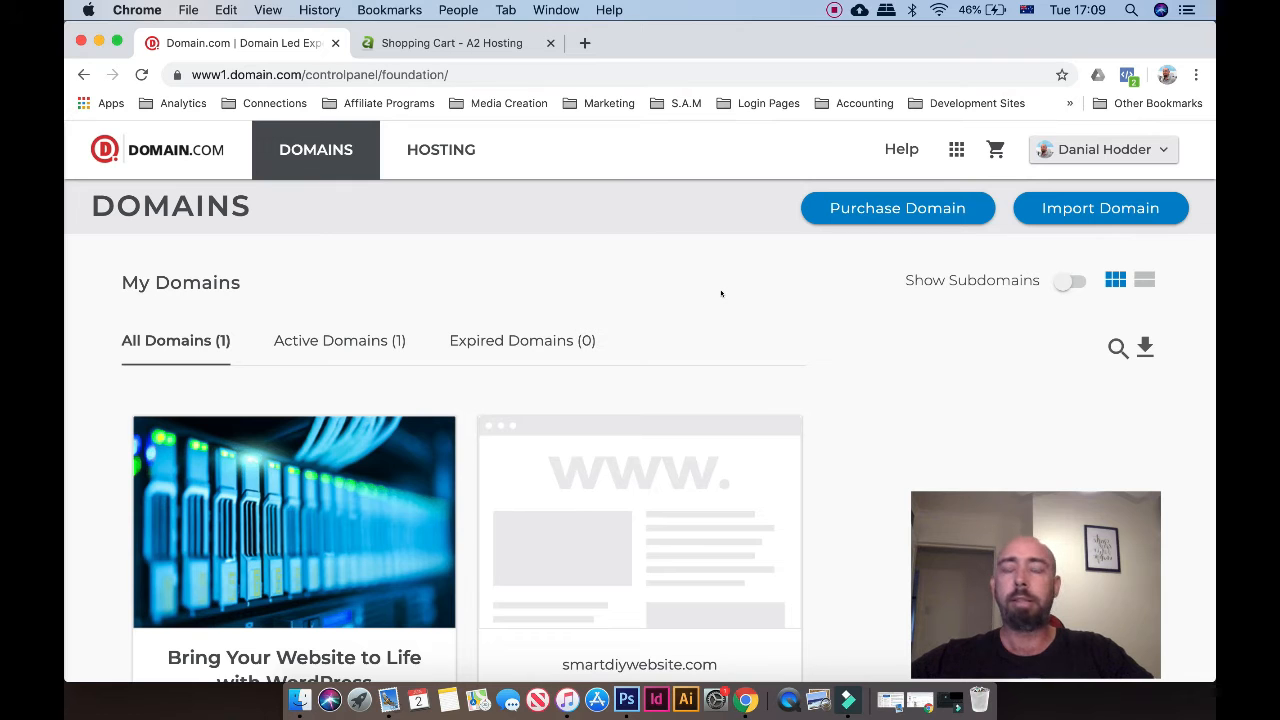
scroll(697, 280, down, 3)
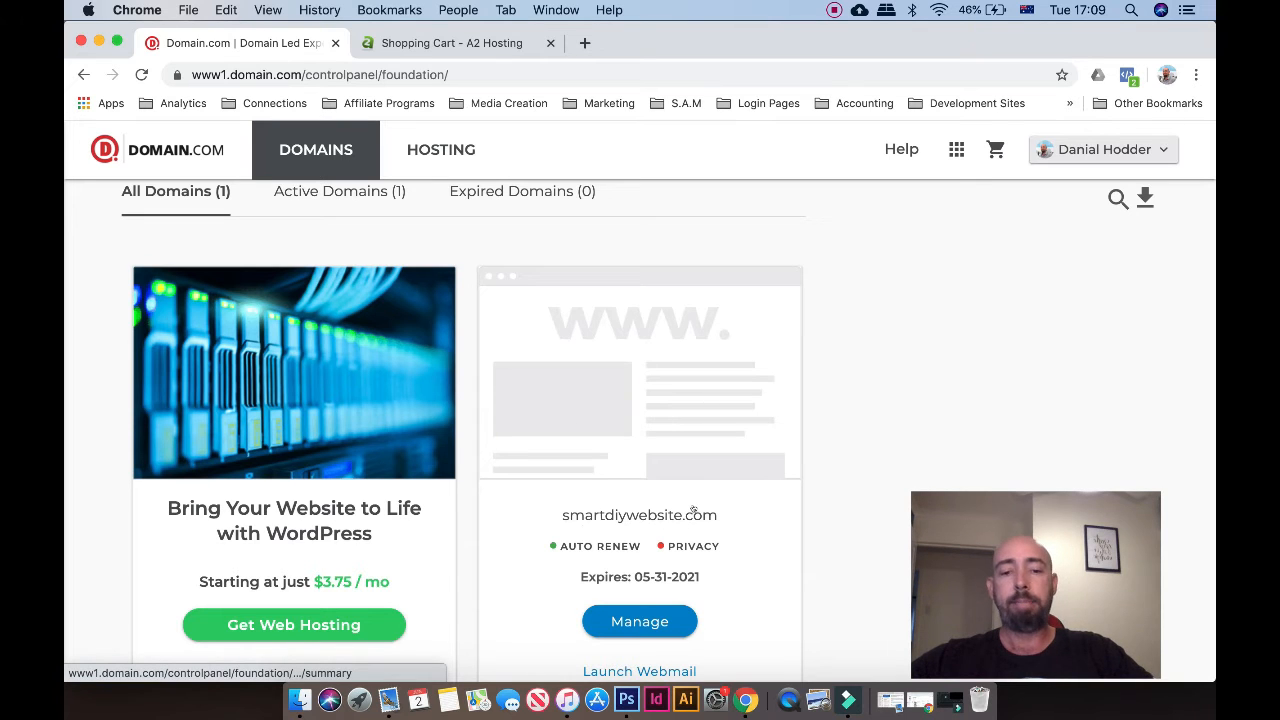
scroll(693, 511, down, 2)
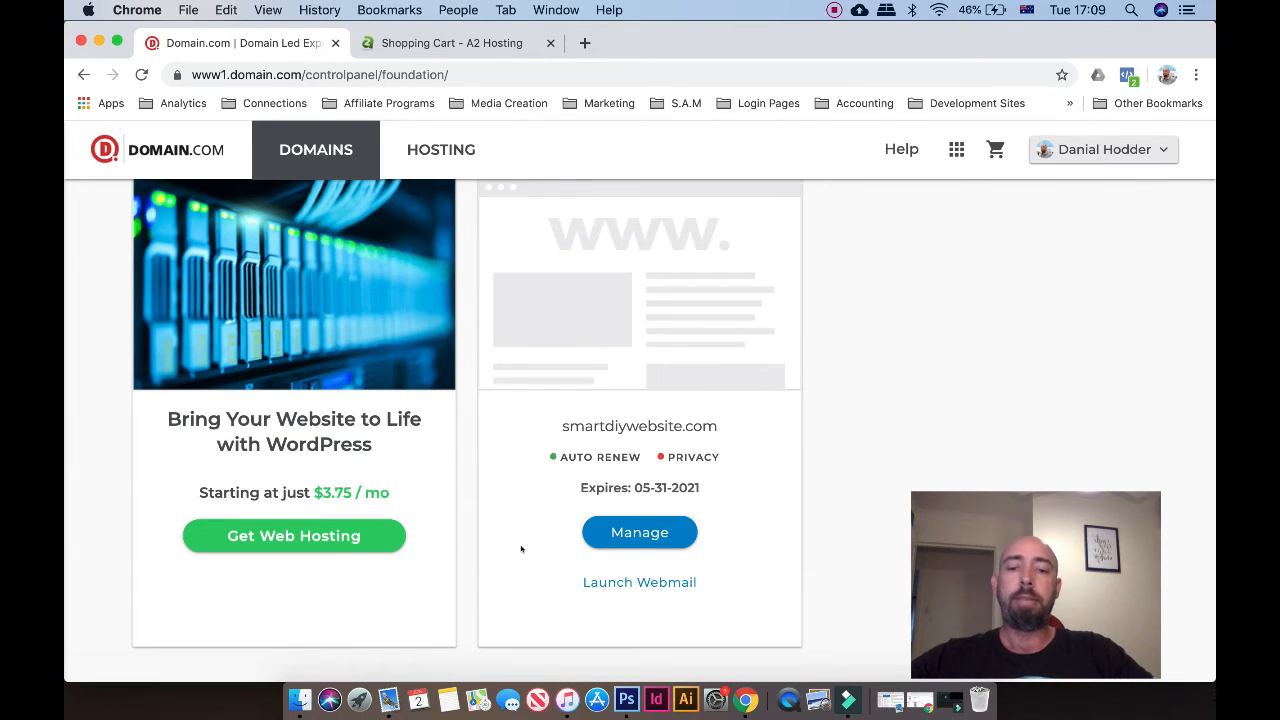
click(616, 534)
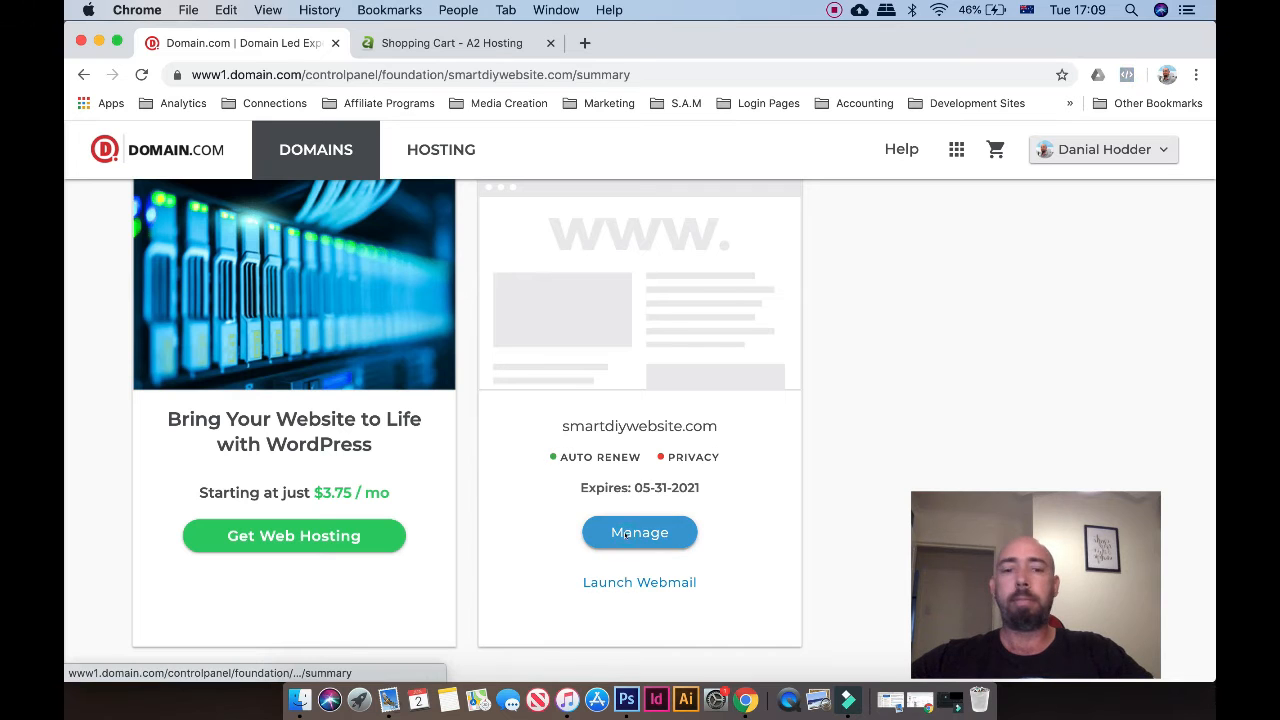
scroll(641, 434, down, 3)
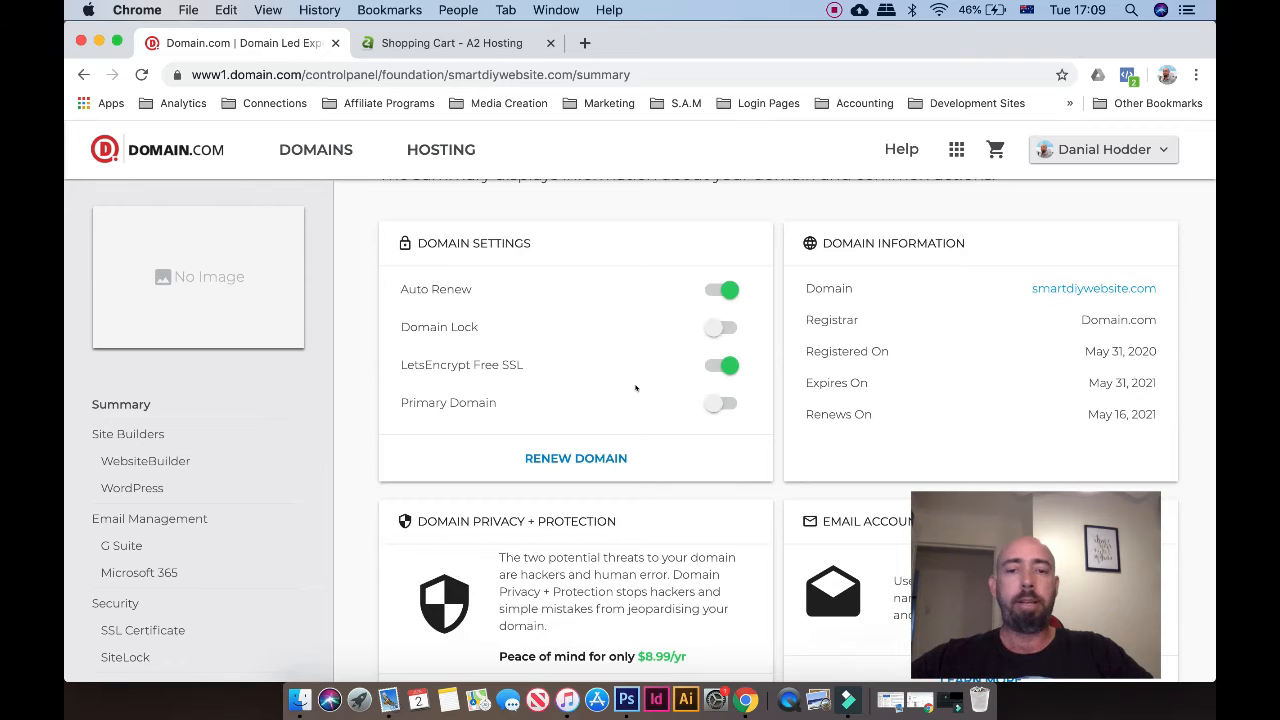
scroll(636, 388, down, 3)
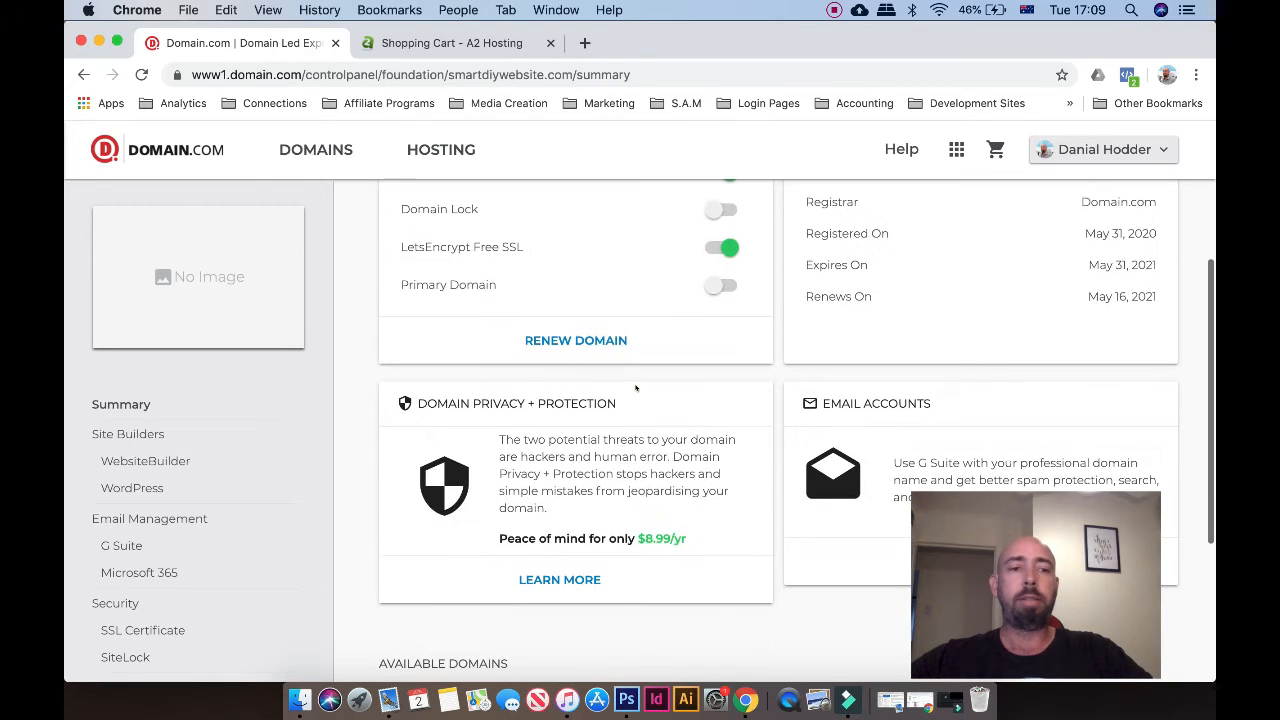
scroll(636, 388, down, 5)
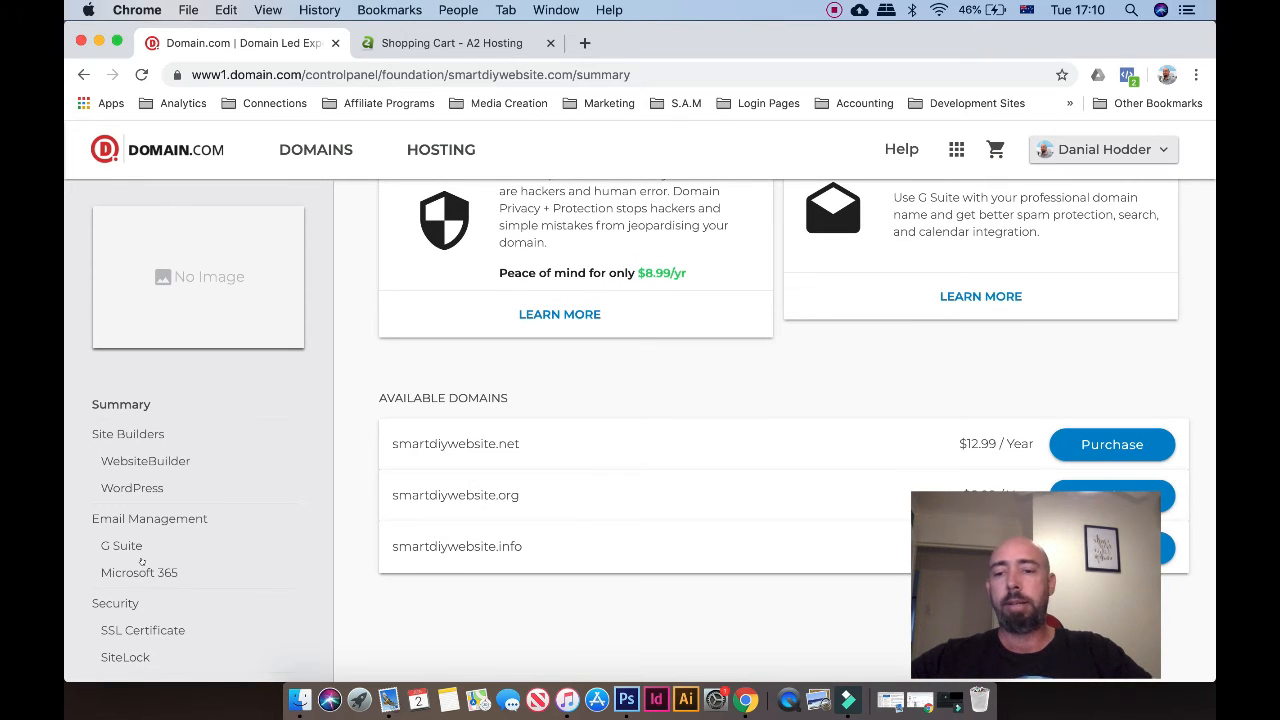
scroll(142, 562, down, 3)
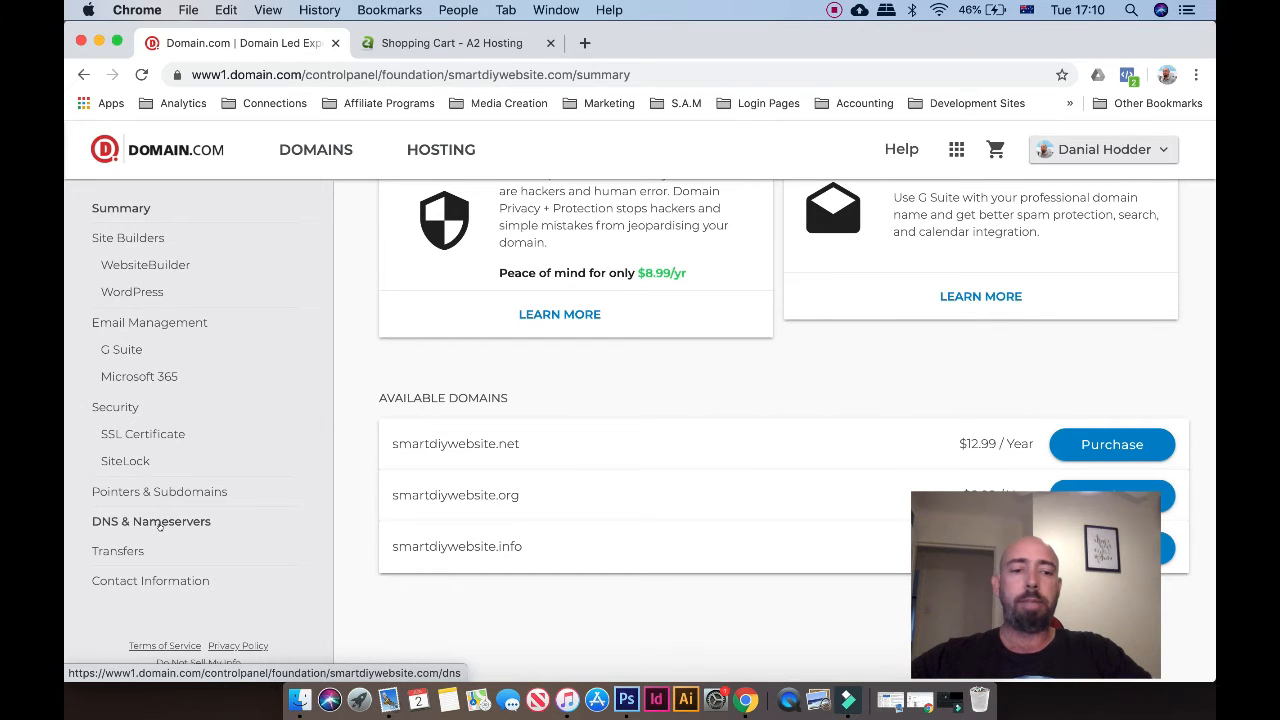
In DNS & Nameservers, change ns1.domain.com to ns1.a2hosting.com and submit
click(159, 522)
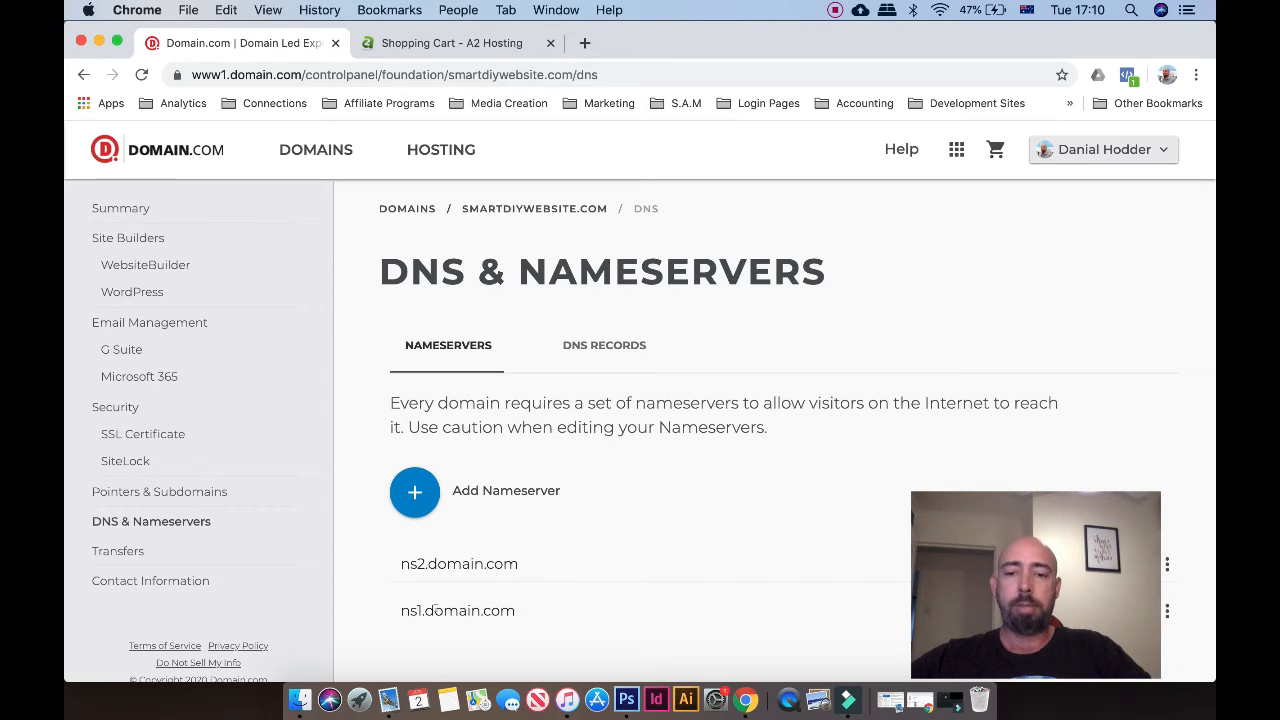
drag(424, 610, 546, 618)
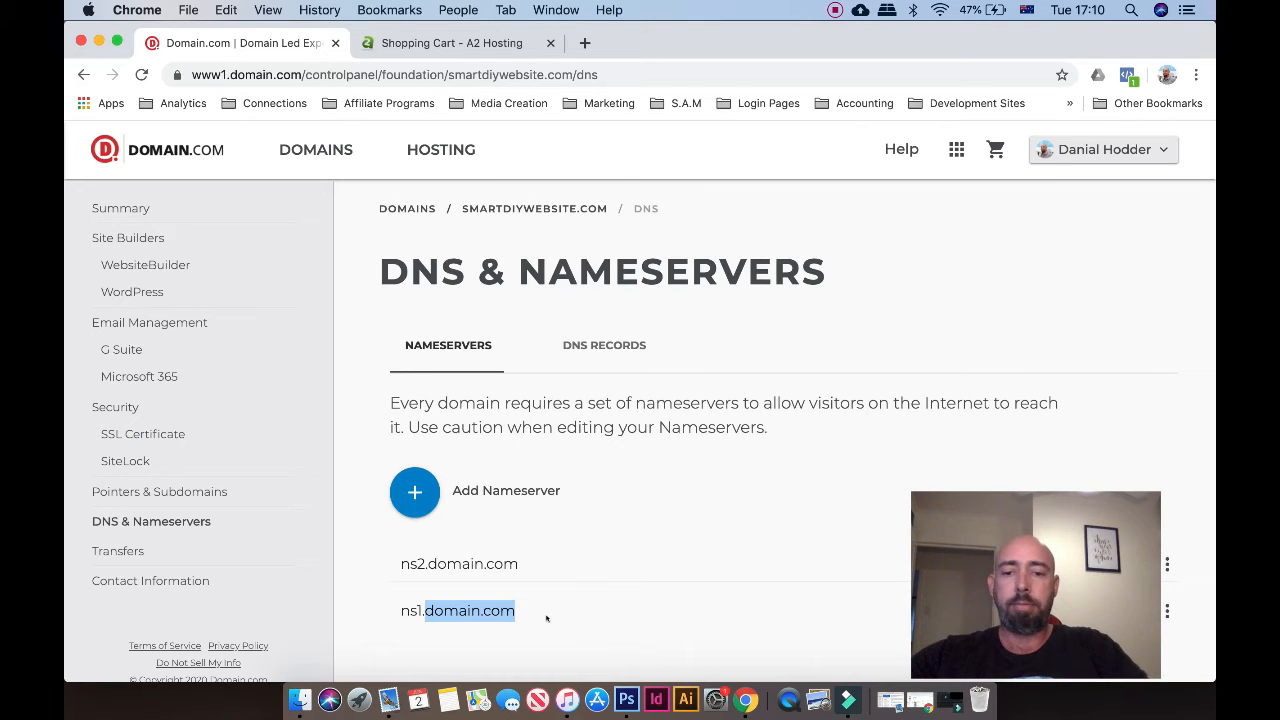
scroll(546, 618, down, 5)
click(1167, 376)
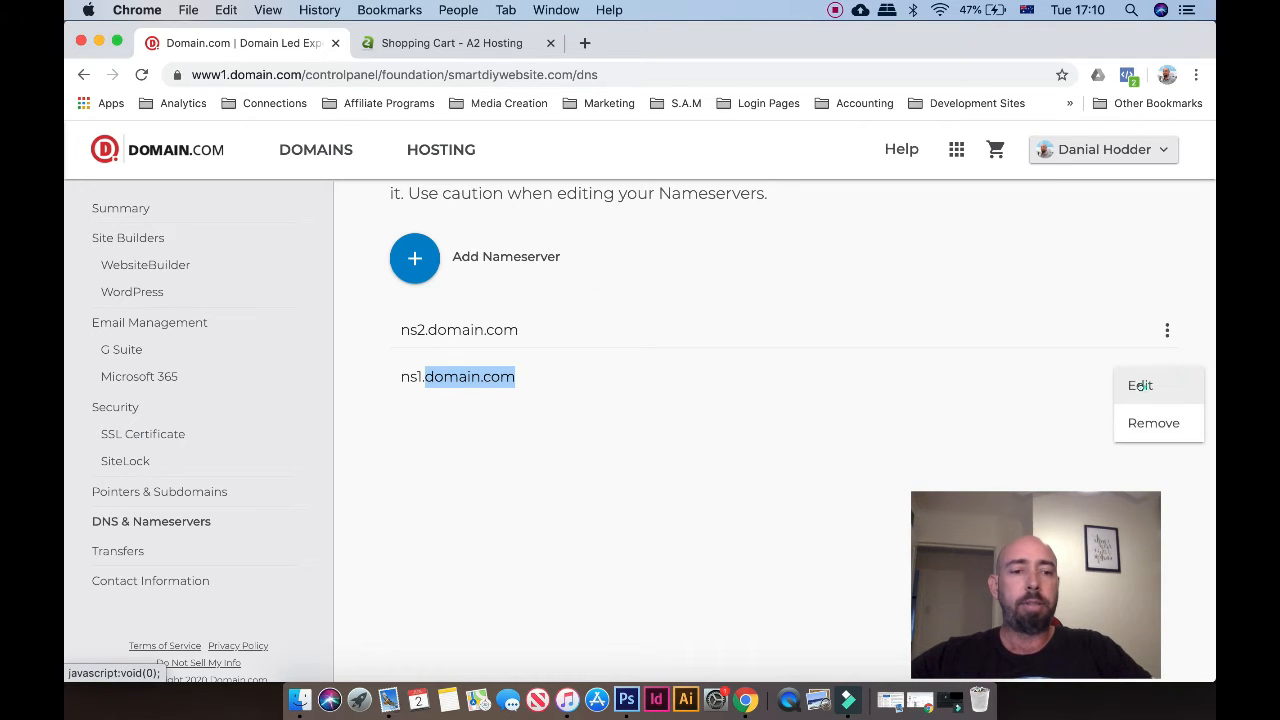
click(1140, 385)
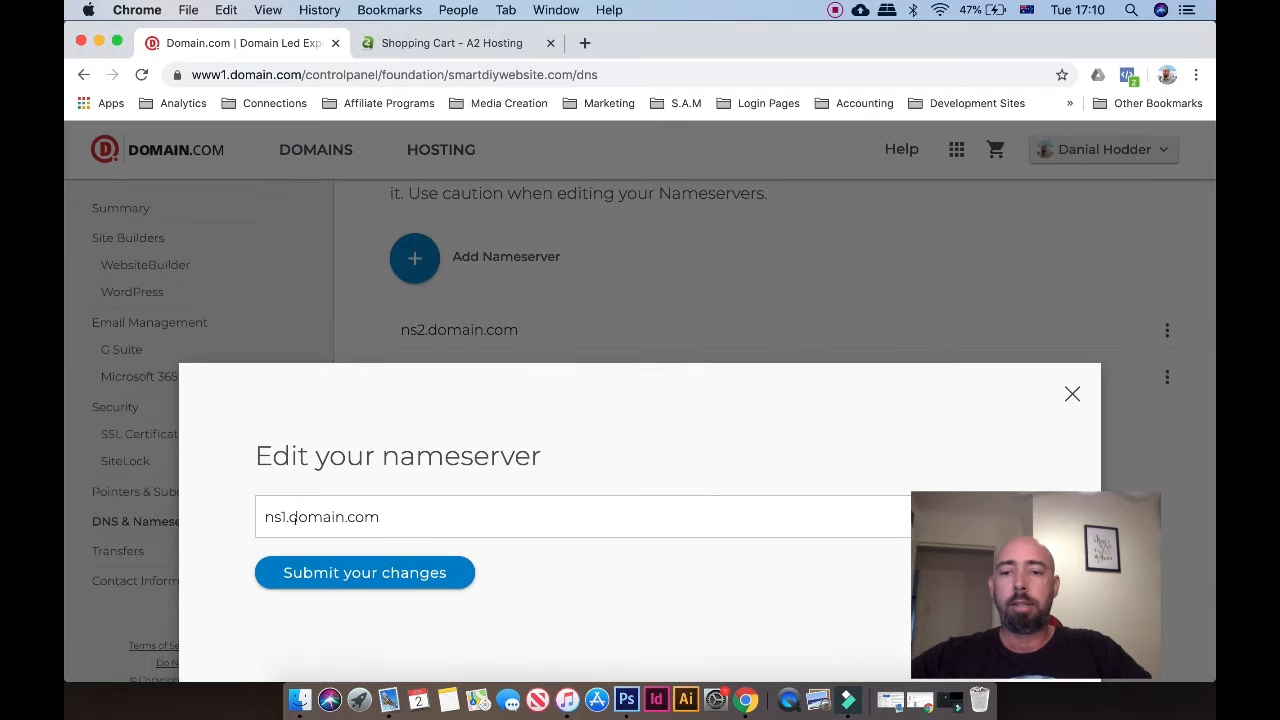
drag(288, 516, 452, 511)
text(a)
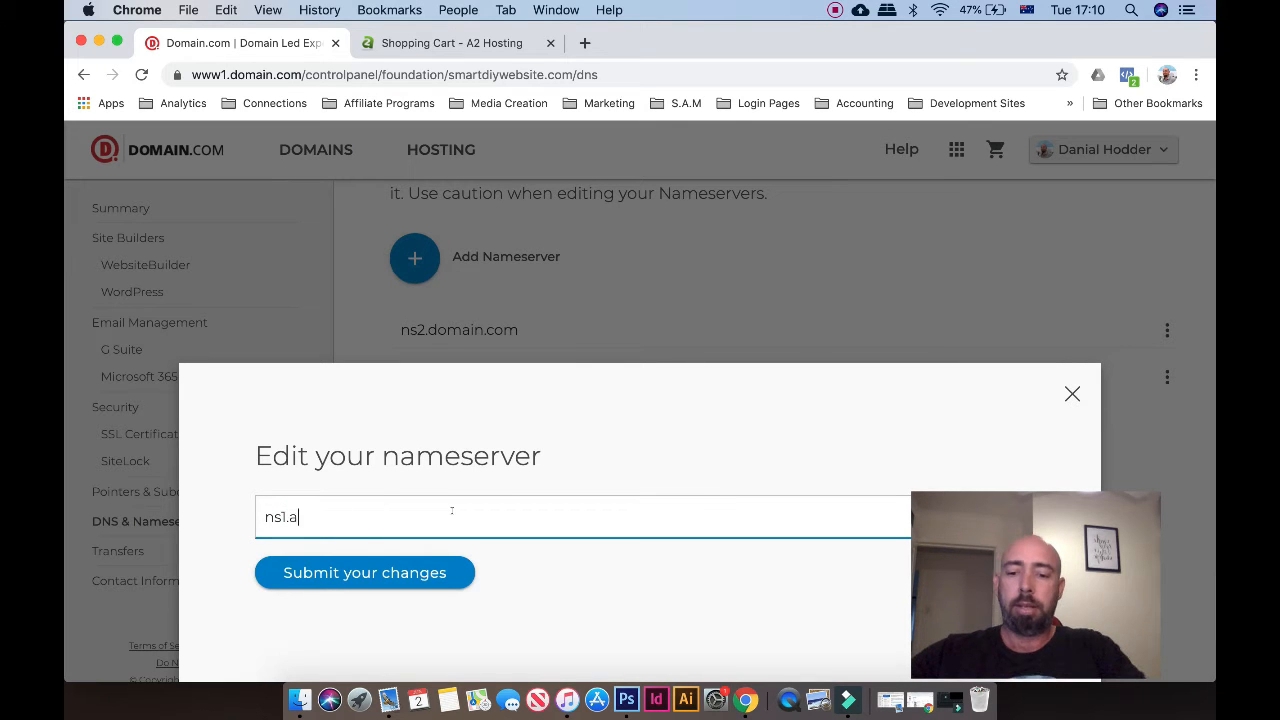
text(2hos)
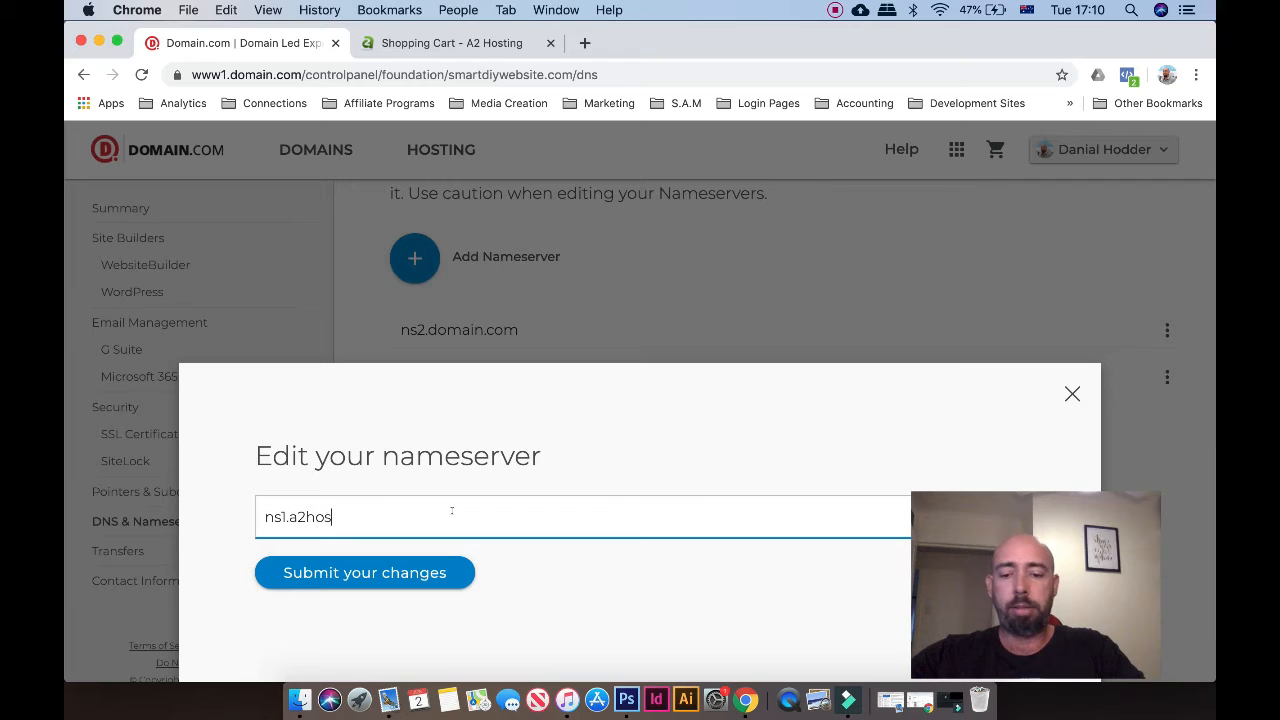
text(ting.)
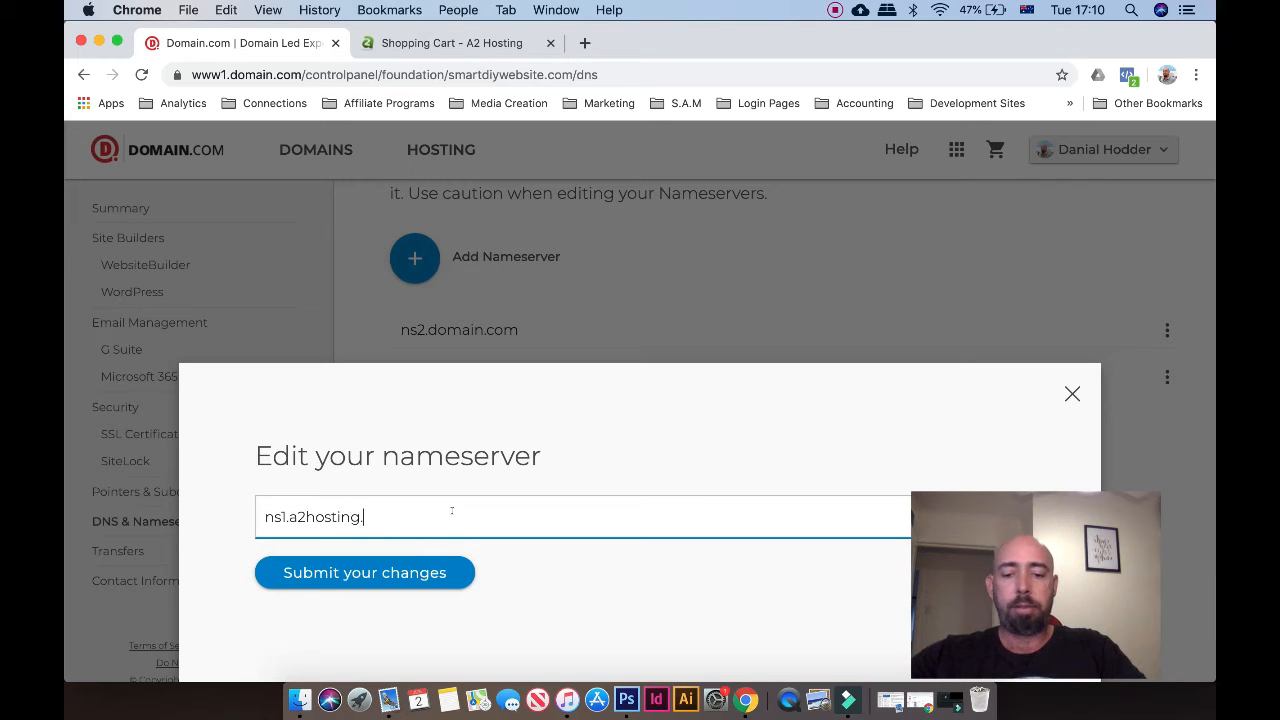
text(com)
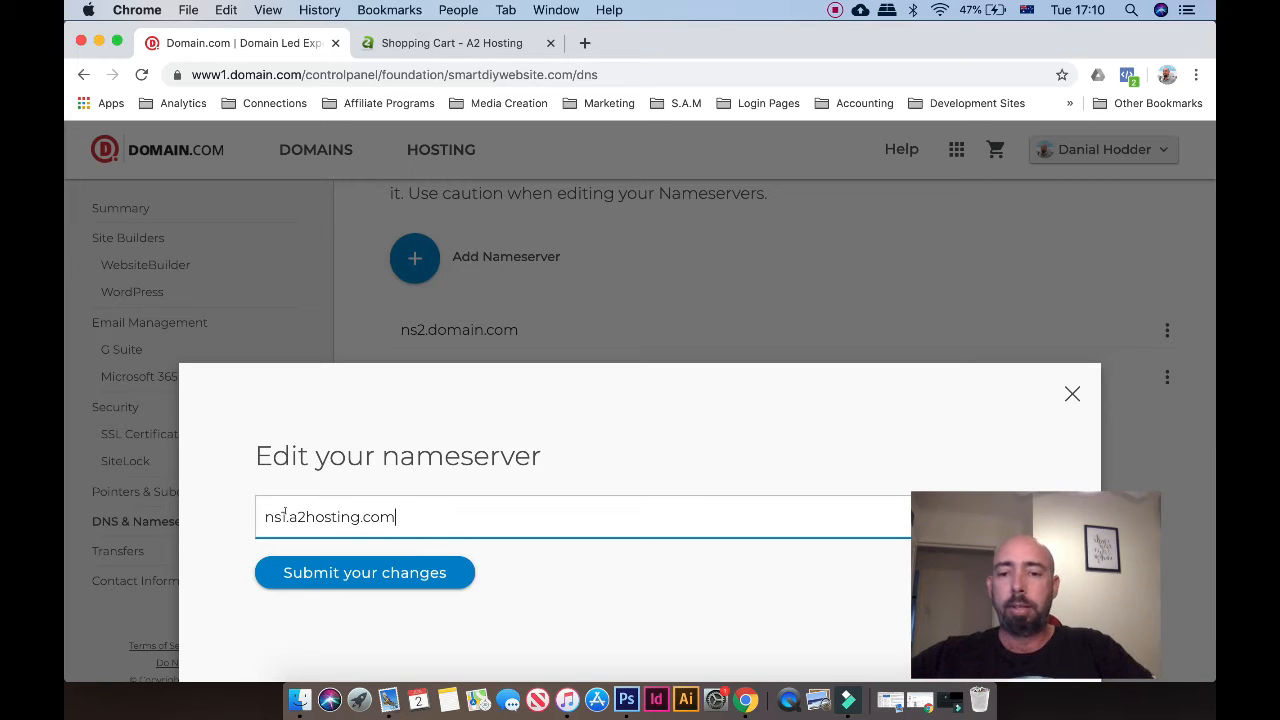
drag(288, 516, 396, 516)
key(super+c)
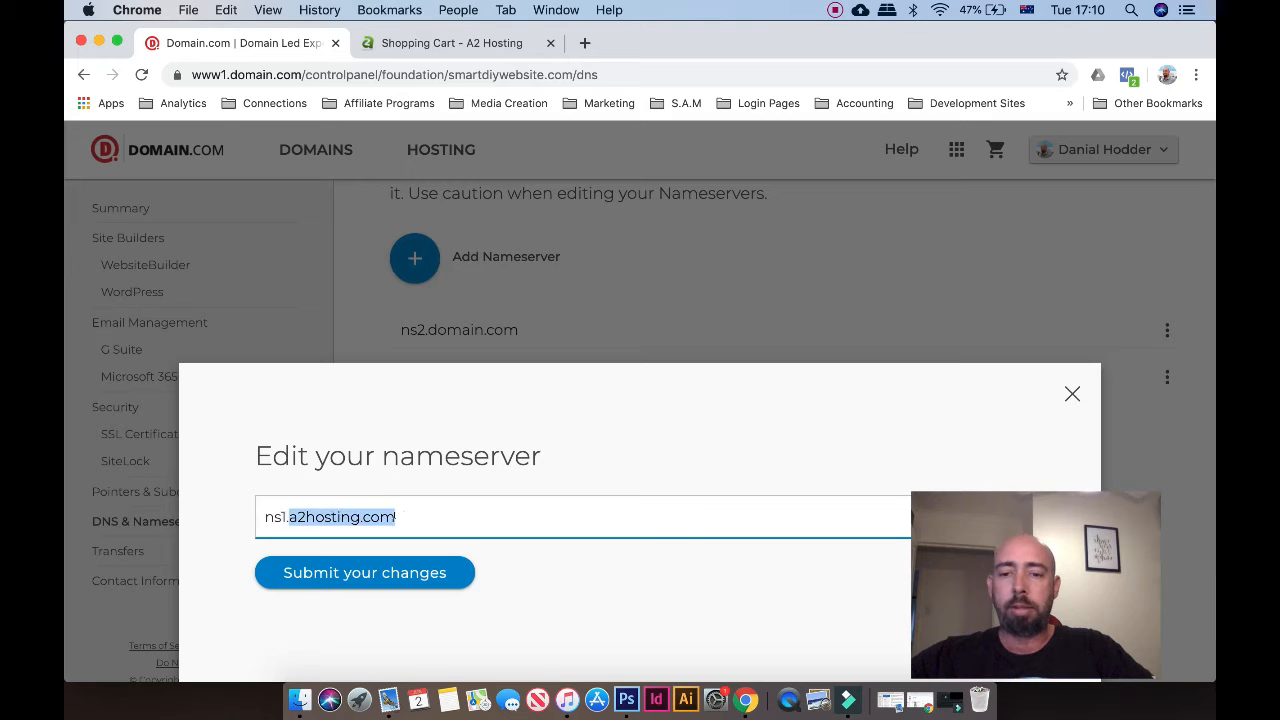
click(397, 576)
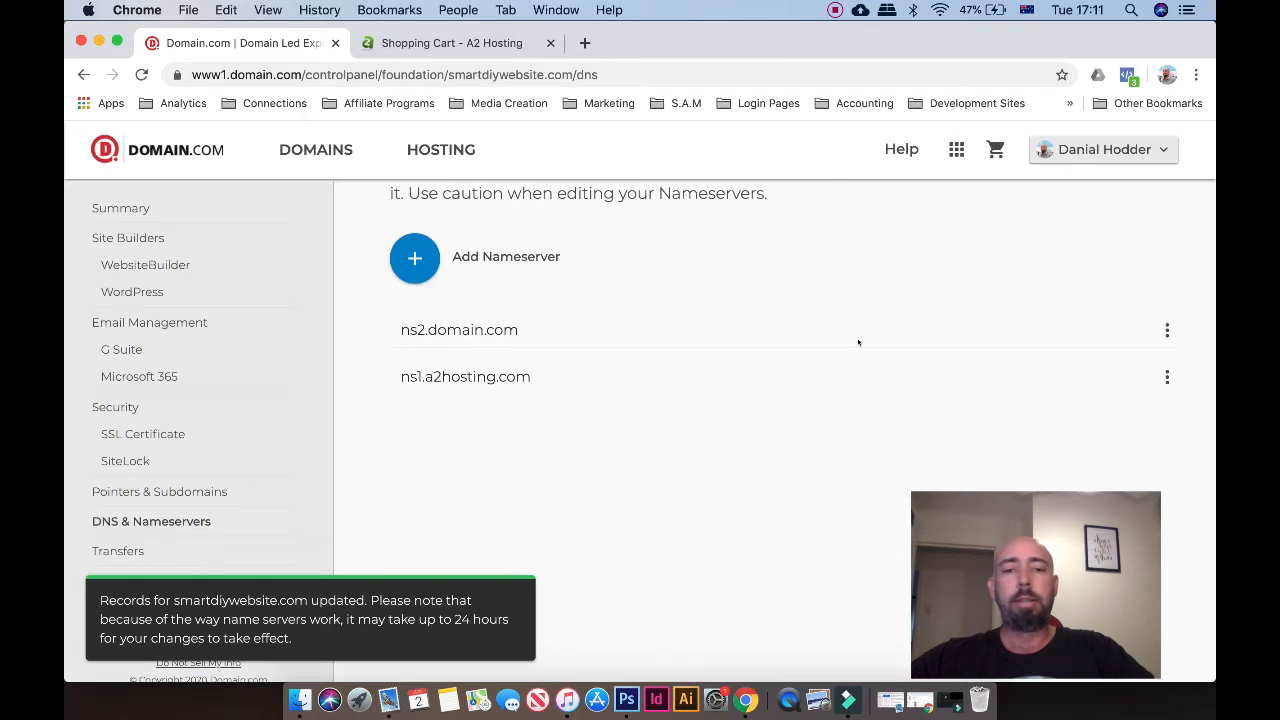
Change the second nameserver from ns2.domain.com to ns2.a2hosting.com and save it
click(1166, 329)
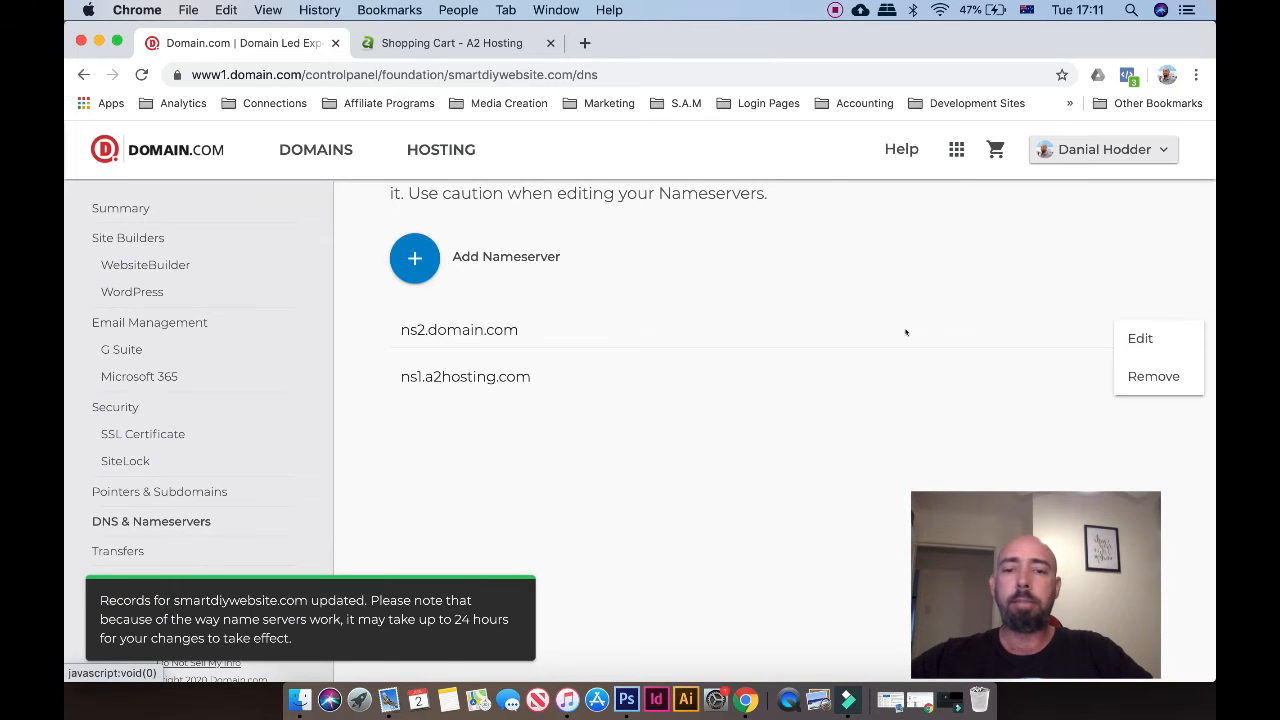
click(1139, 338)
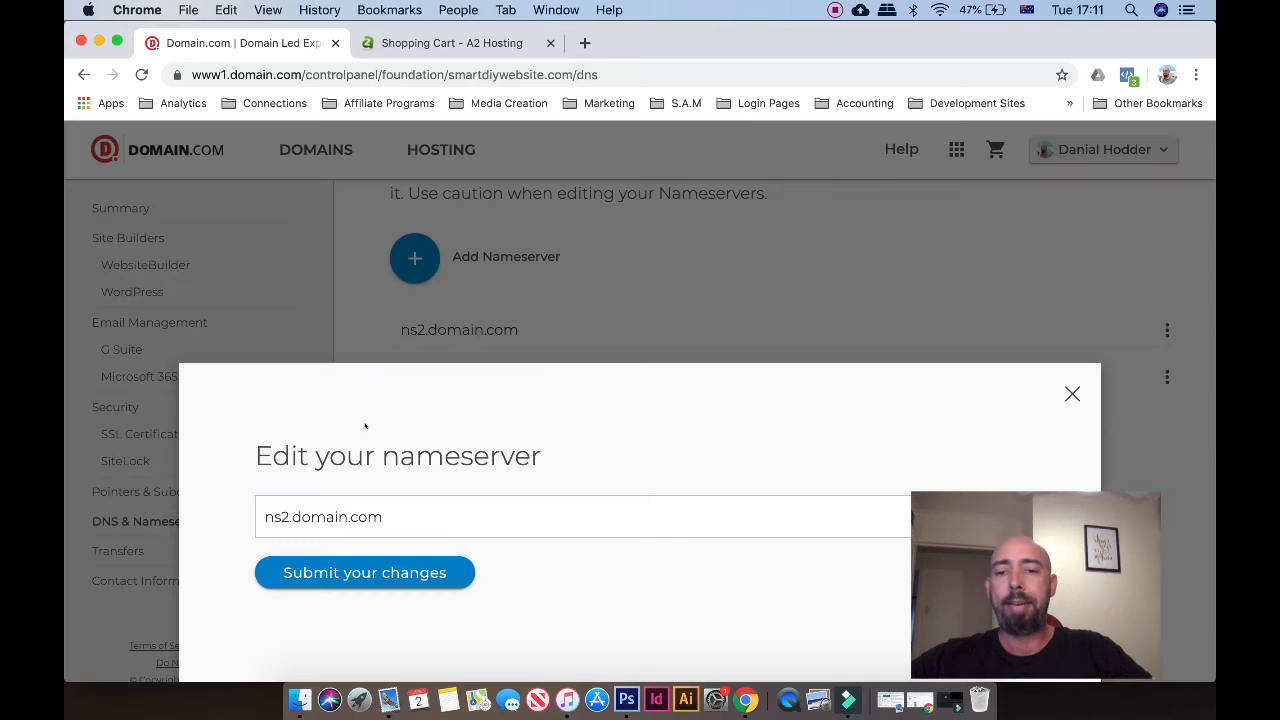
drag(291, 516, 384, 516)
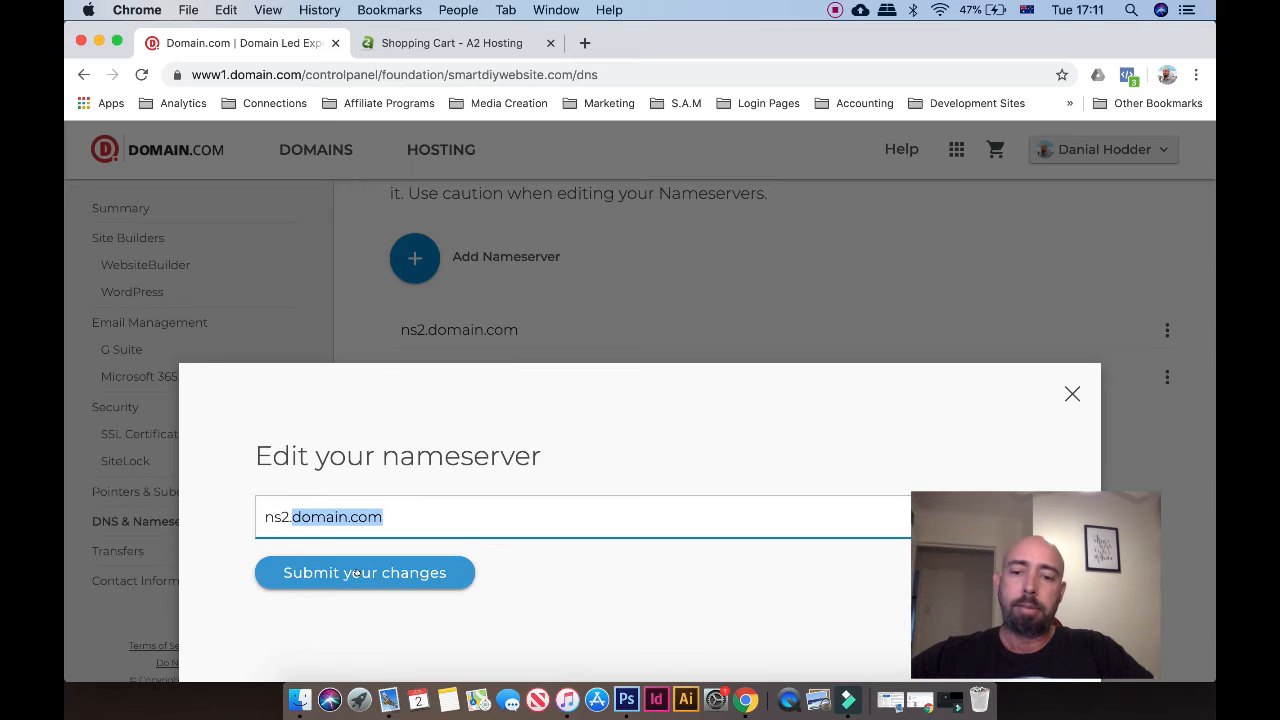
key(super+v)
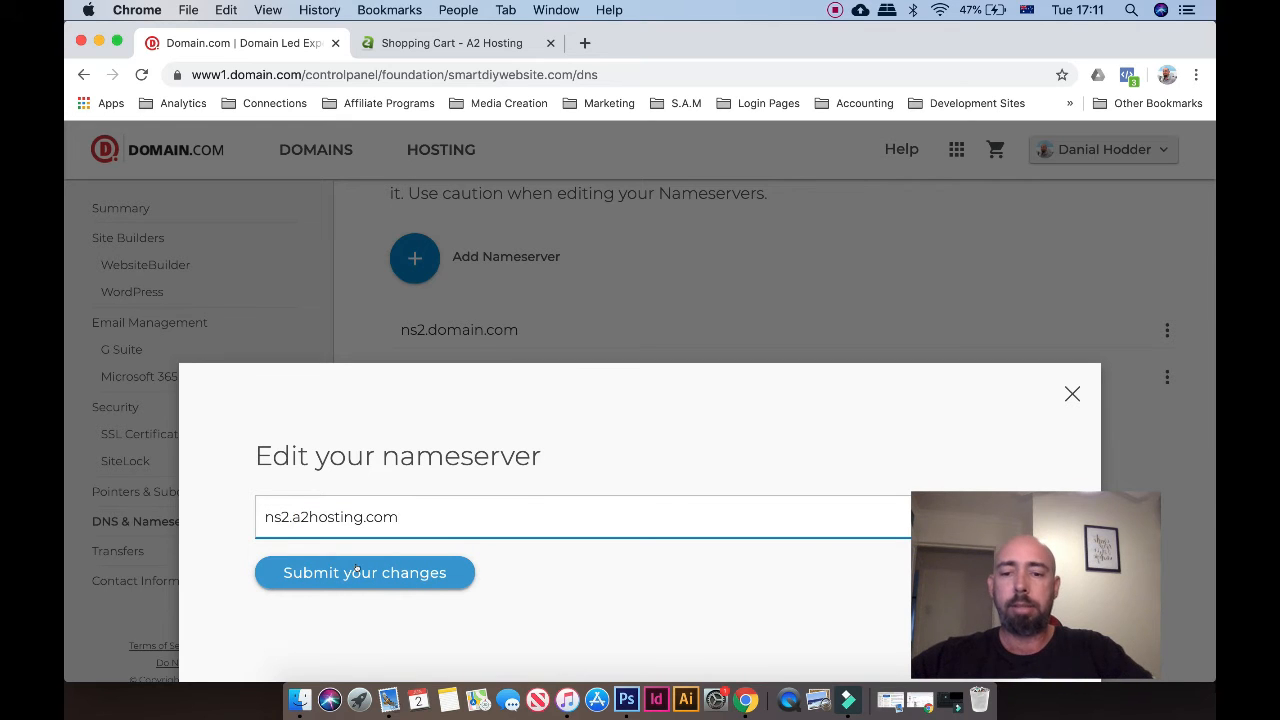
click(357, 570)
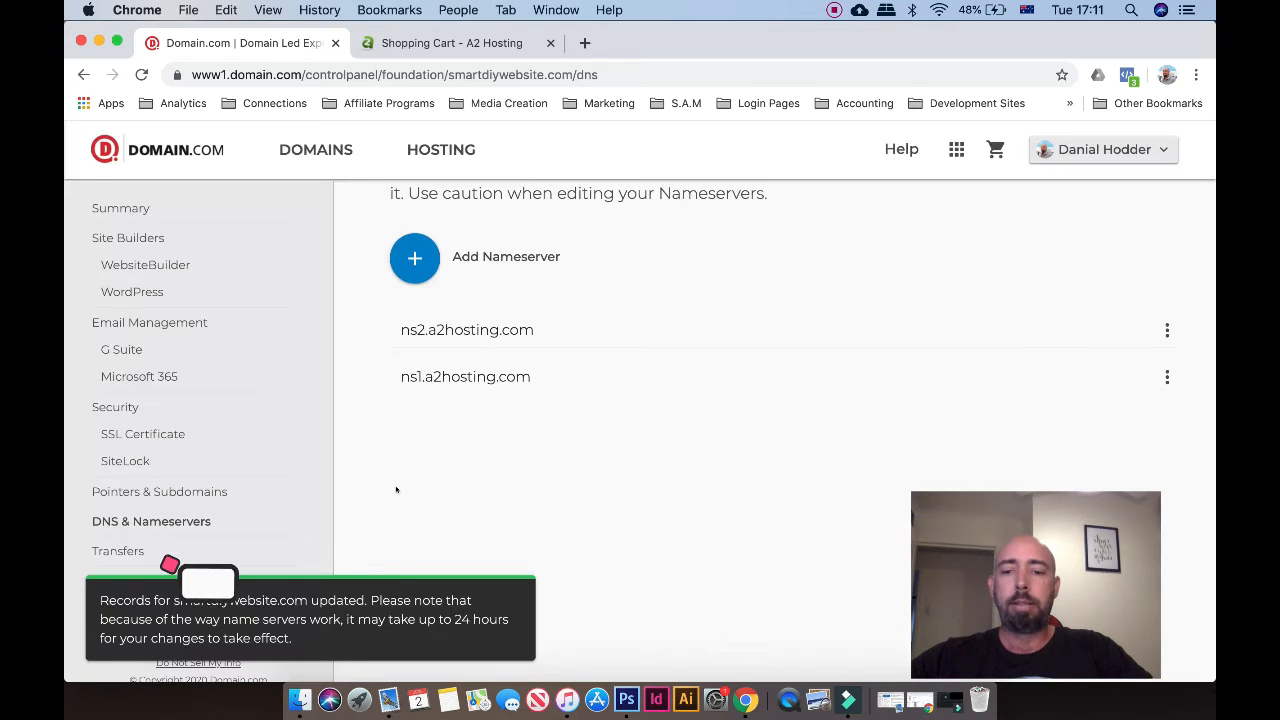
Add ns3.a2hosting.com and ns4.a2hosting.com as new nameservers
click(414, 258)
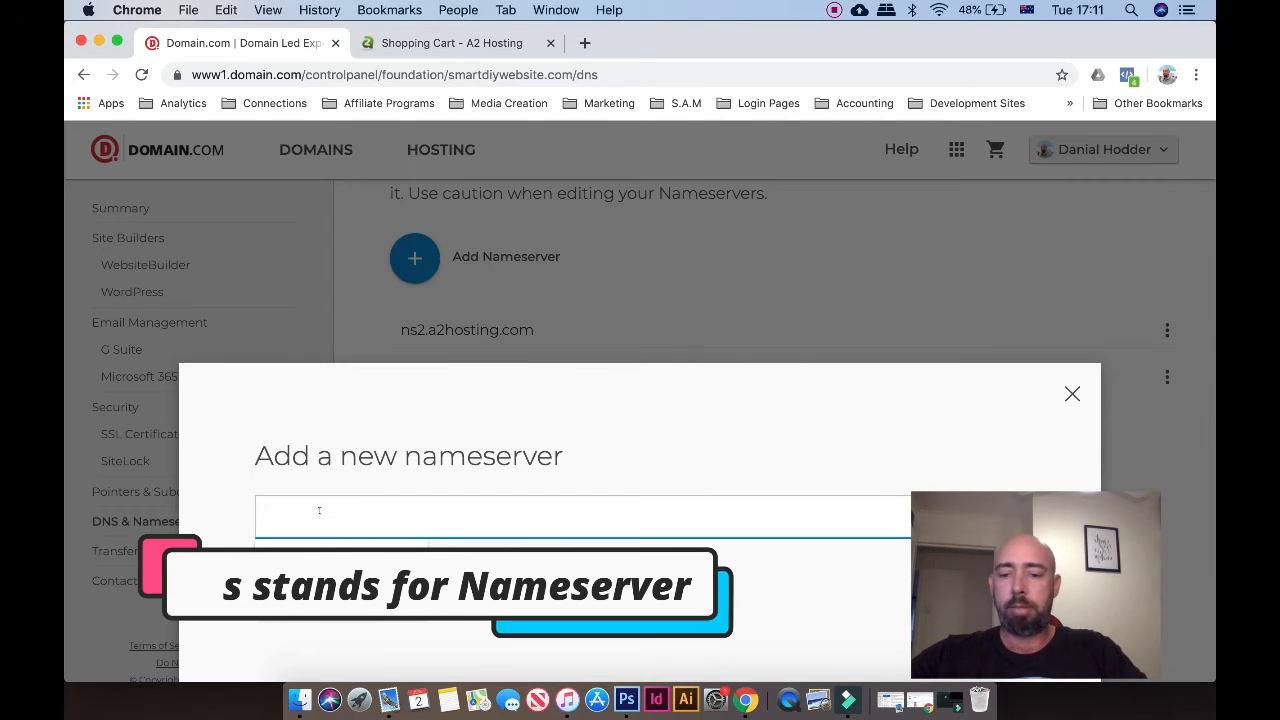
text(ns)
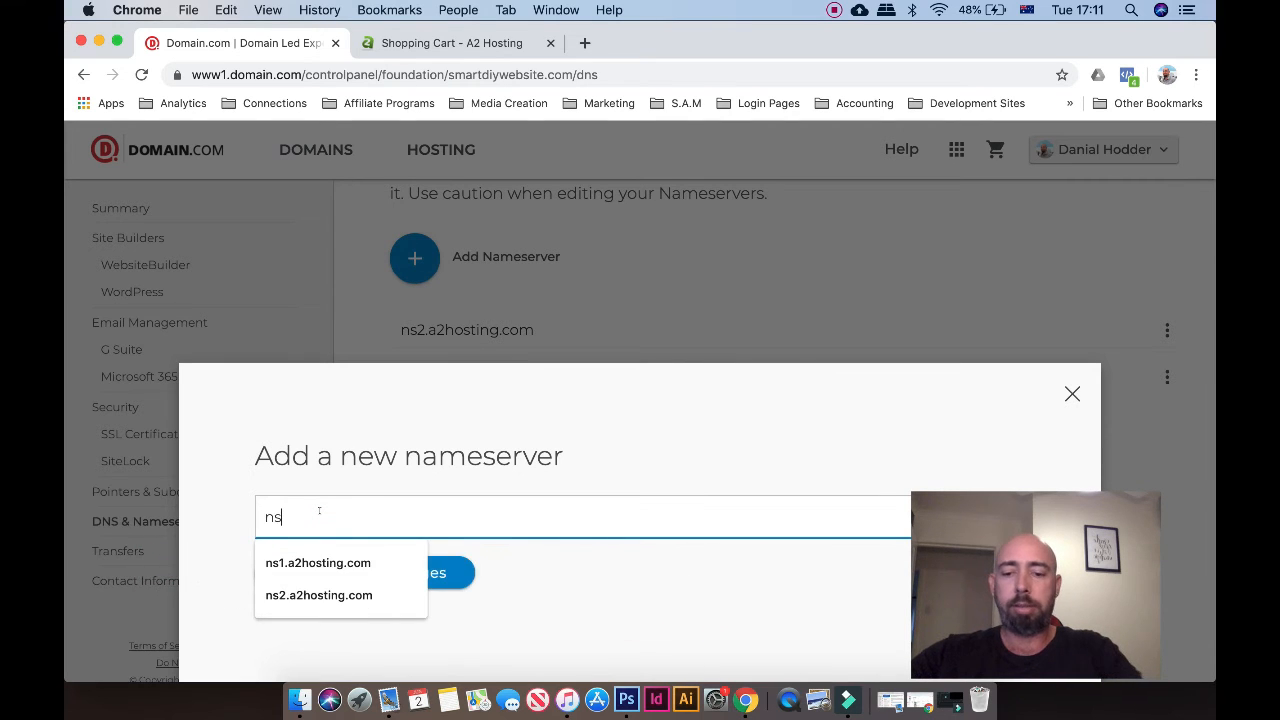
text(3.)
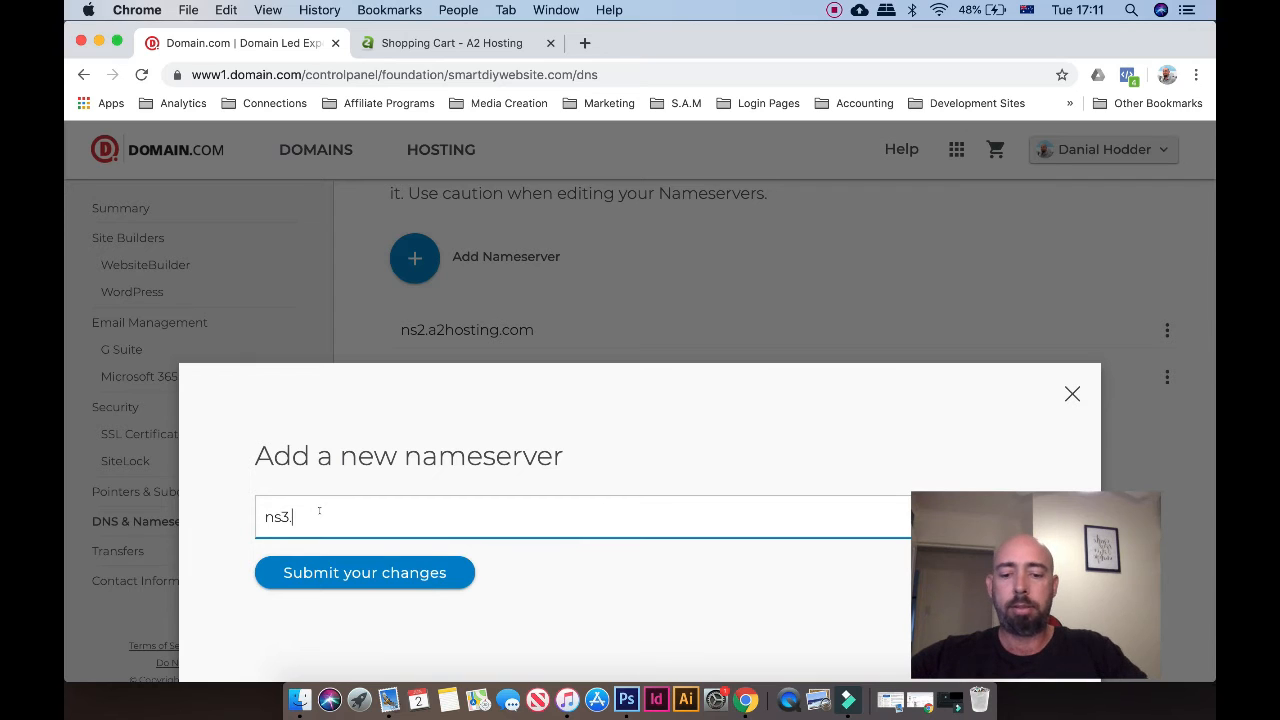
text(a2hosting.com)
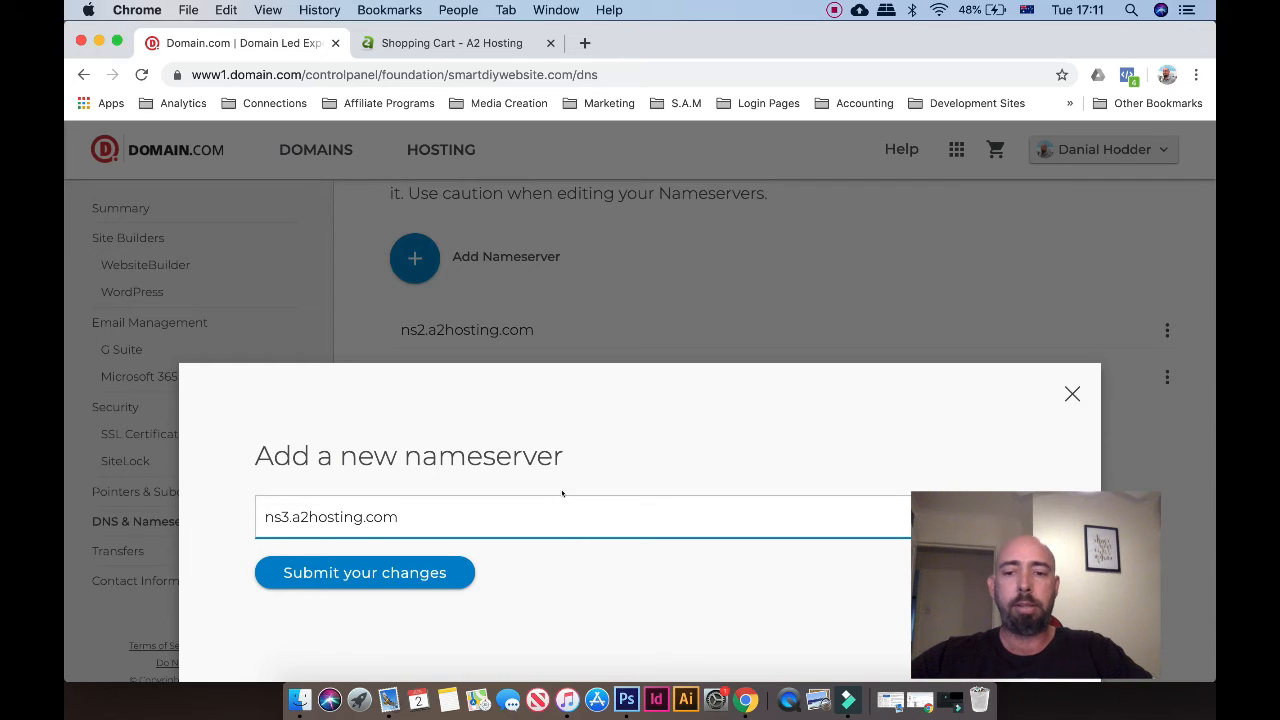
click(458, 572)
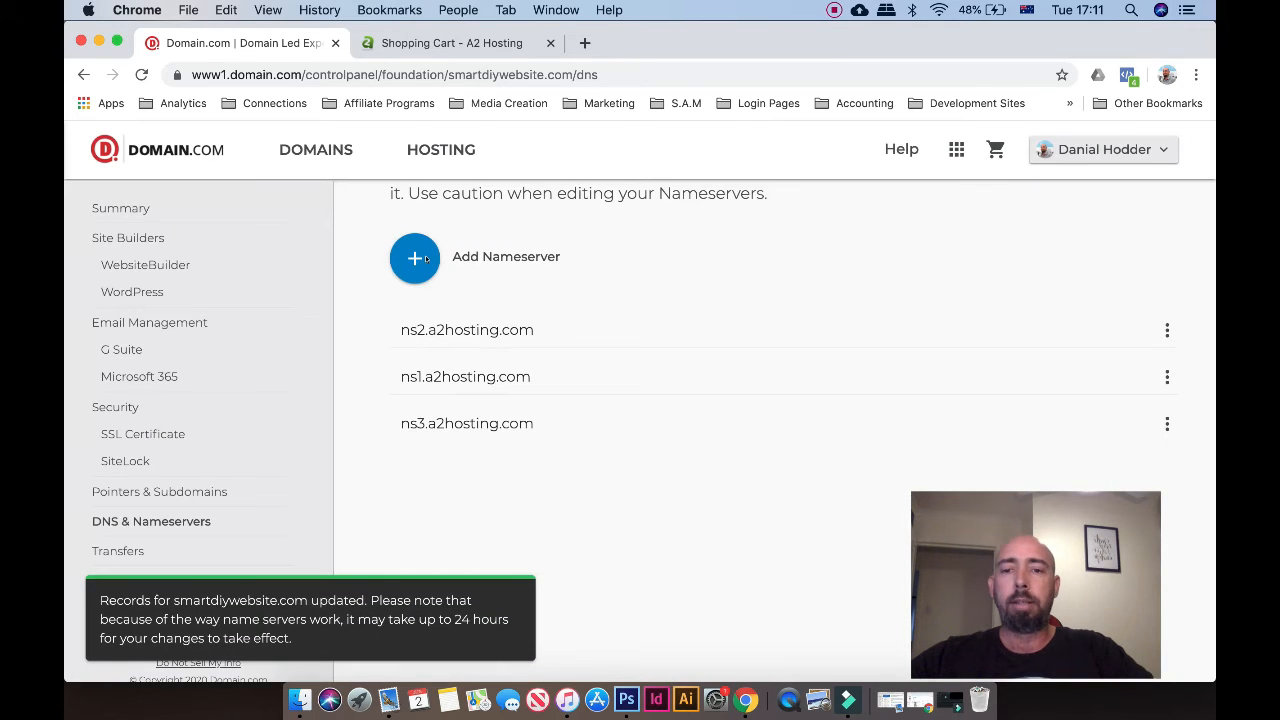
click(425, 259)
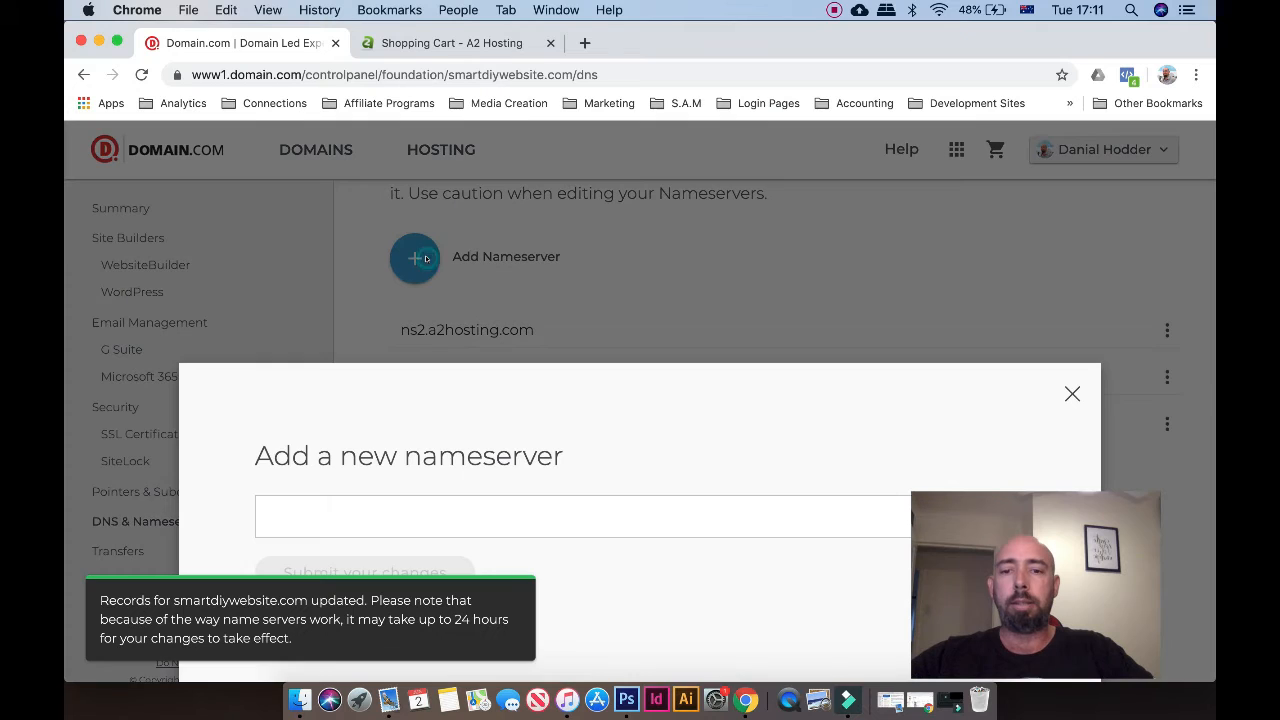
click(306, 512)
text(ns)
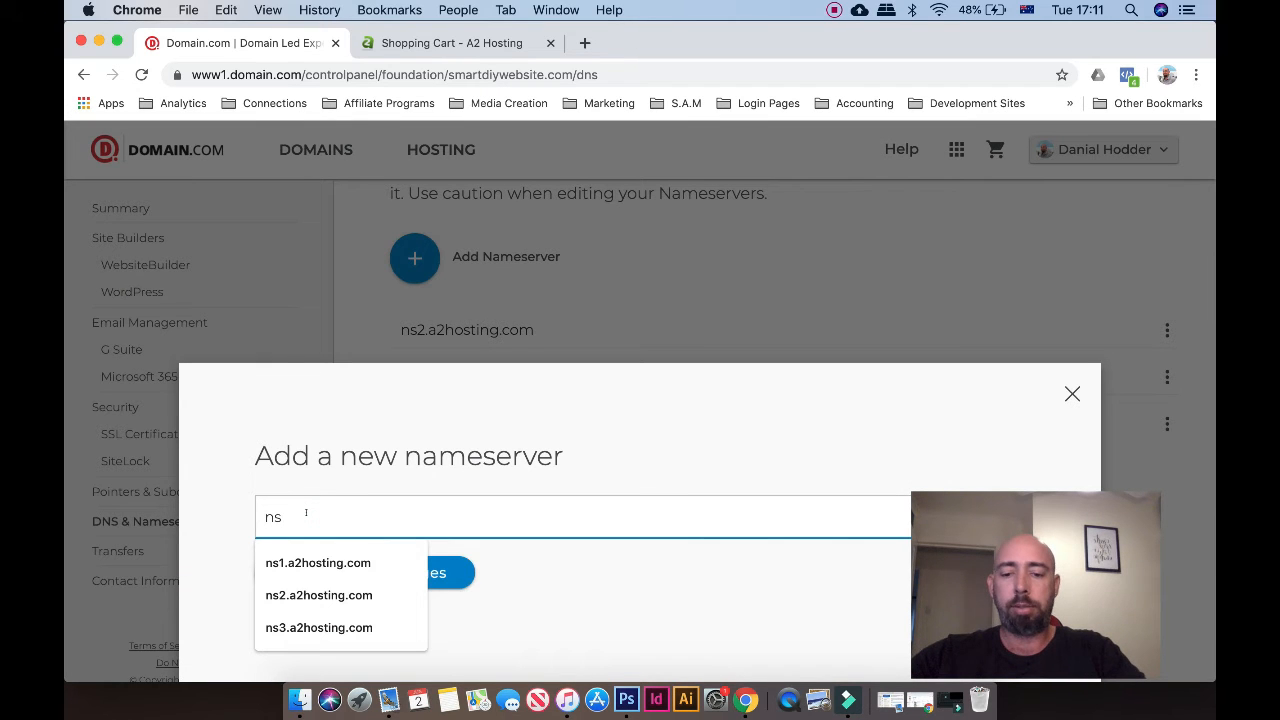
text(4.)
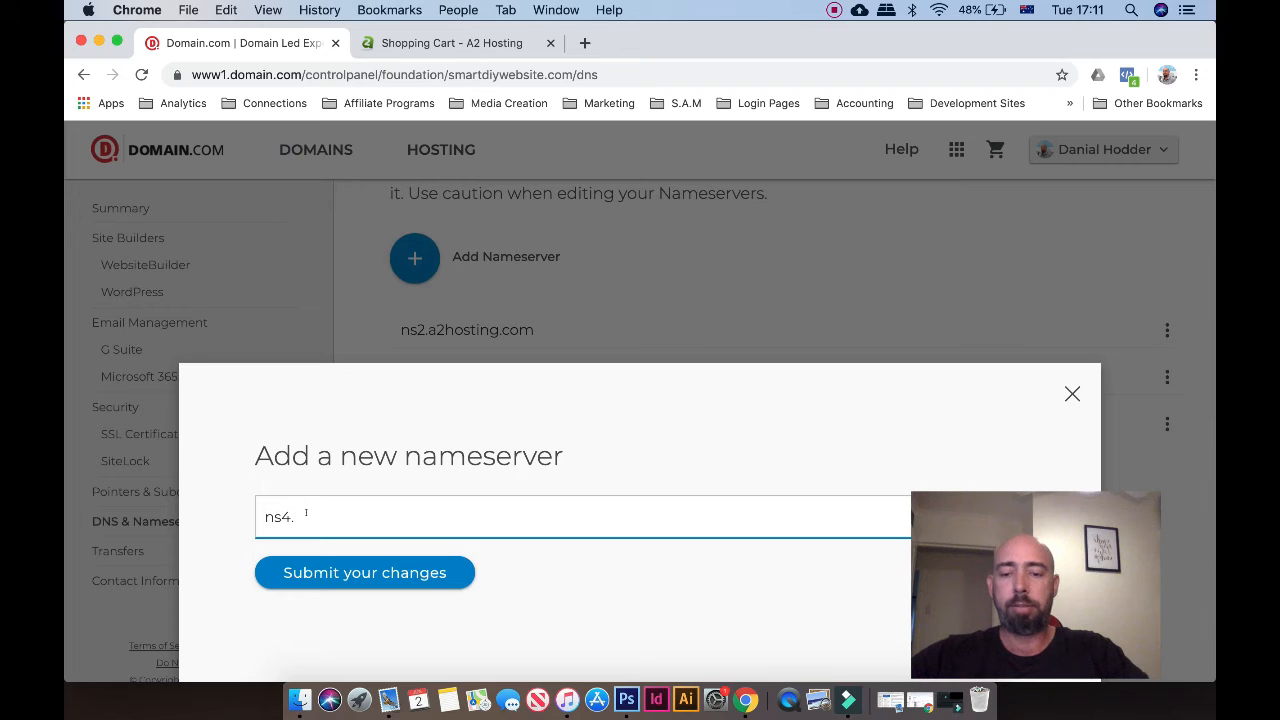
key(super+v)
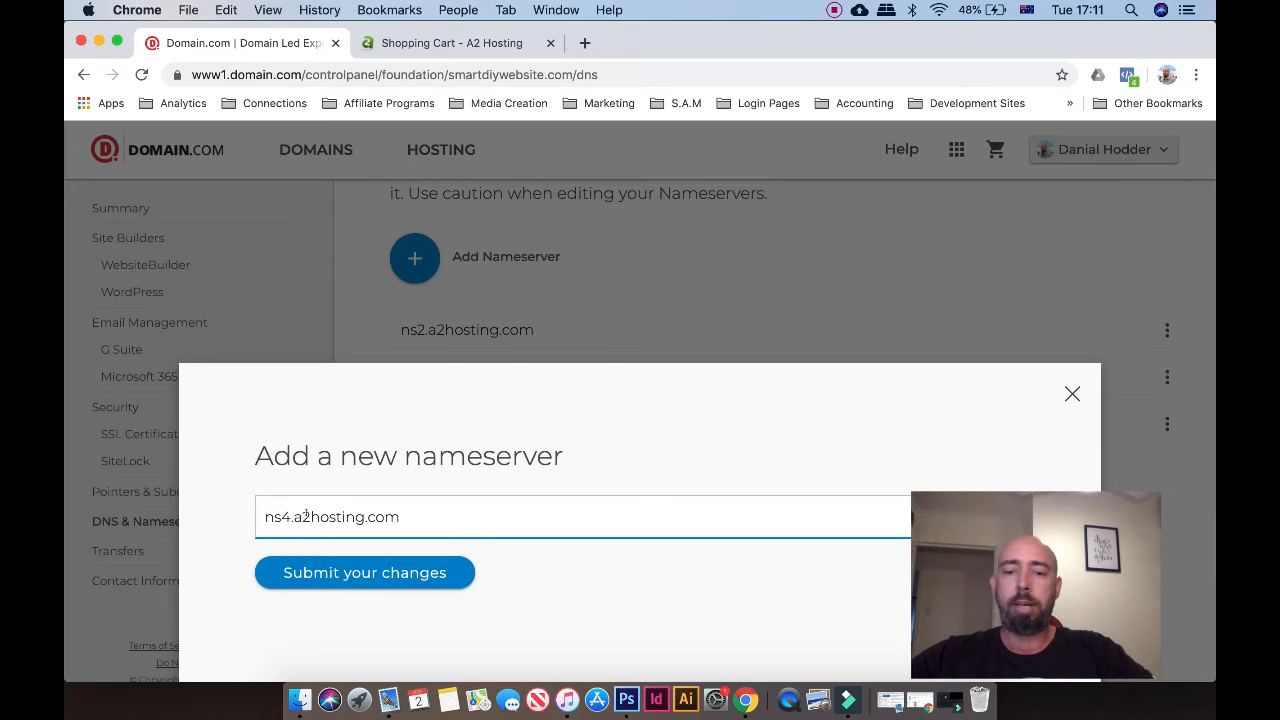
click(308, 563)
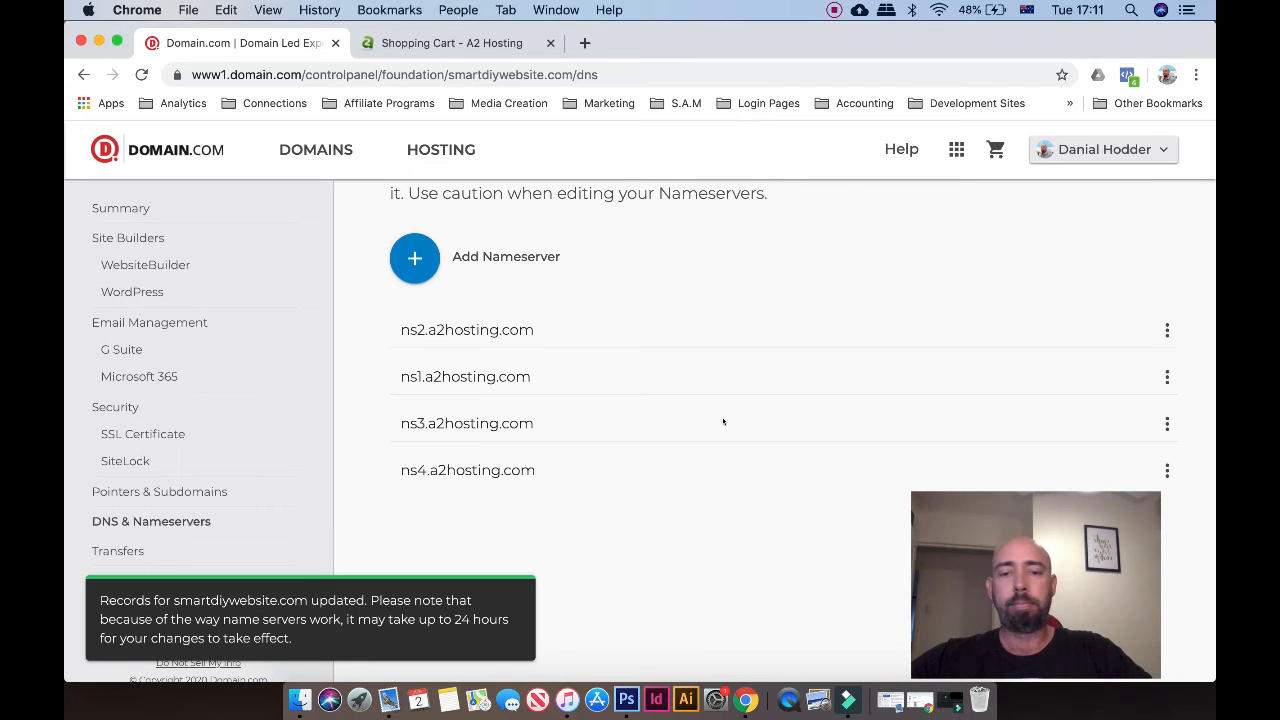
scroll(723, 421, down, 2)
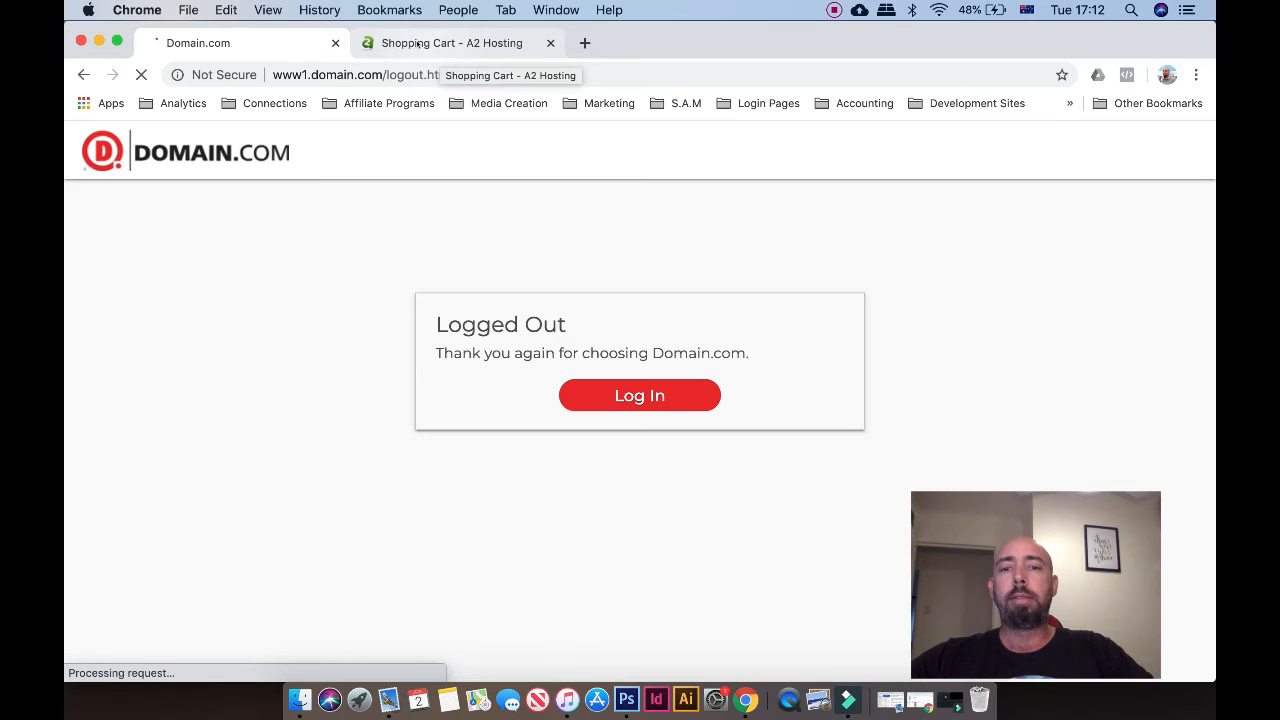
Return to the A2 Hosting tab and log in to the client area with the saved credentials
click(420, 43)
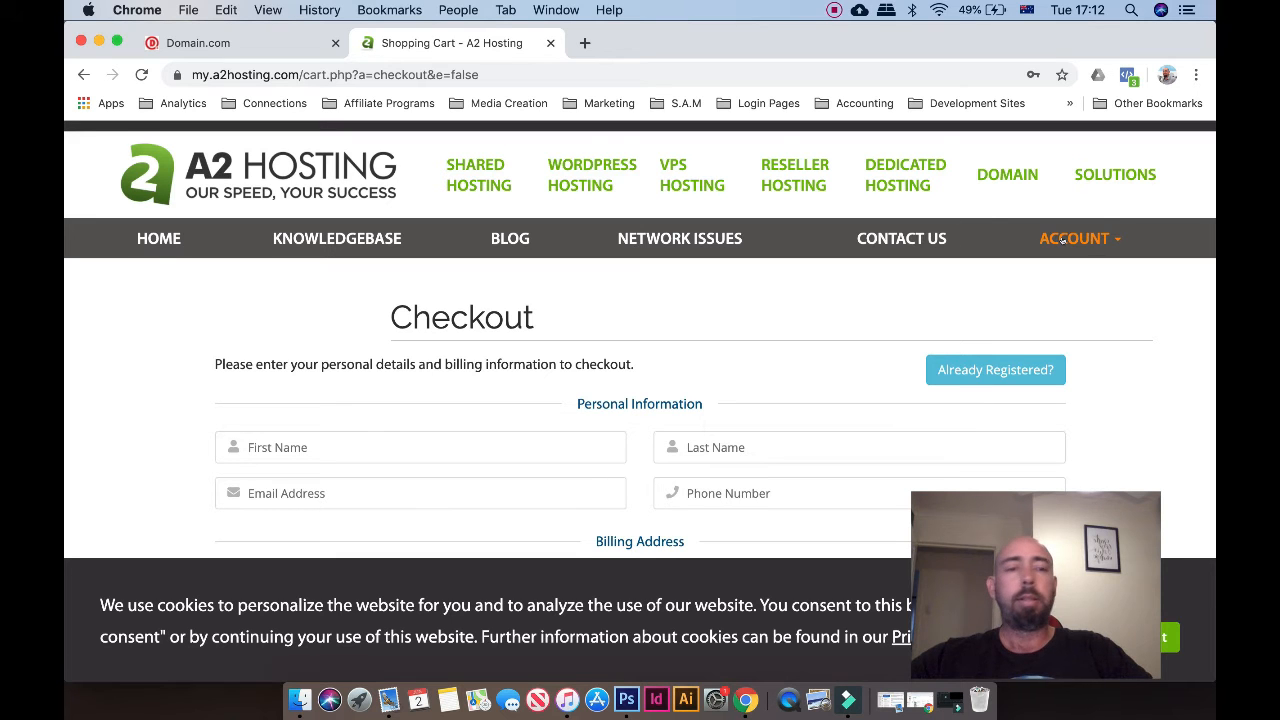
scroll(988, 222, up, 1)
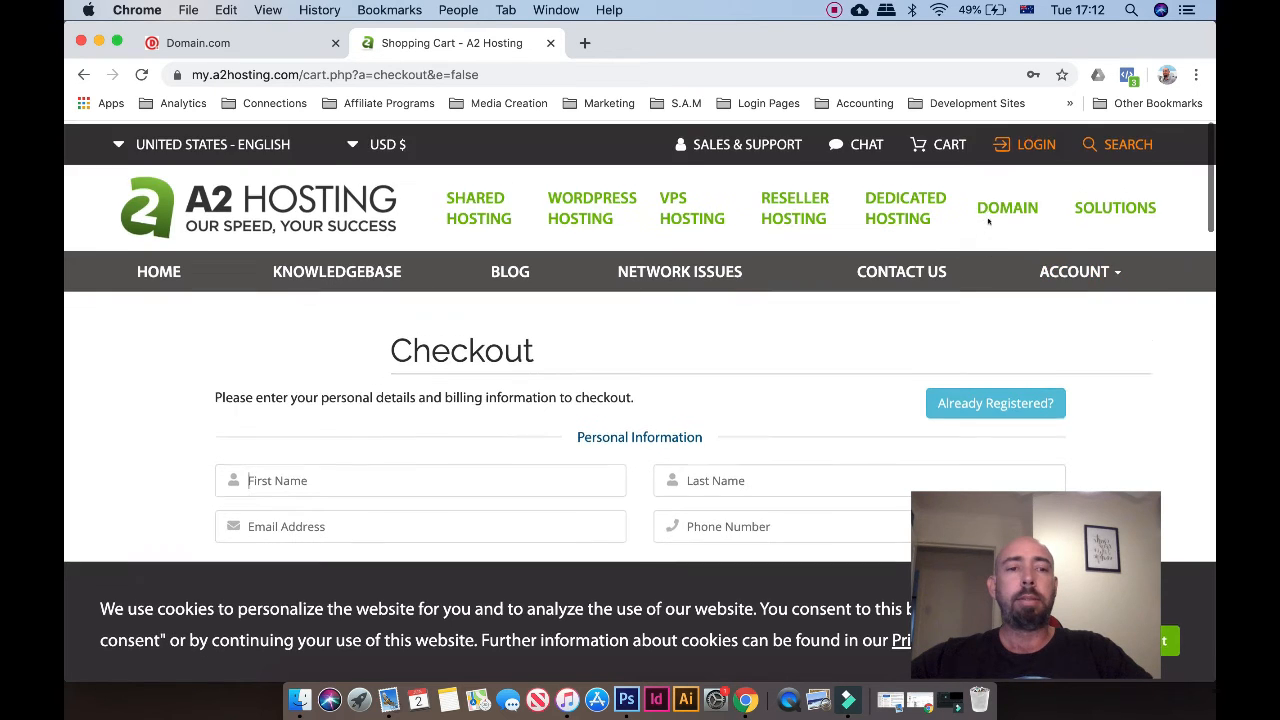
click(1030, 142)
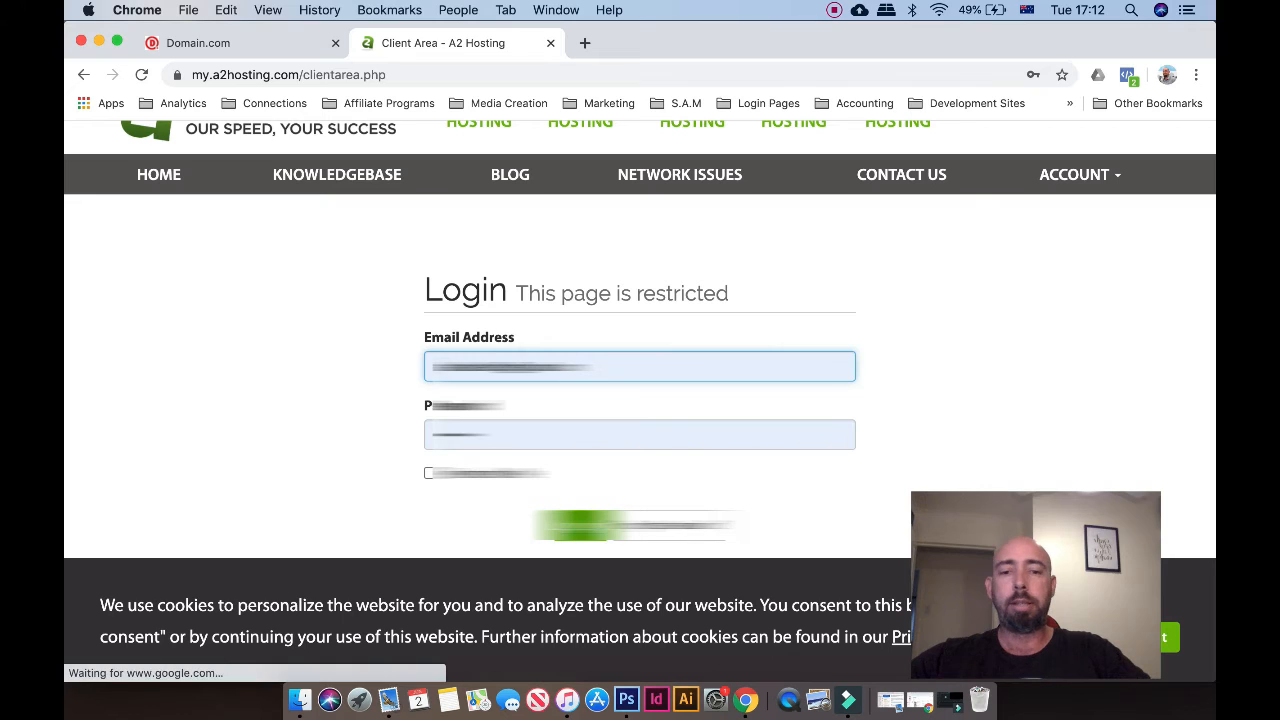
click(580, 526)
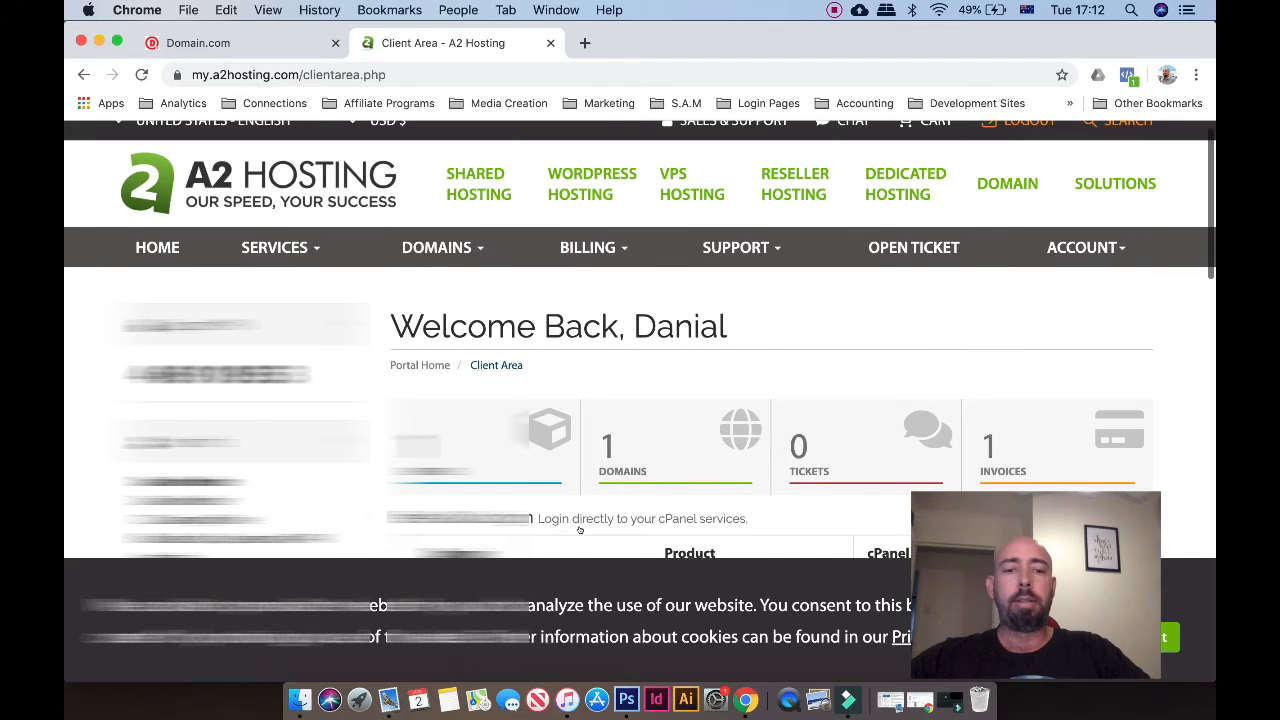
scroll(579, 530, down, 3)
scroll(674, 487, down, 1)
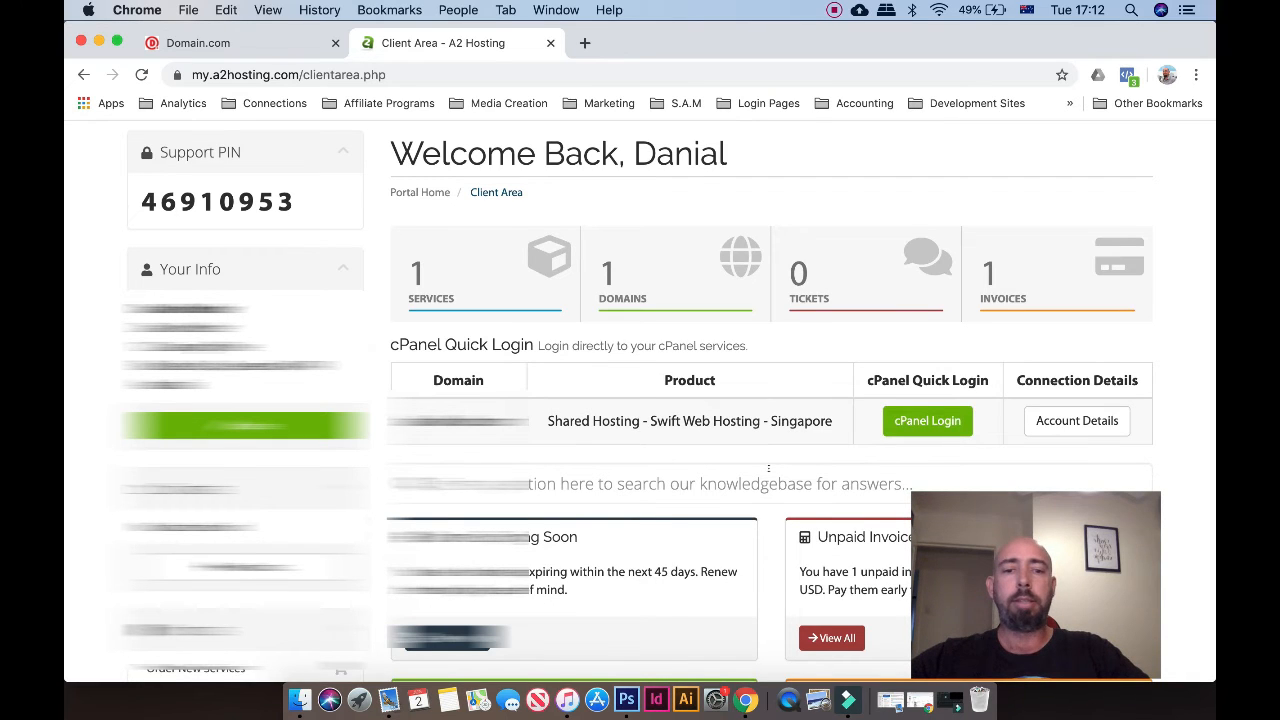
Launch cPanel from the quick login and go to Addon Domains under Domains
click(927, 421)
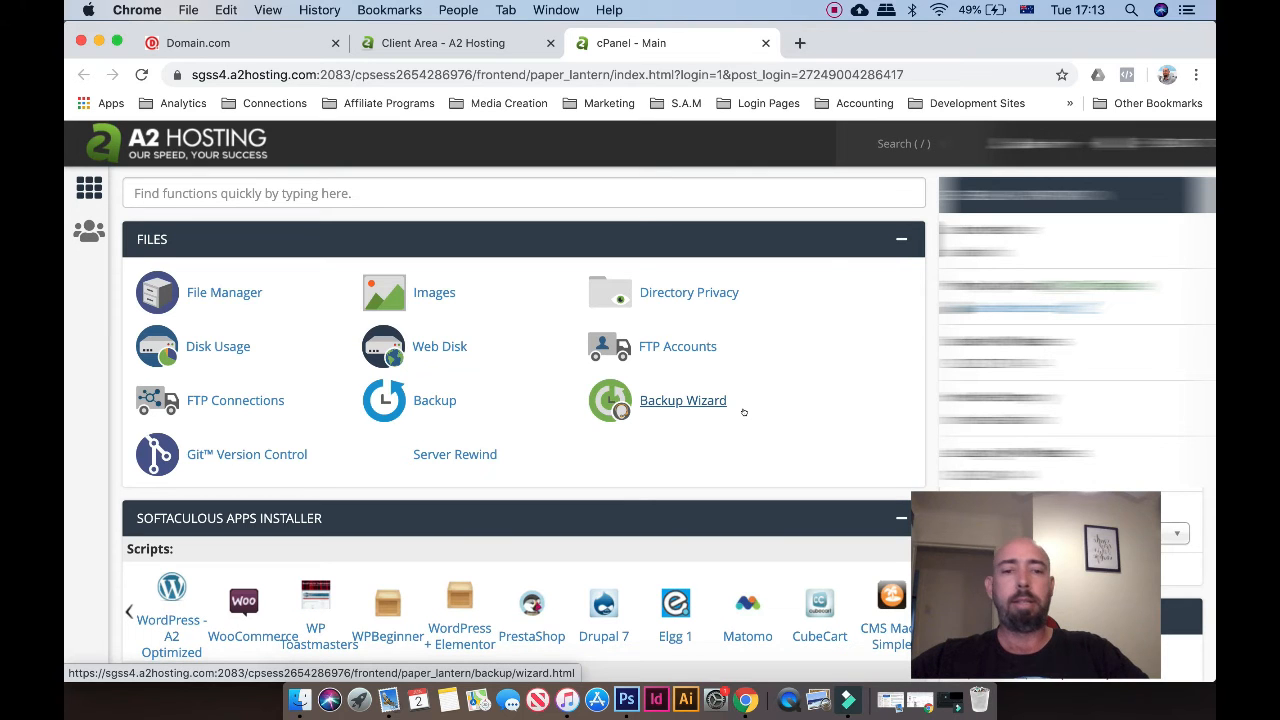
scroll(743, 412, down, 3)
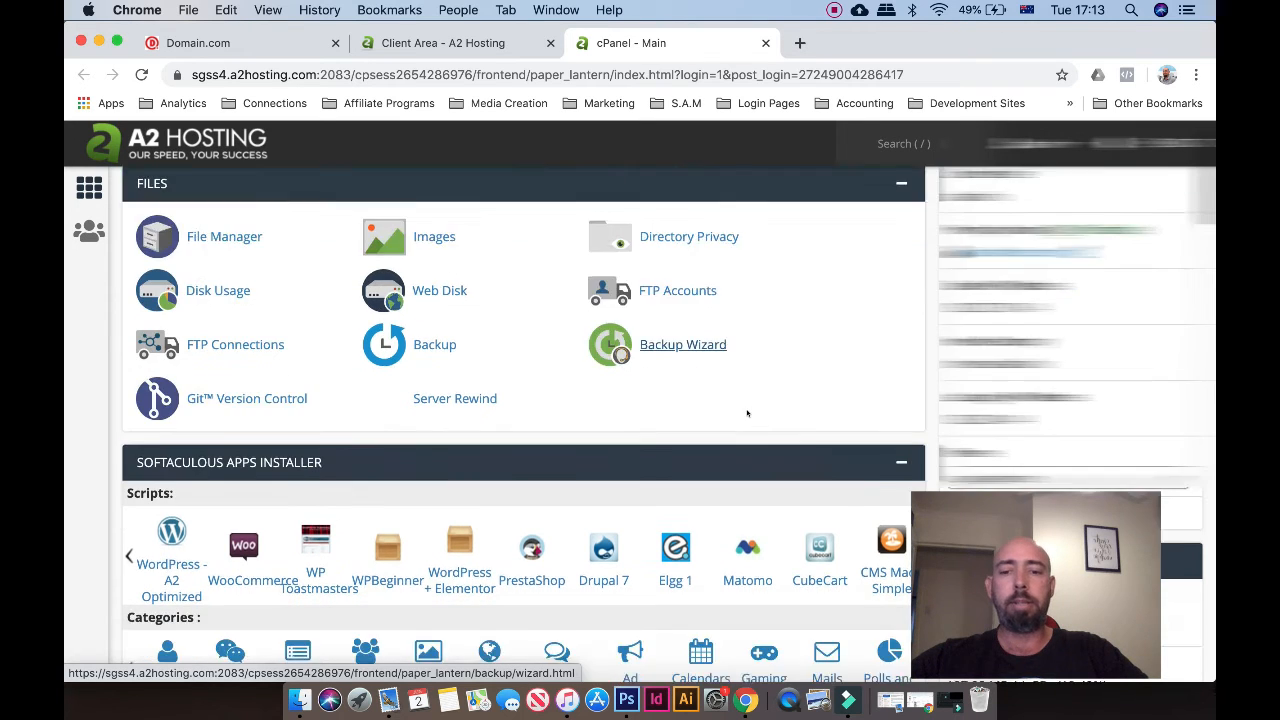
scroll(747, 413, down, 8)
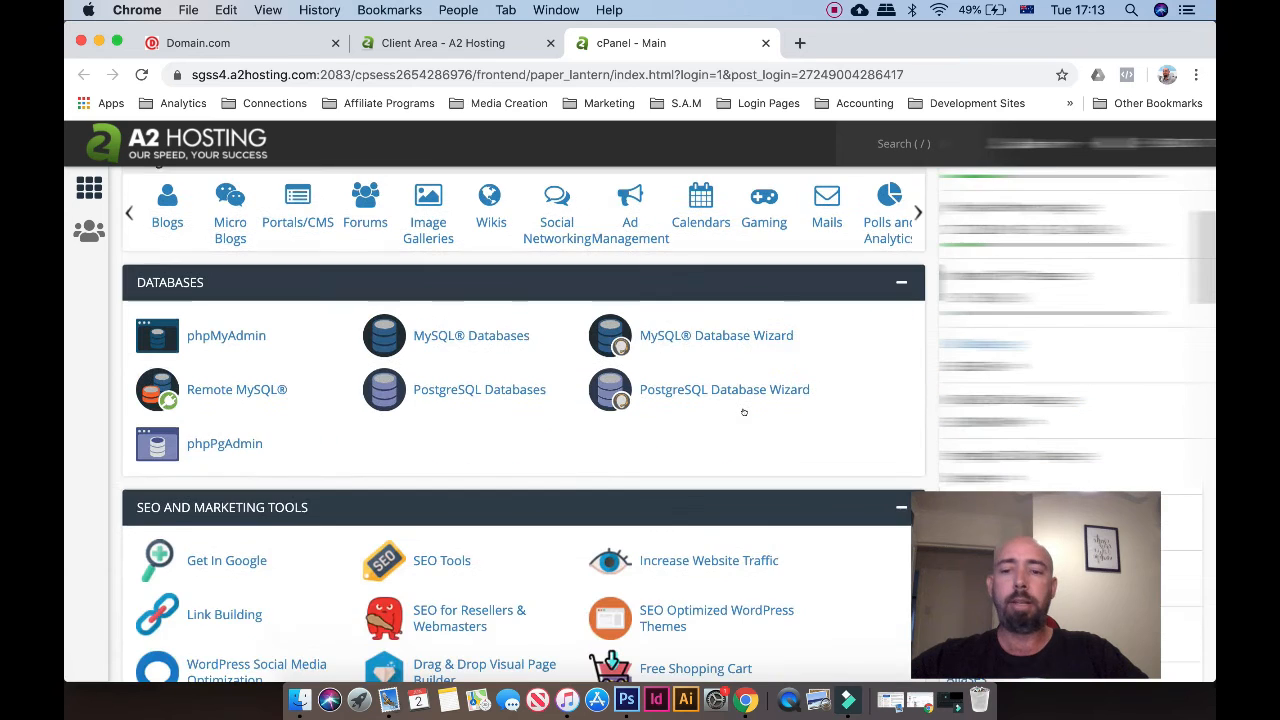
scroll(743, 411, down, 3)
scroll(743, 412, down, 8)
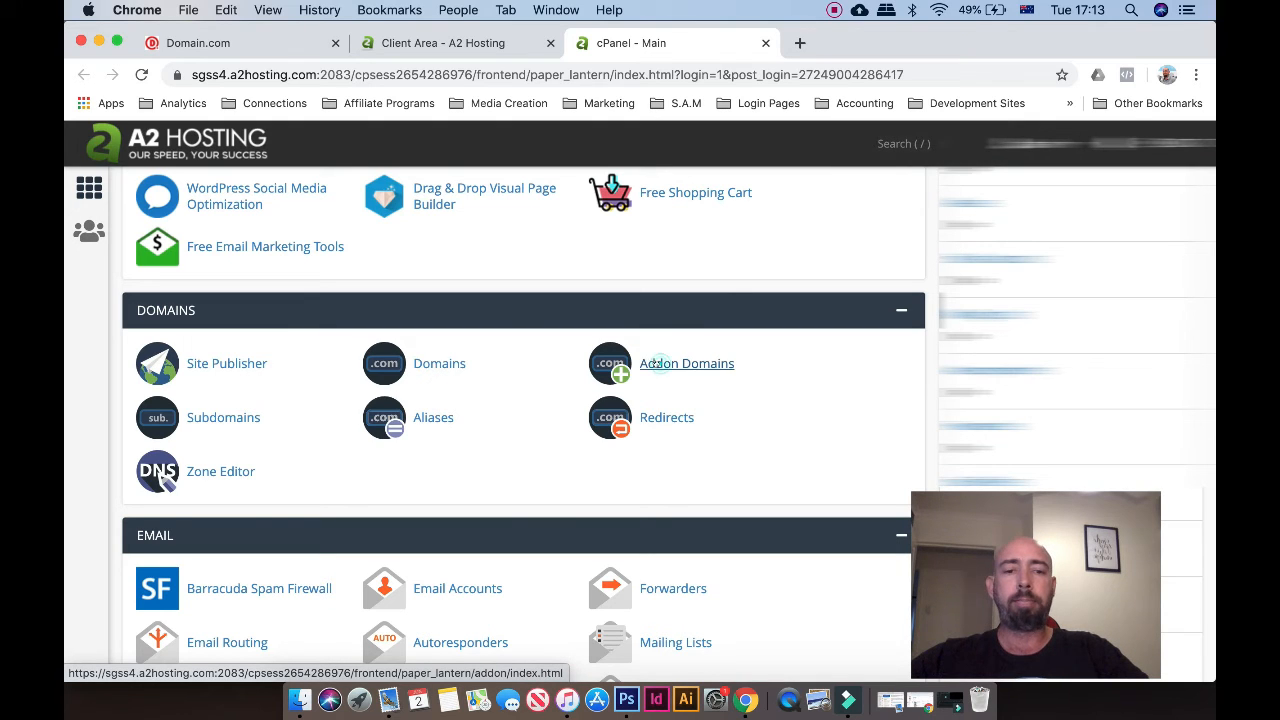
click(655, 364)
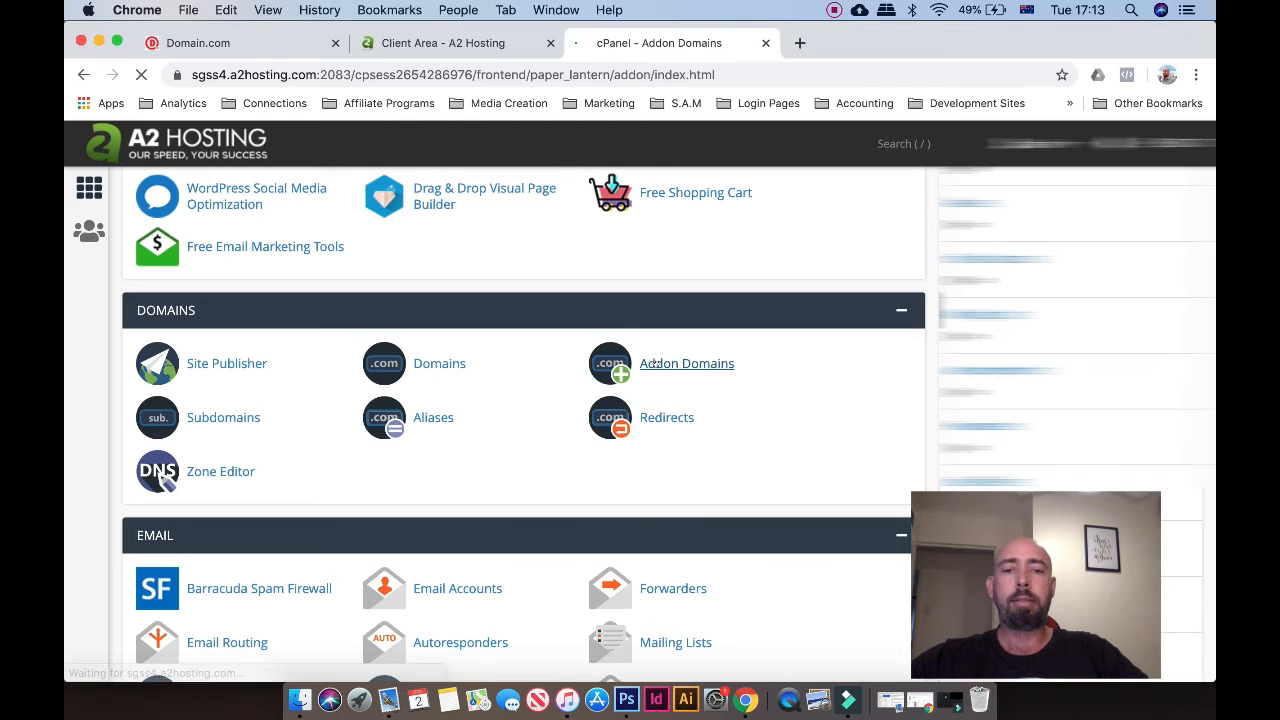
click(194, 394)
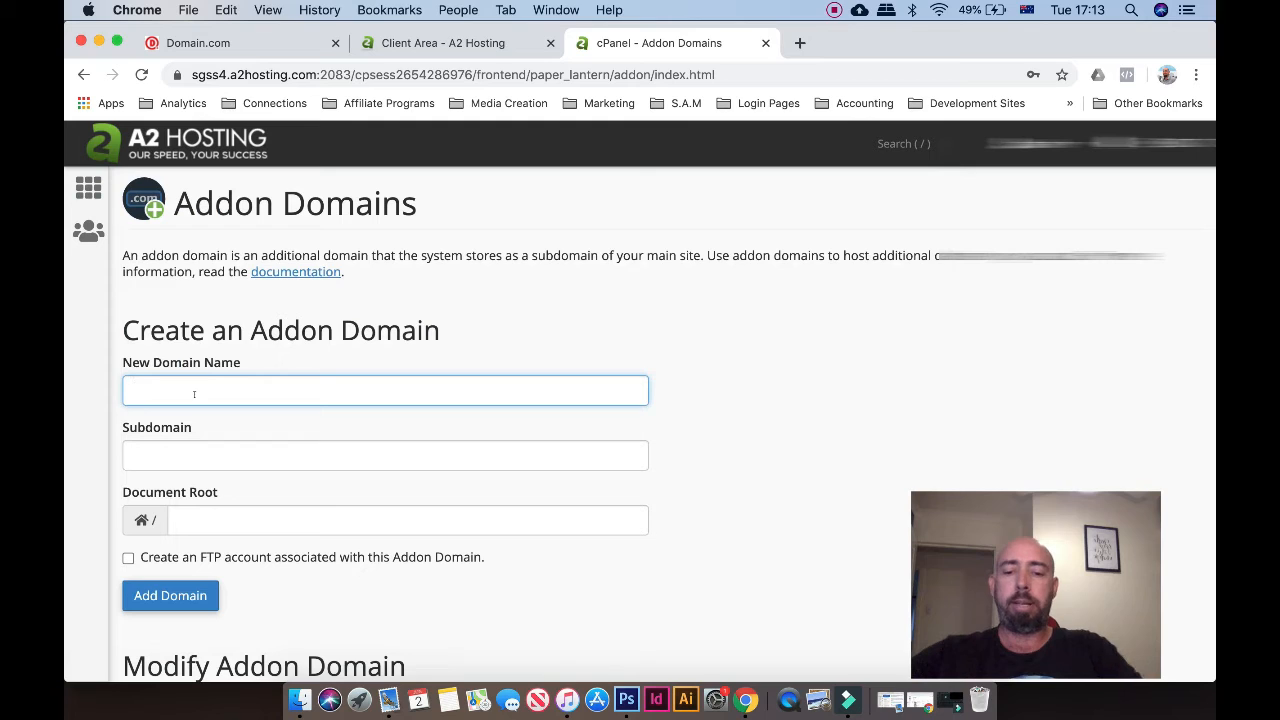
text(www)
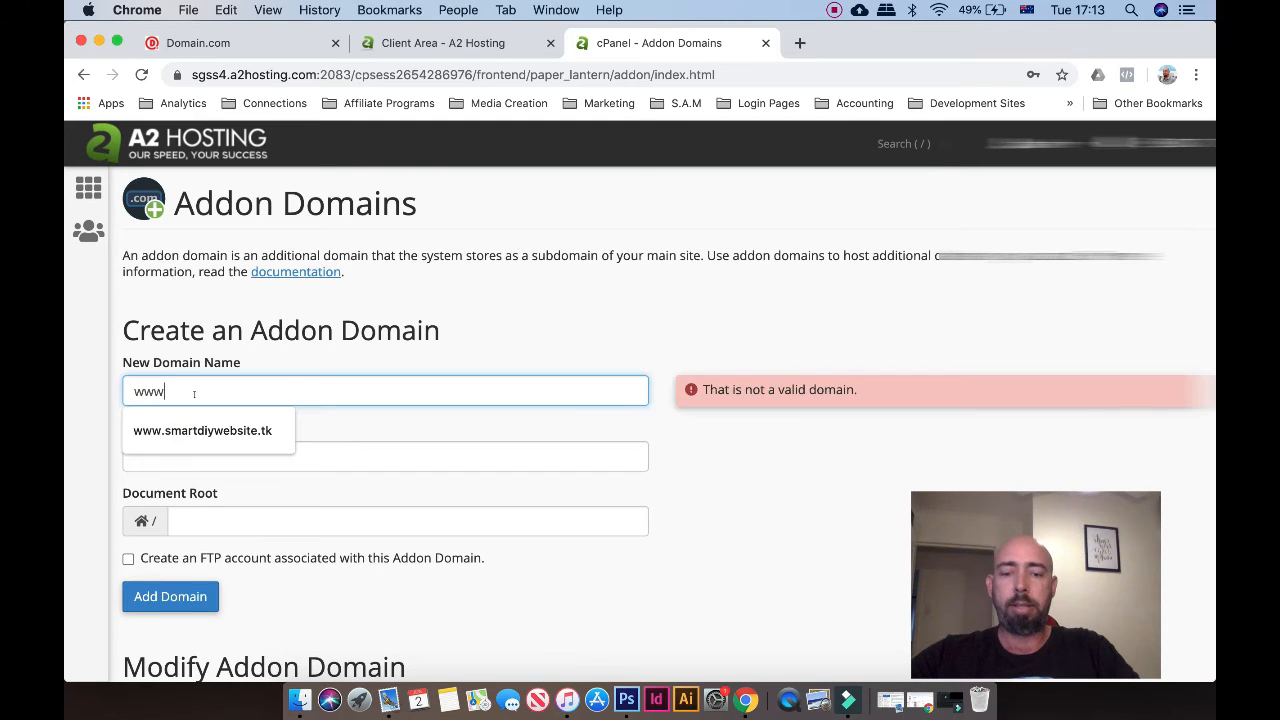
text(.smartdiywebsite.tk)
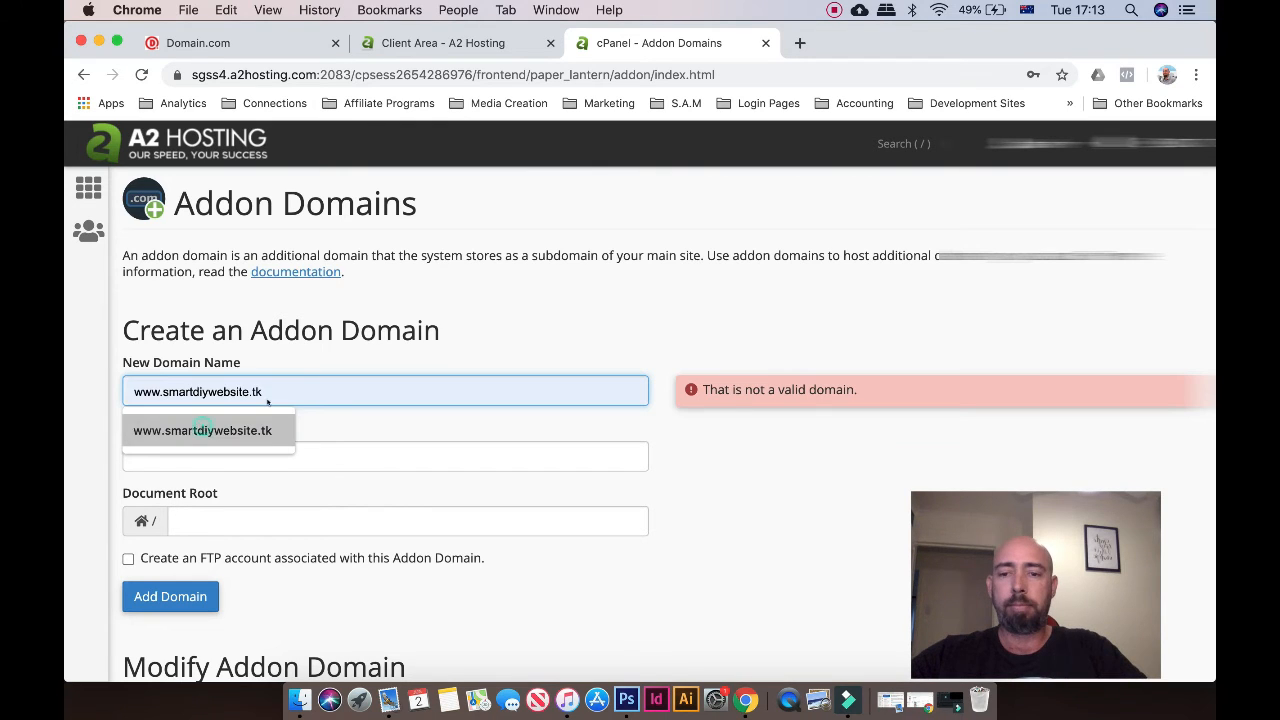
click(201, 430)
key(BackSpace)
key(BackSpace)
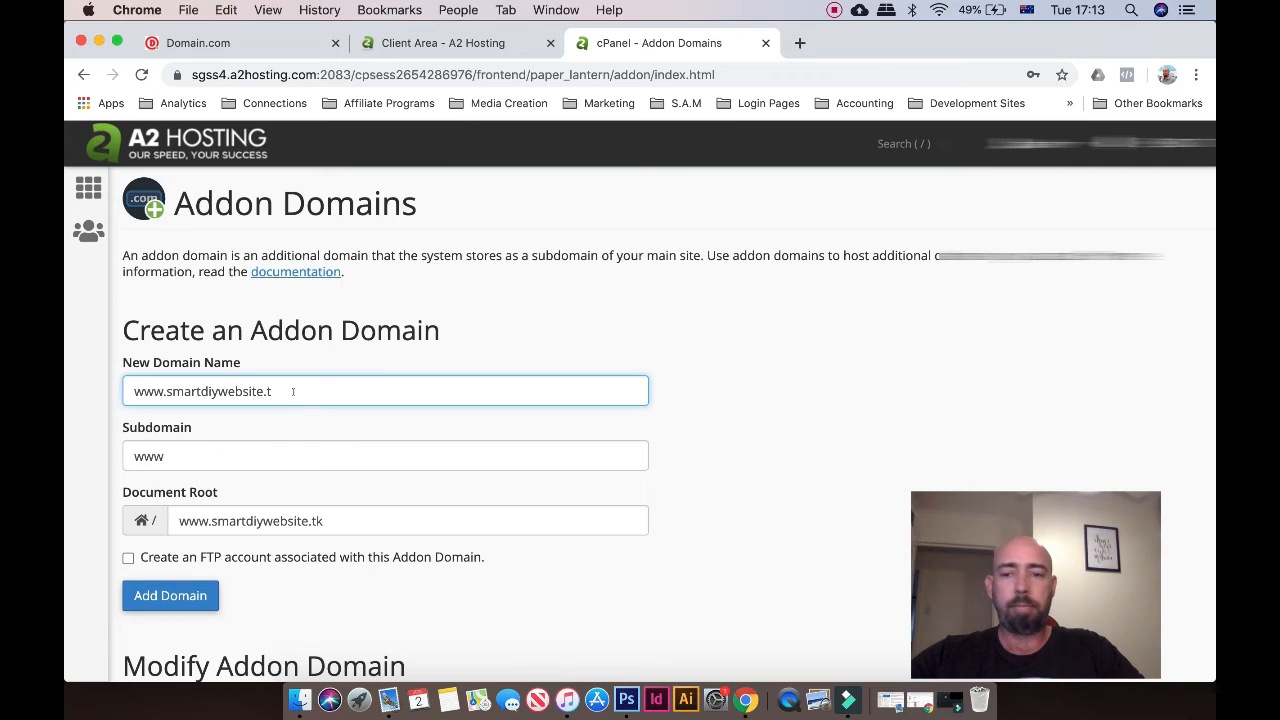
text(com)
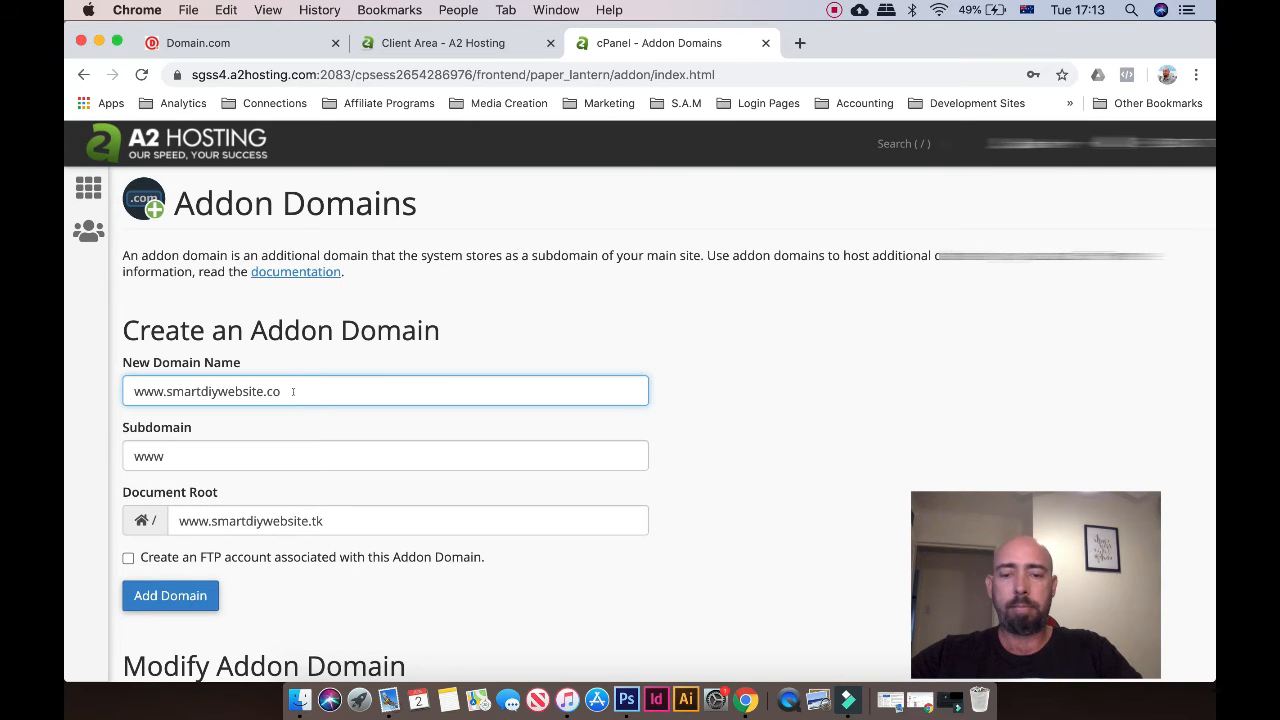
click(333, 518)
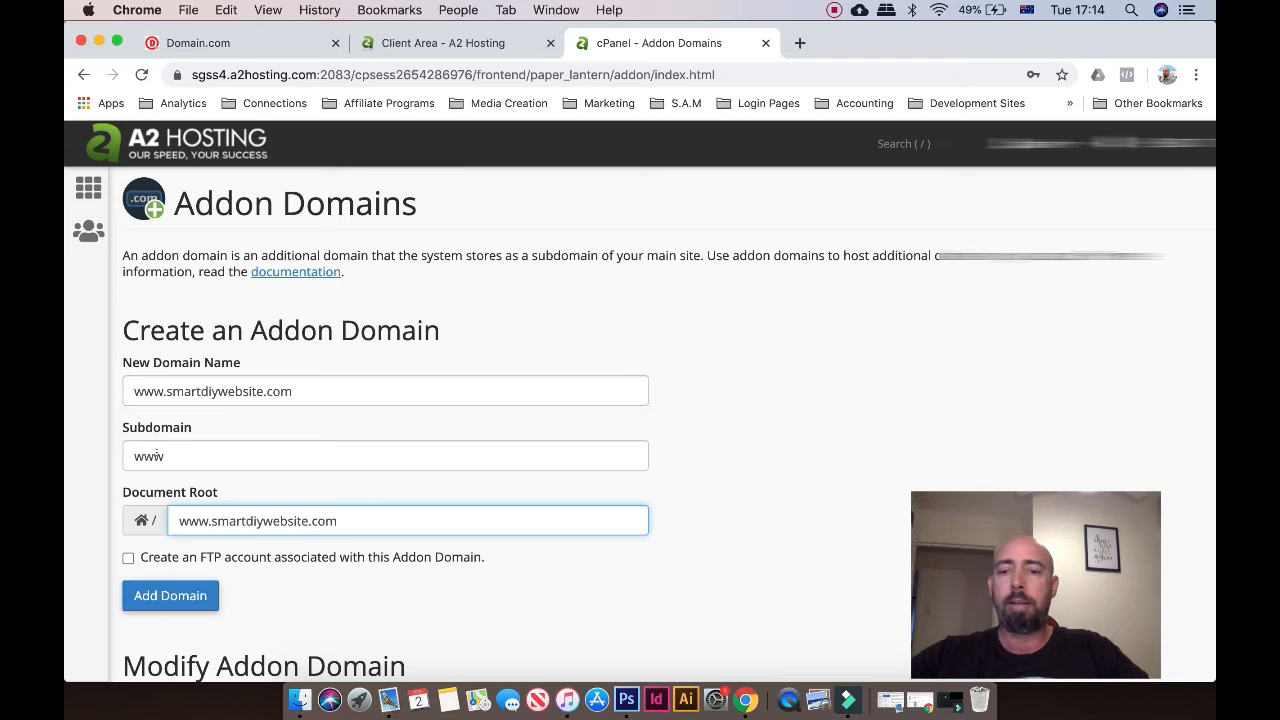
Set the subdomain to smartdiywebsite and add the domain
drag(179, 457, 116, 453)
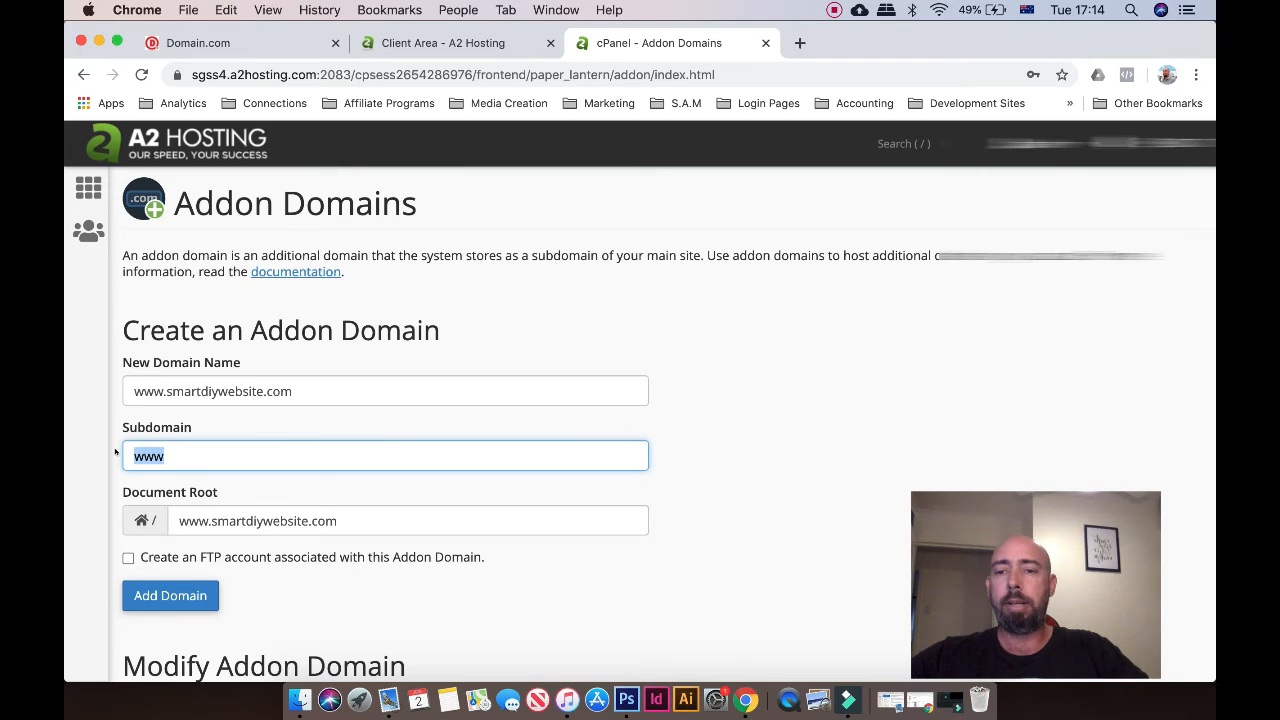
text(smartdiywebsite)
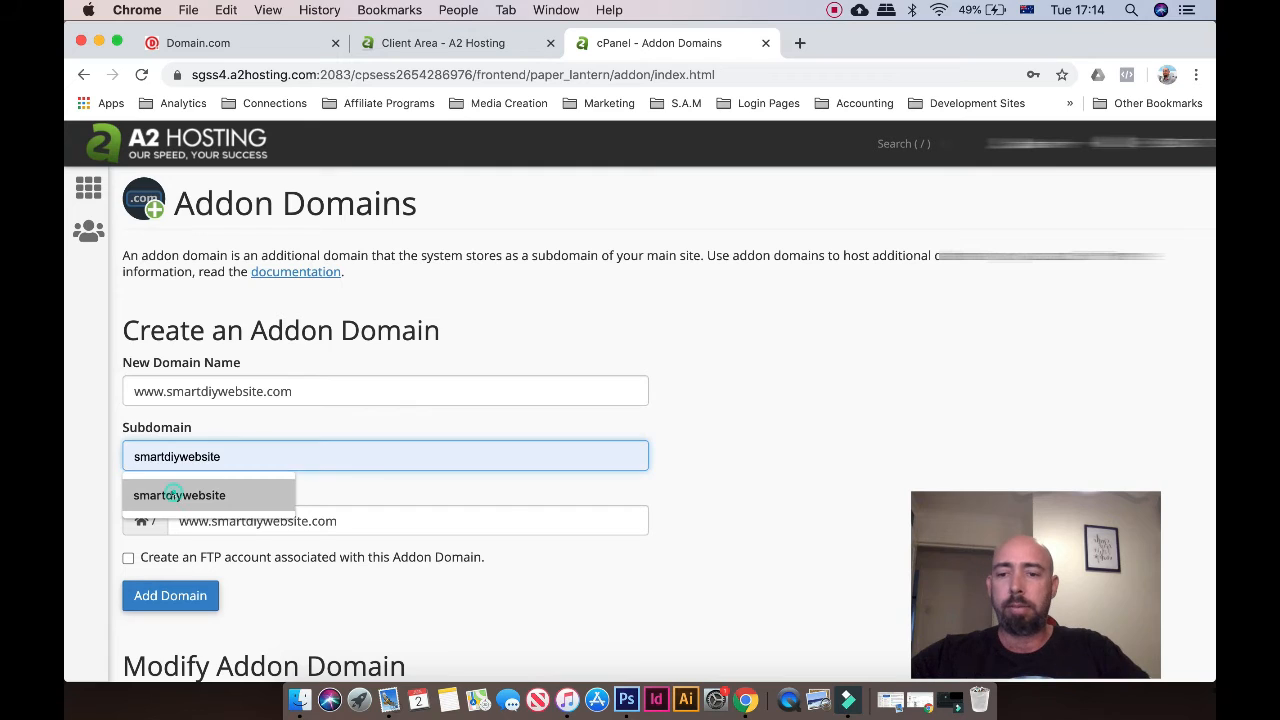
click(172, 494)
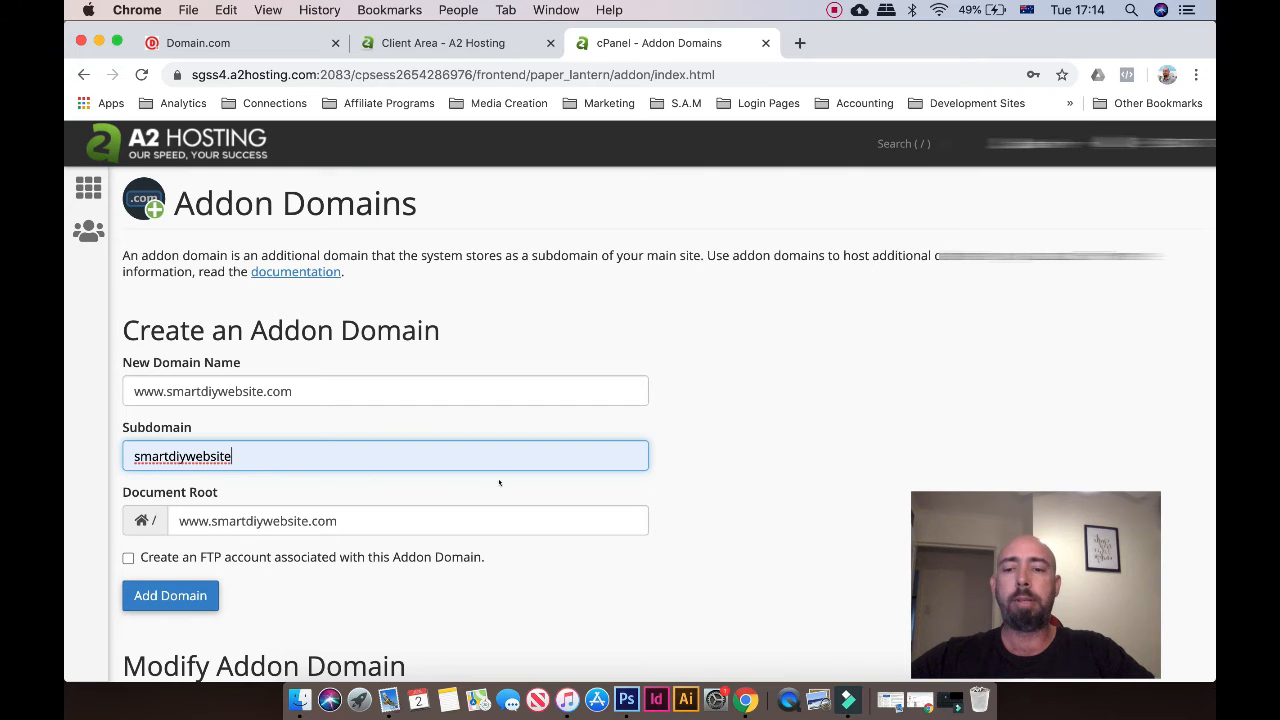
scroll(499, 483, down, 2)
scroll(499, 483, down, 6)
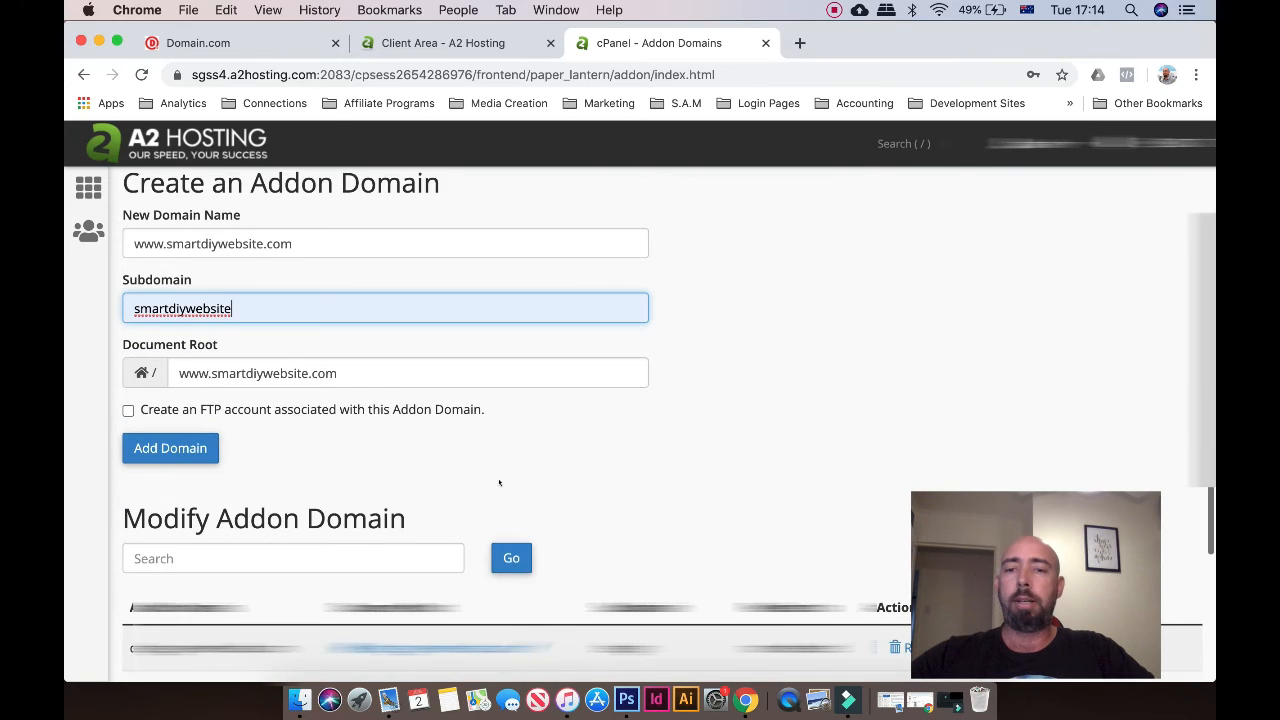
scroll(500, 480, up, 6)
click(165, 521)
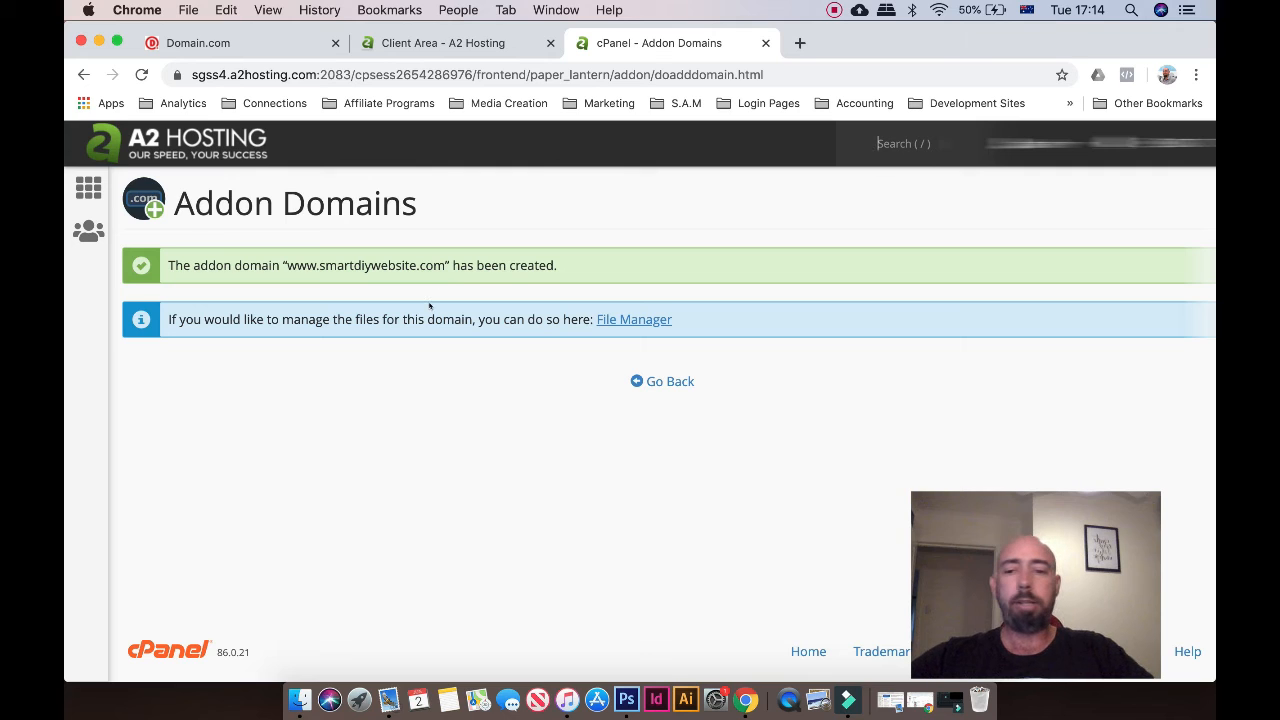
Leave the Addon Domains page for the cPanel home page and scroll to the Email section
click(662, 381)
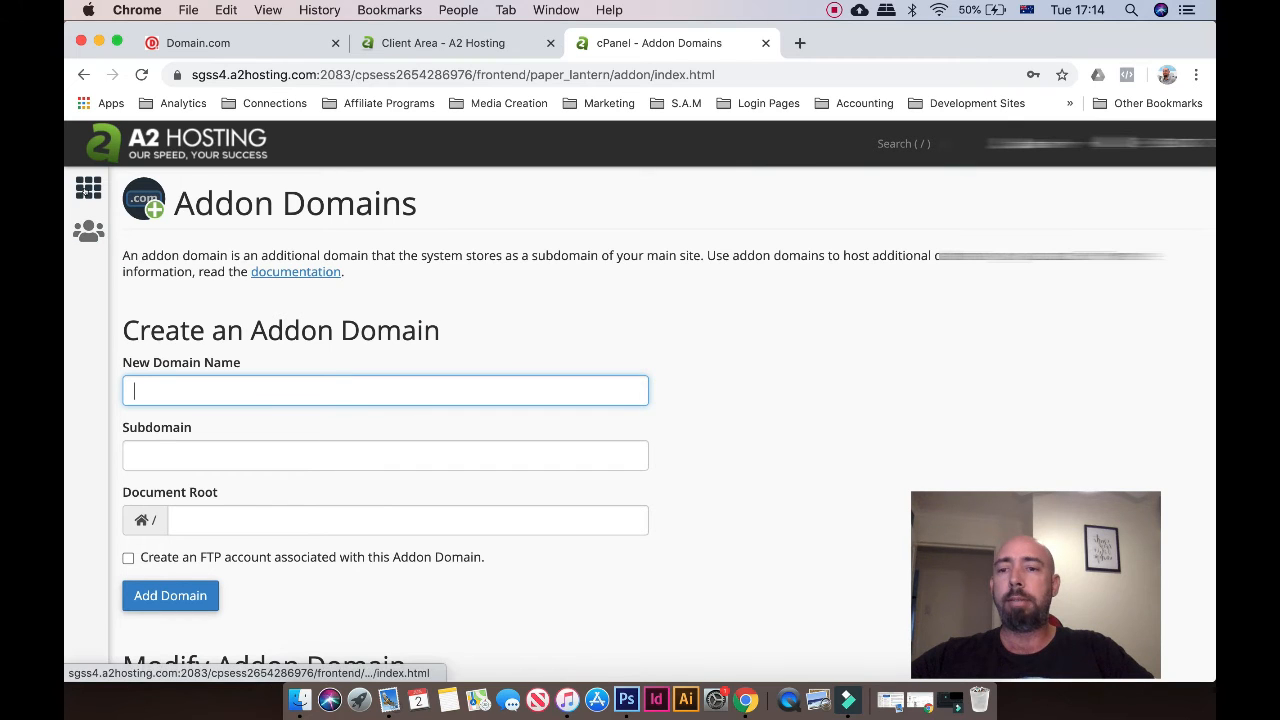
click(88, 189)
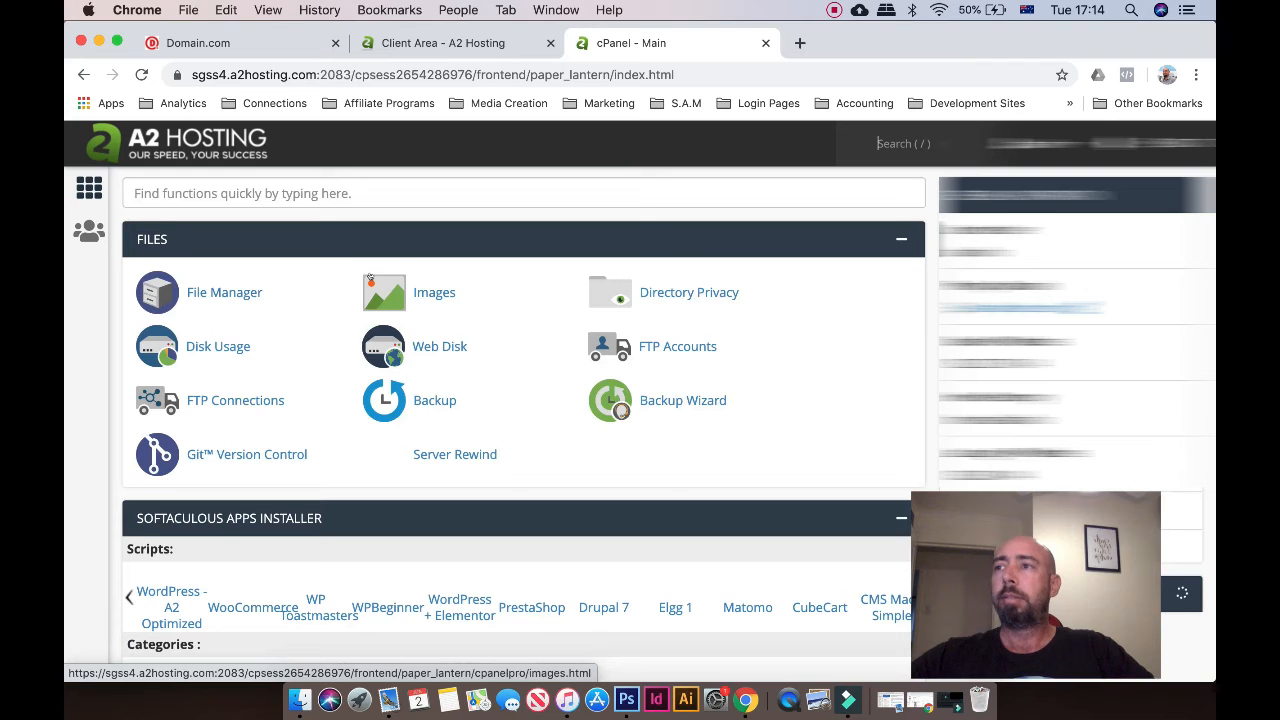
scroll(370, 280, down, 1)
scroll(372, 278, down, 7)
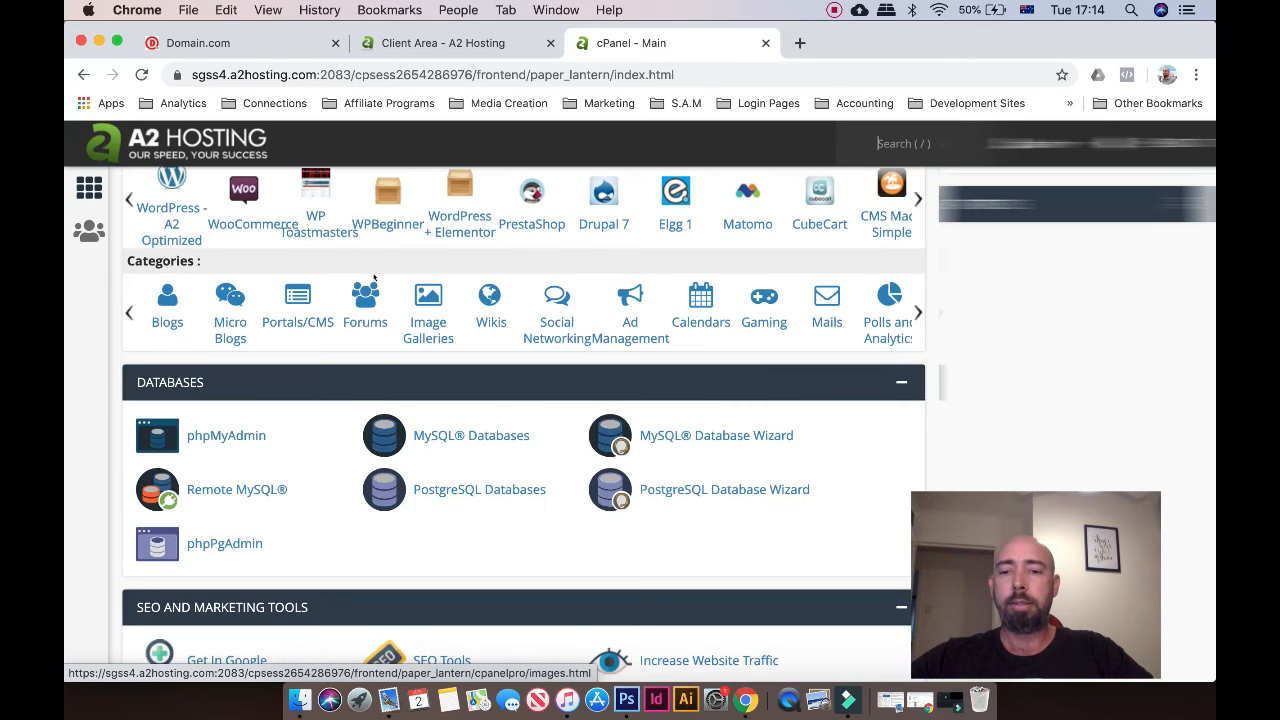
scroll(374, 278, down, 7)
scroll(374, 278, down, 7)
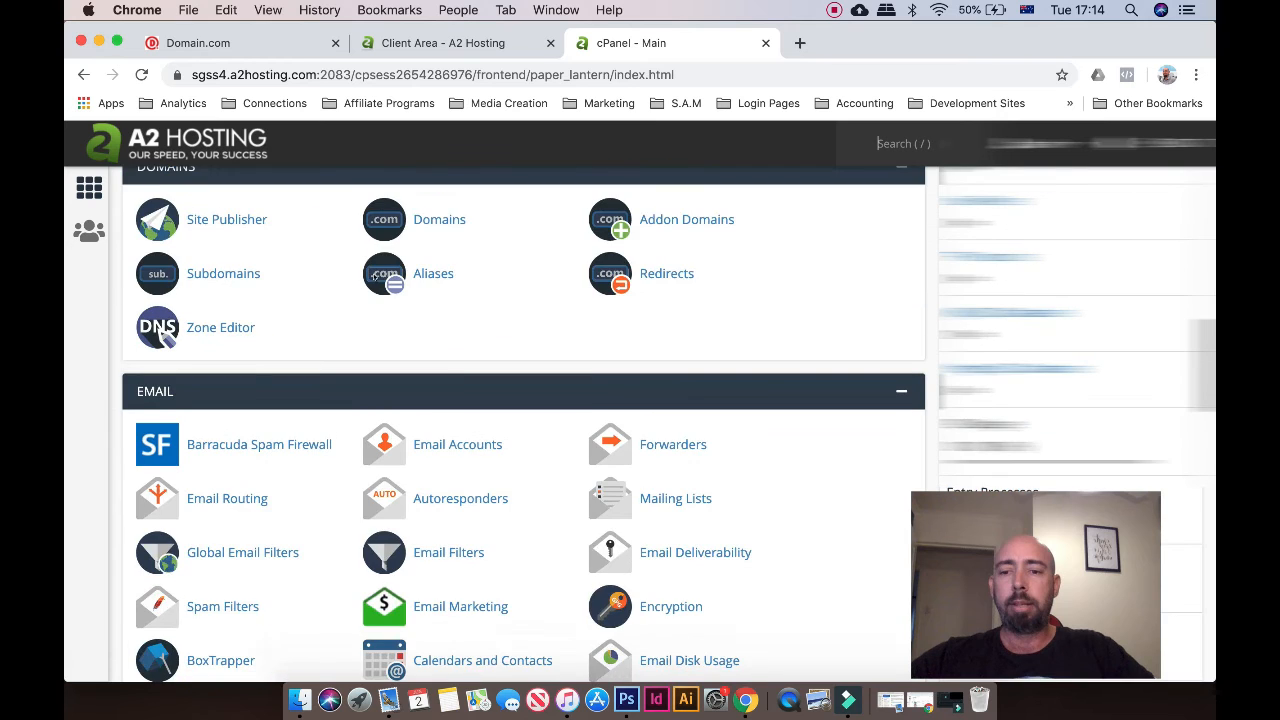
scroll(373, 276, down, 2)
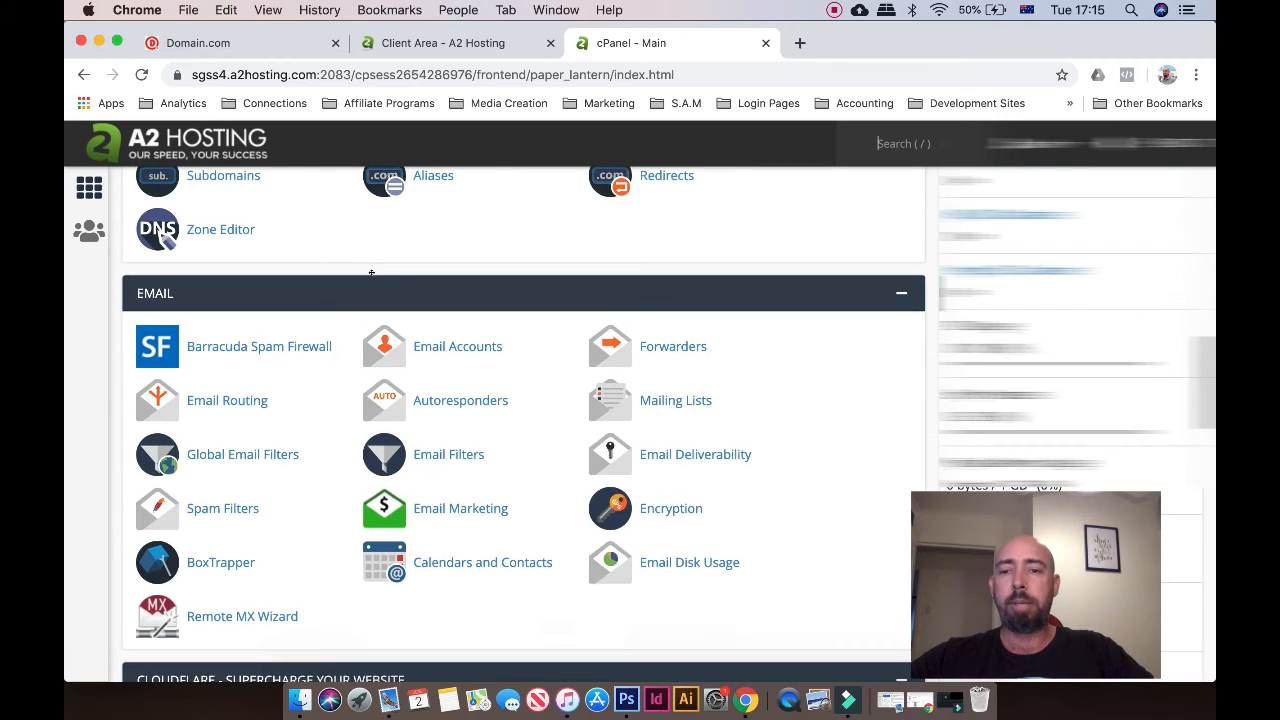
Start a new email account under Email Accounts with smartdiywebsite.com as its domain
click(449, 346)
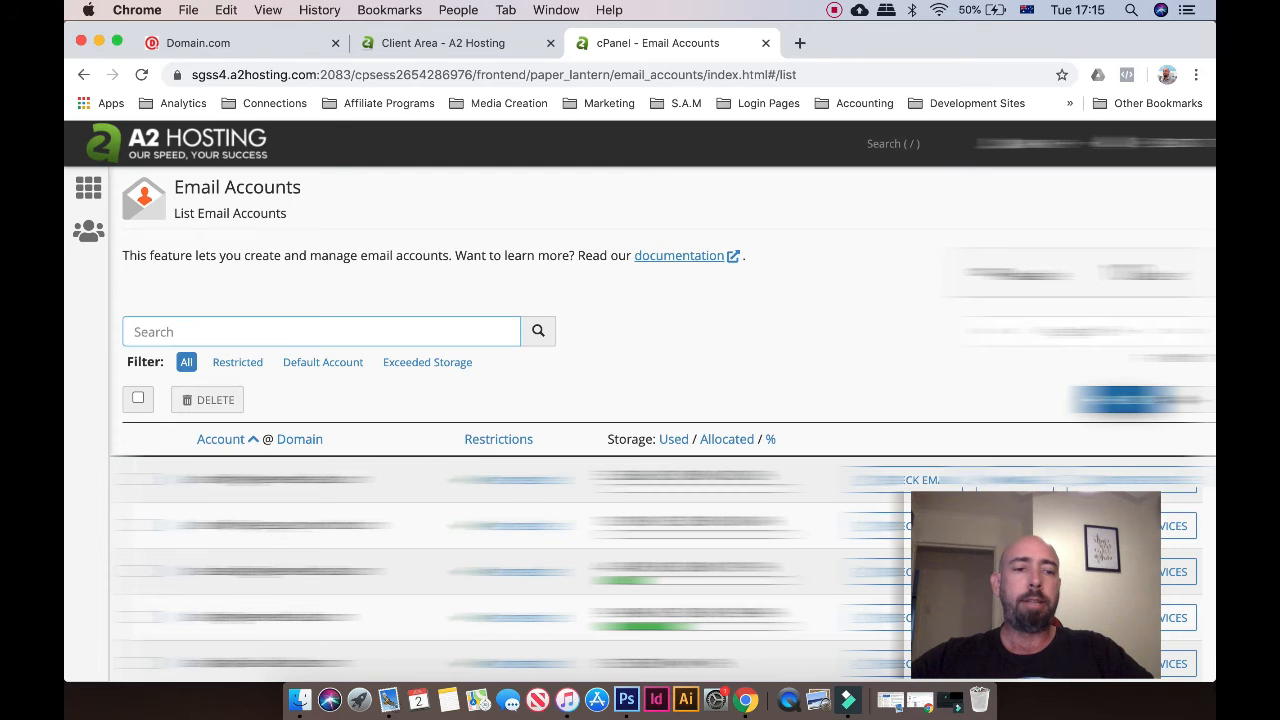
click(1129, 400)
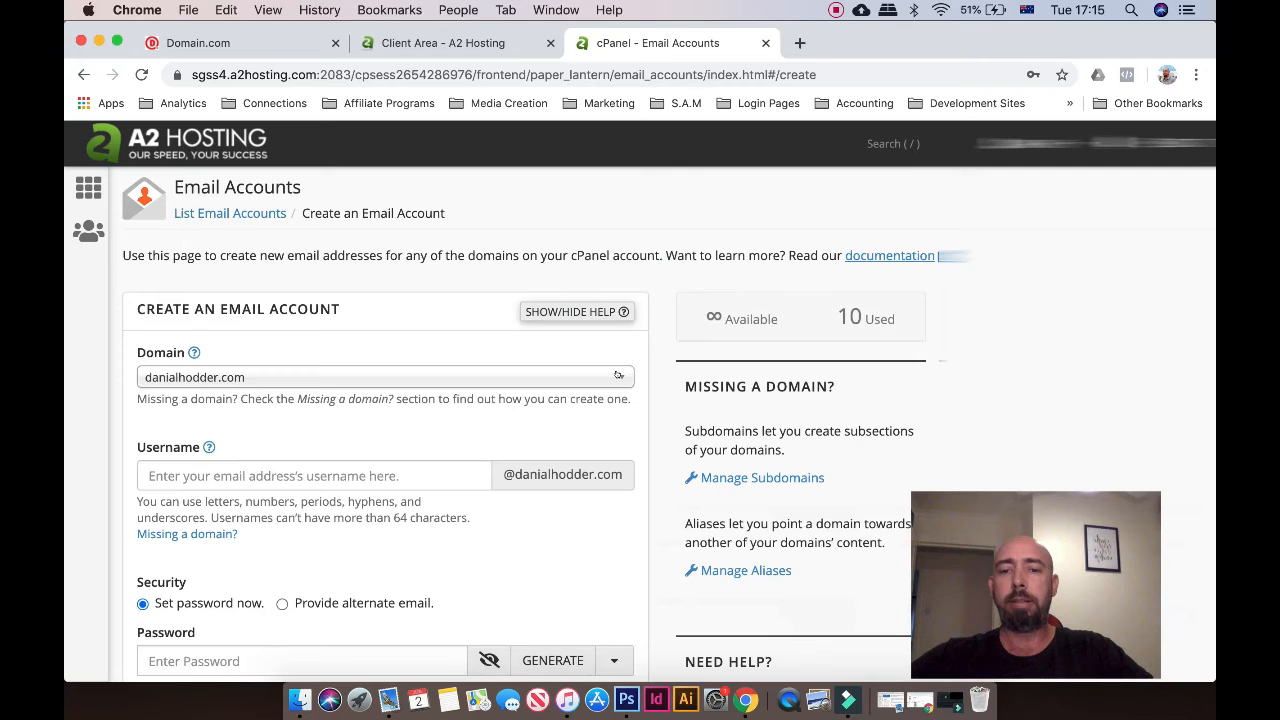
click(619, 375)
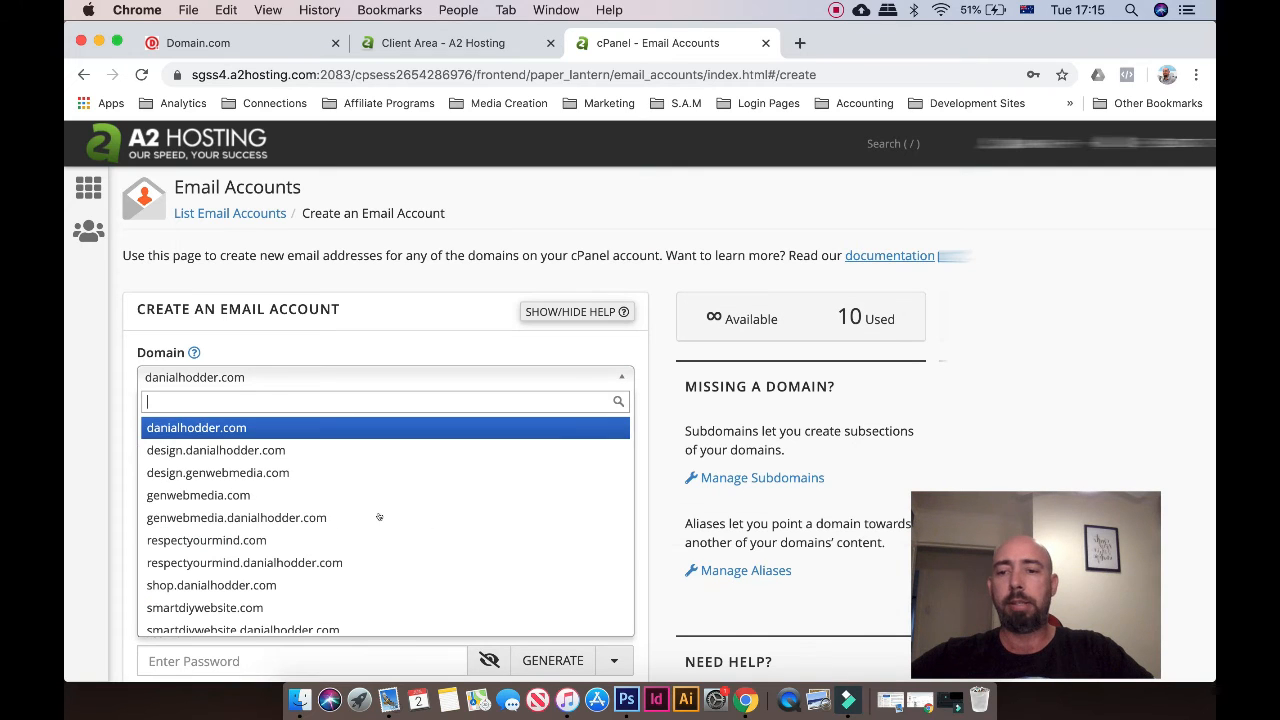
scroll(318, 588, down, 1)
click(318, 596)
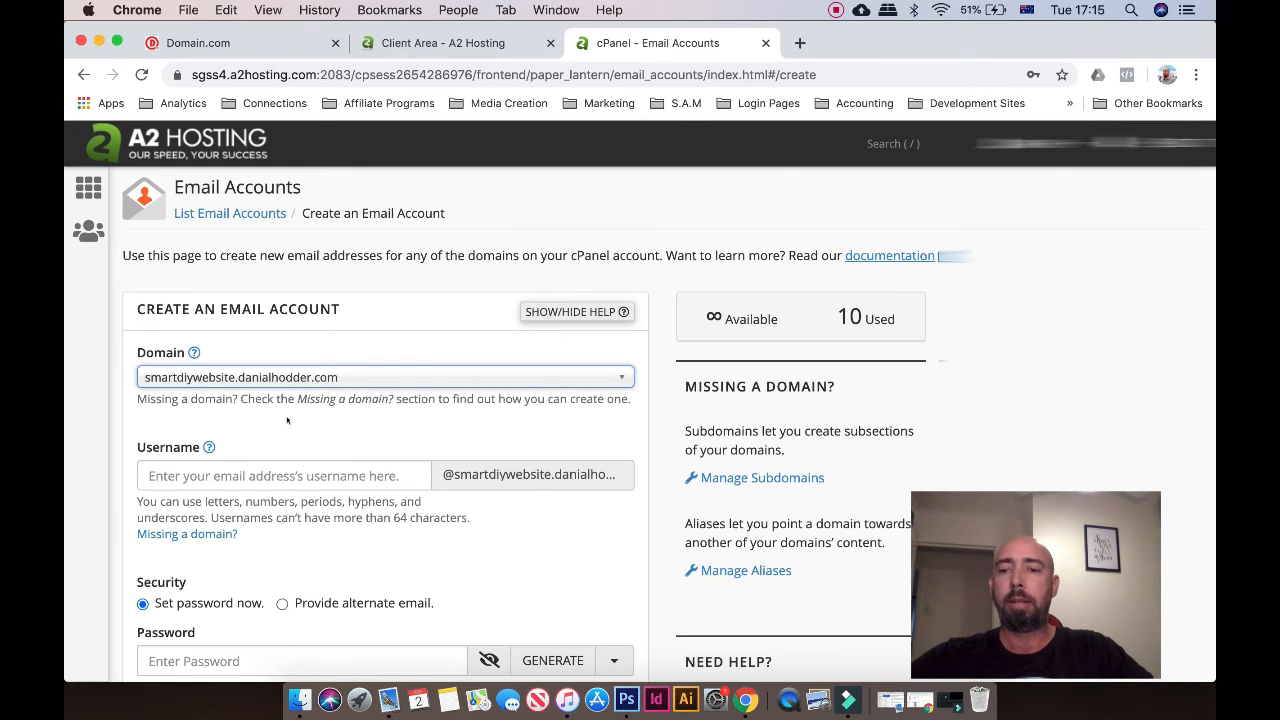
click(620, 376)
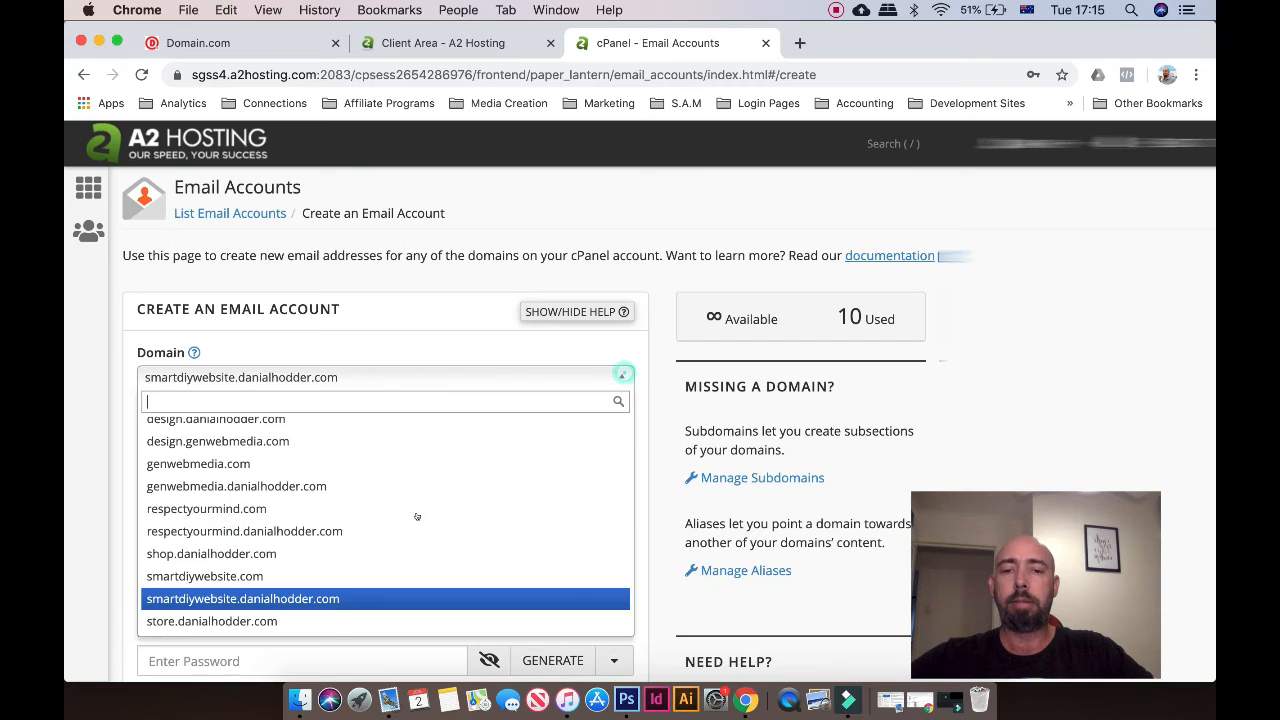
scroll(398, 566, down, 1)
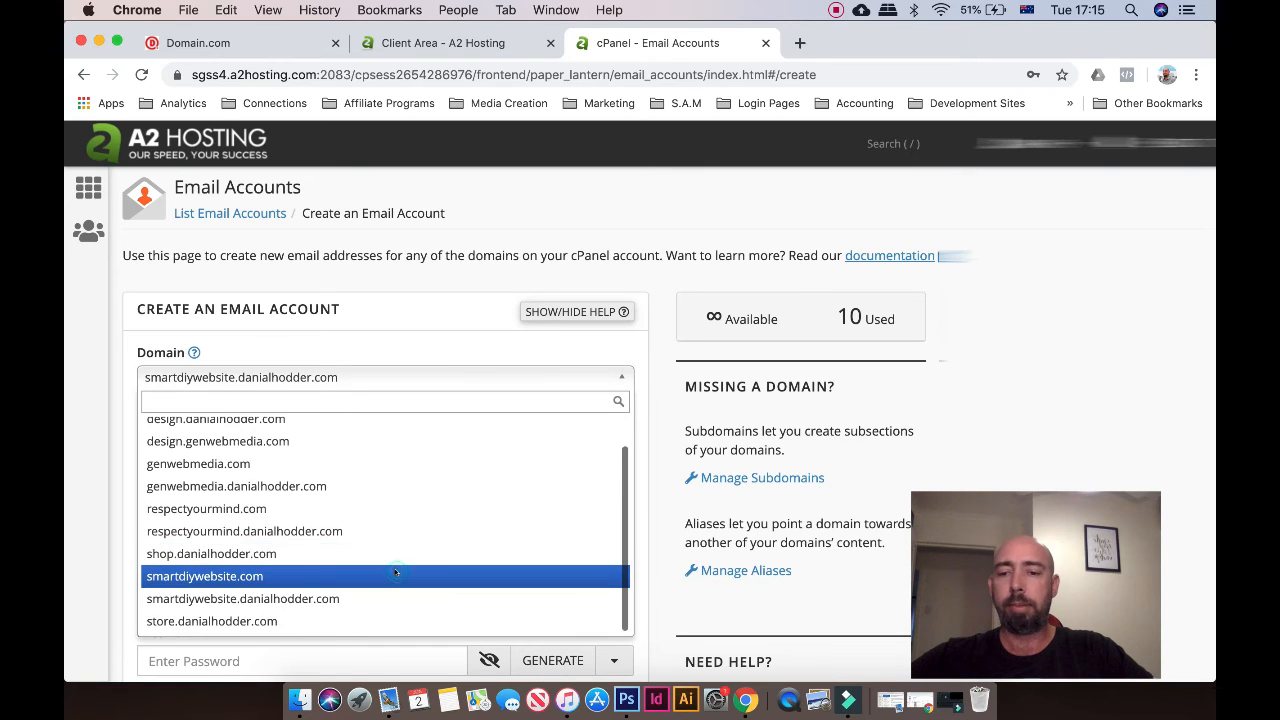
click(398, 566)
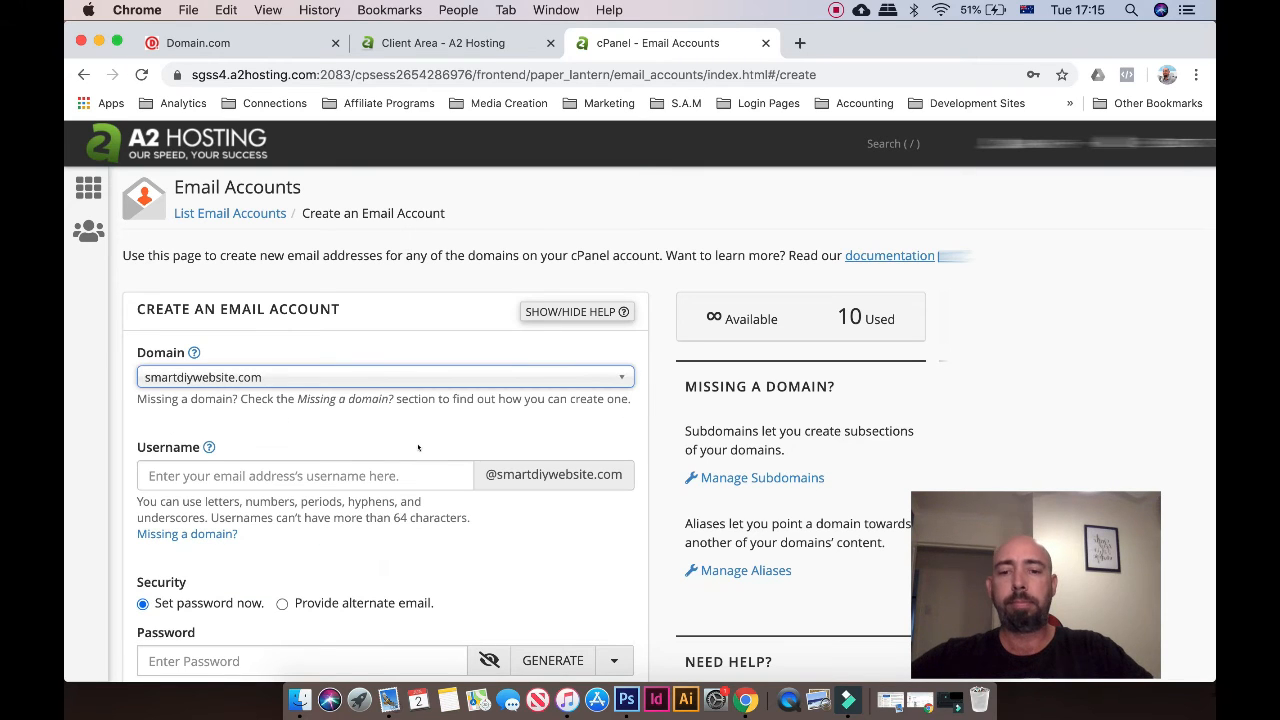
click(275, 481)
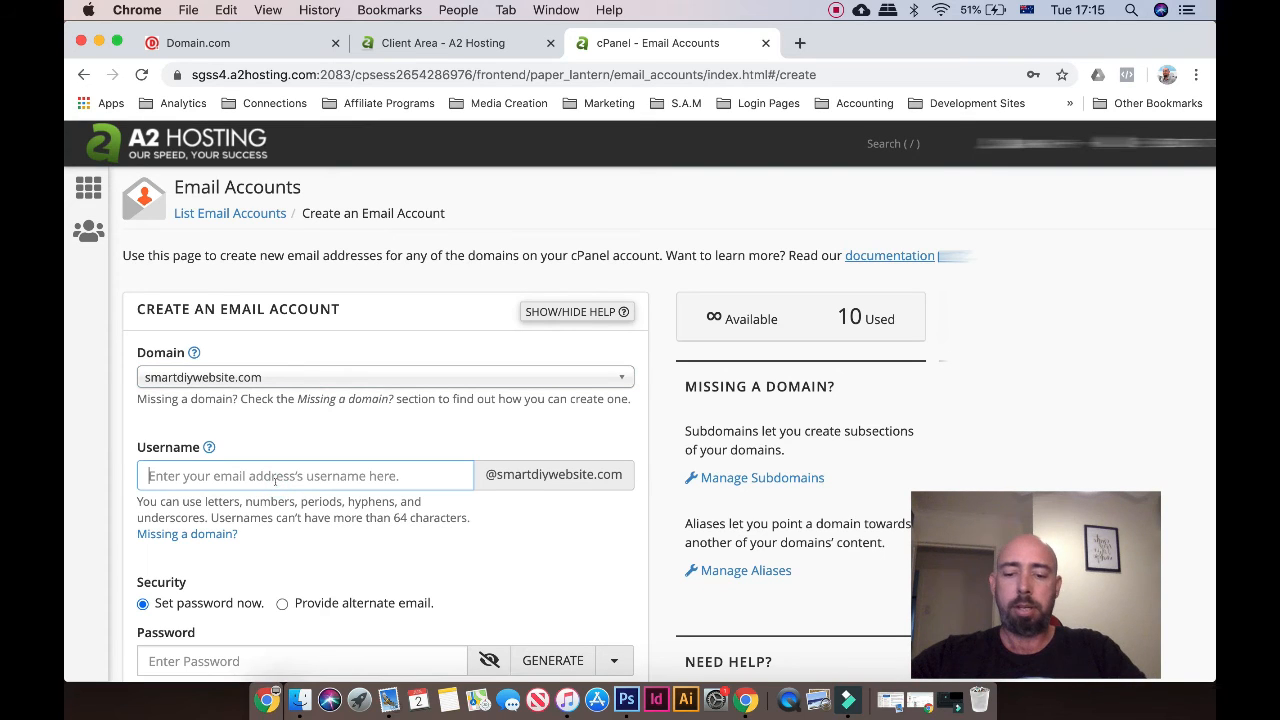
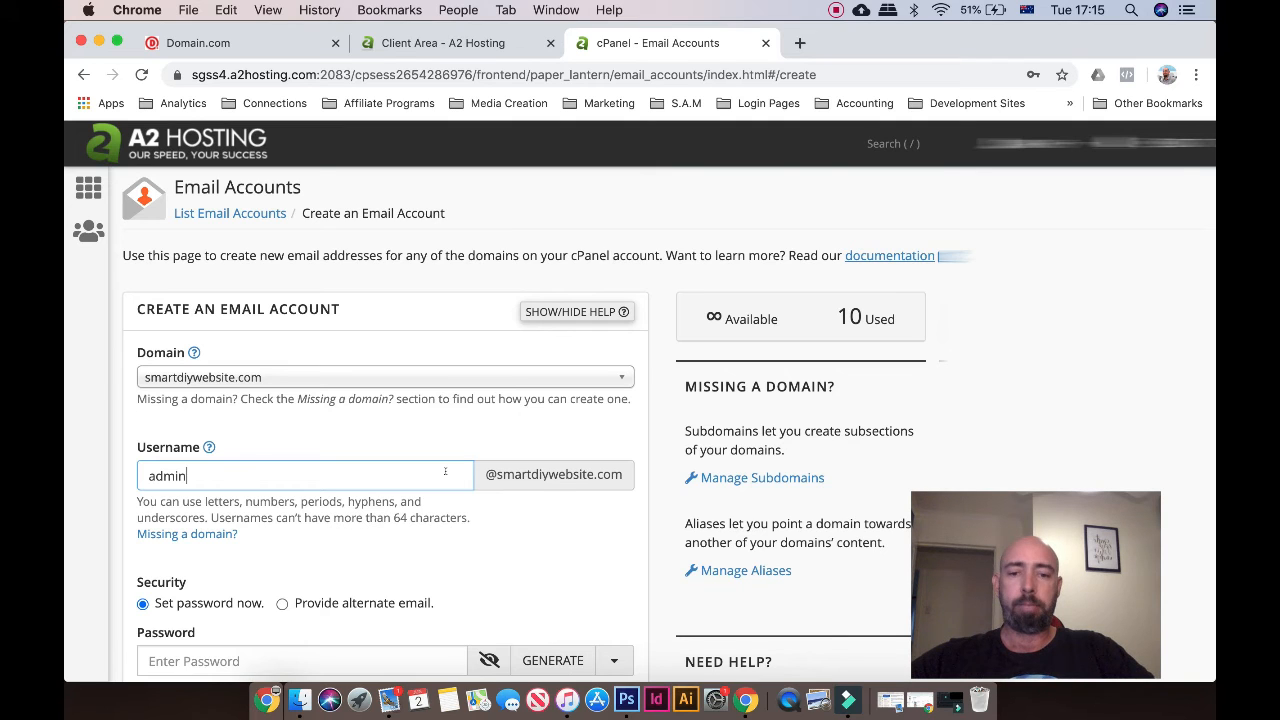
scroll(445, 471, down, 3)
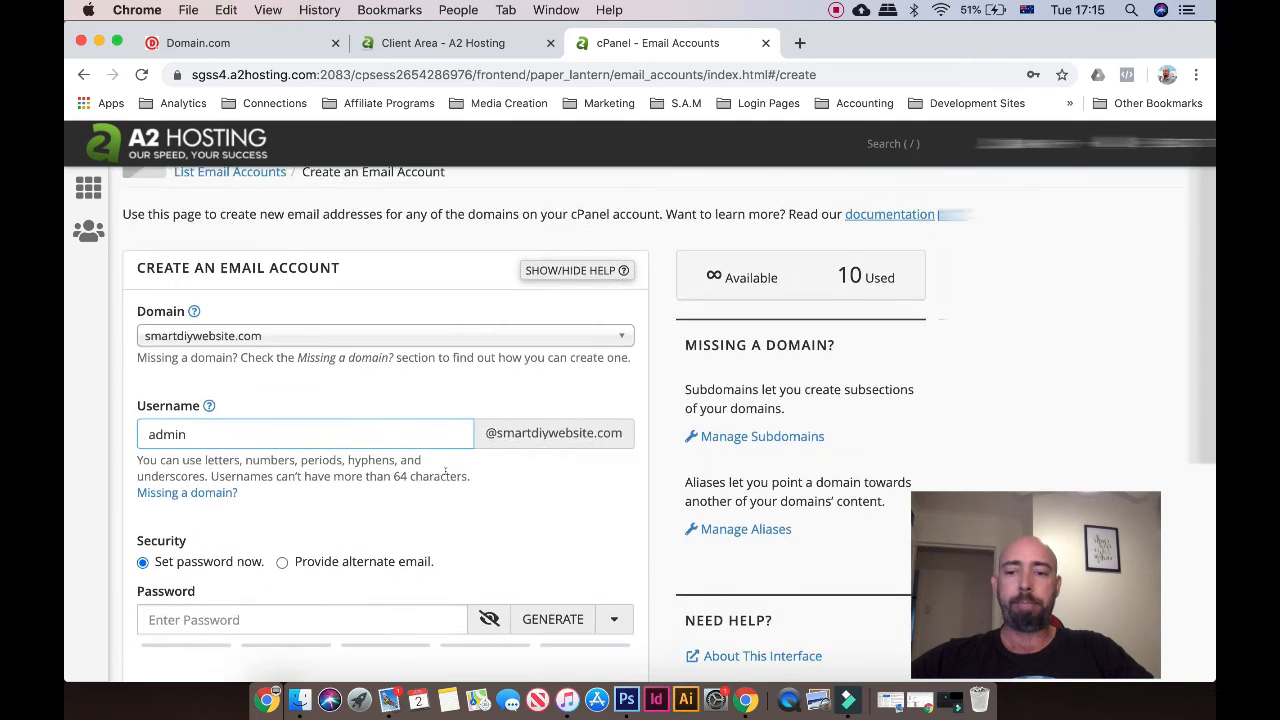
scroll(325, 494, down, 3)
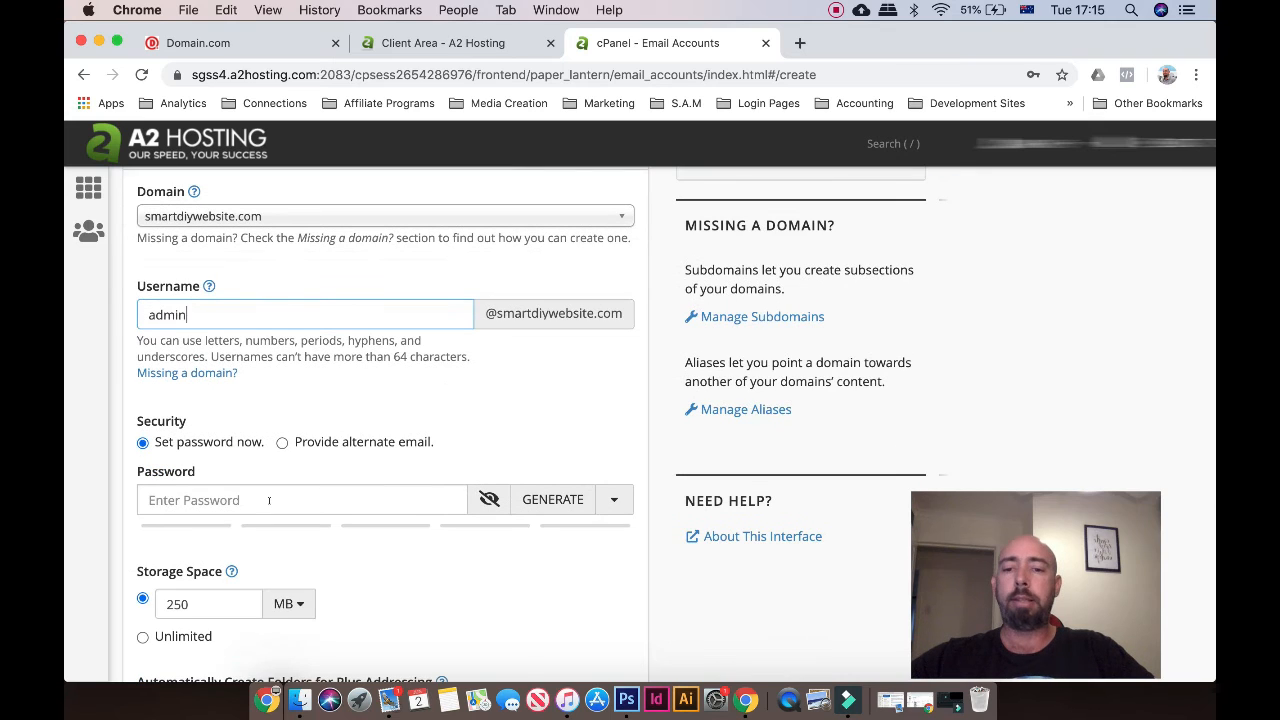
click(204, 498)
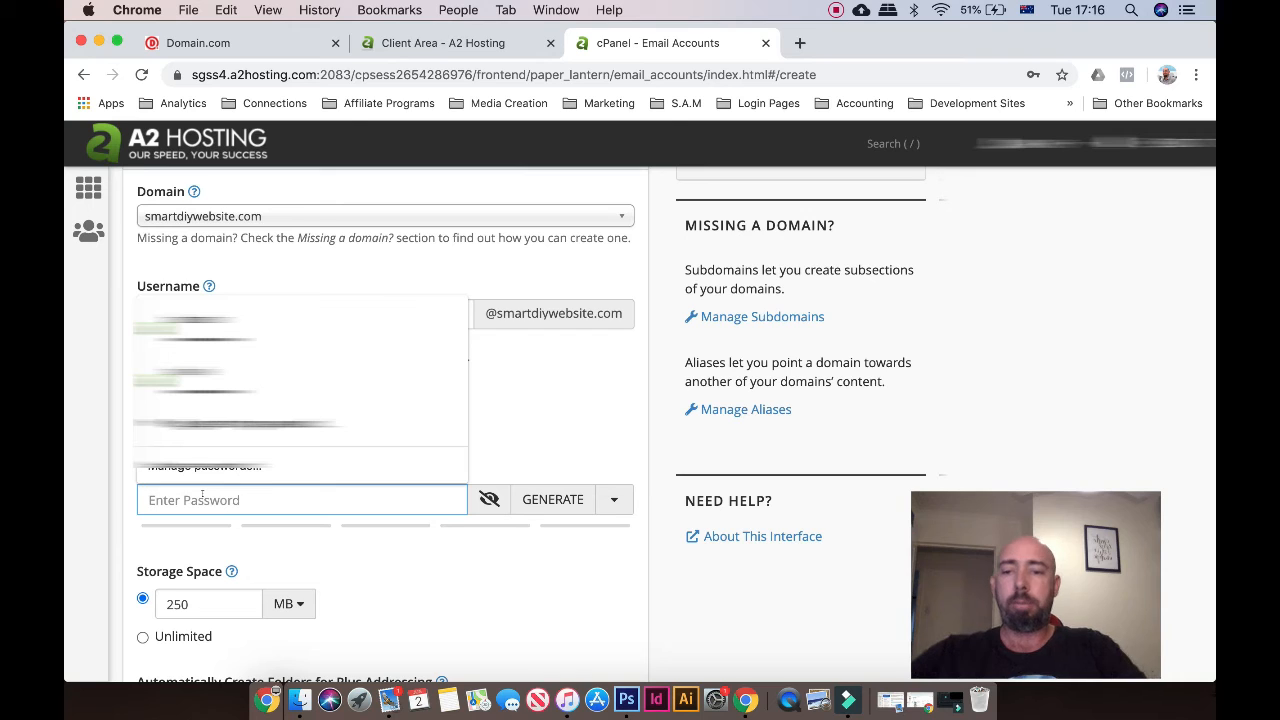
text(••••••)
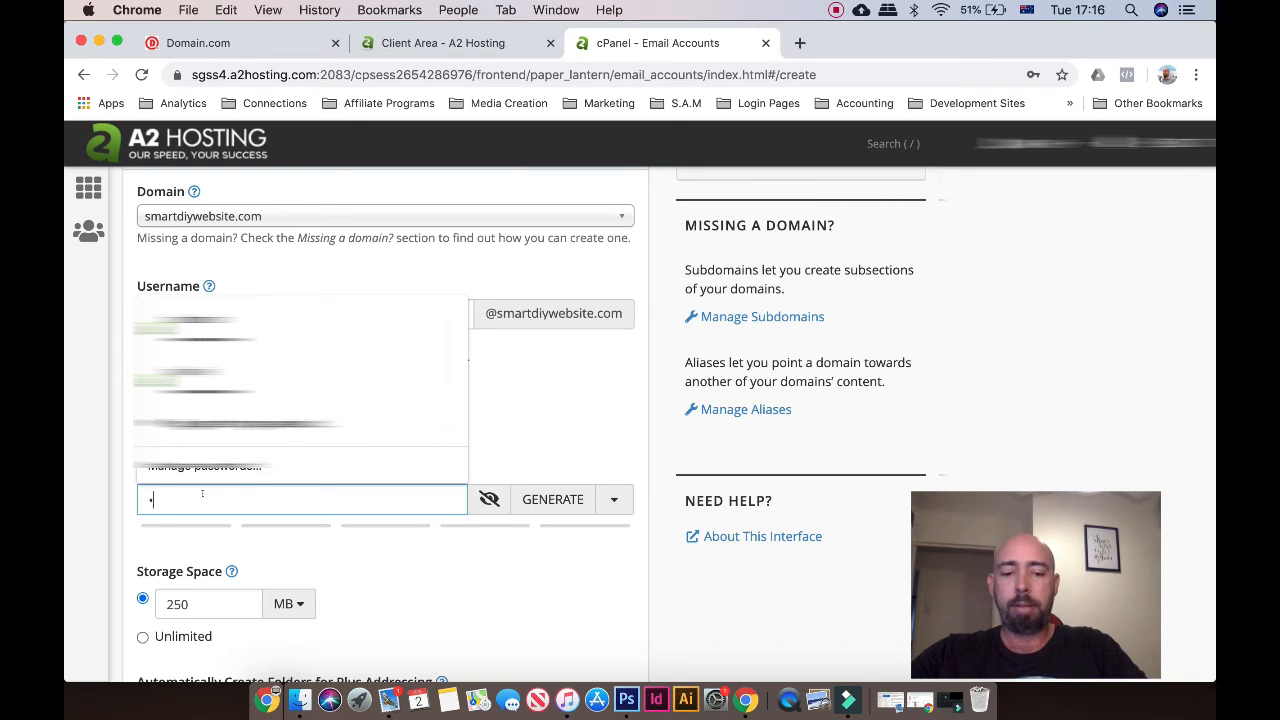
text(••)
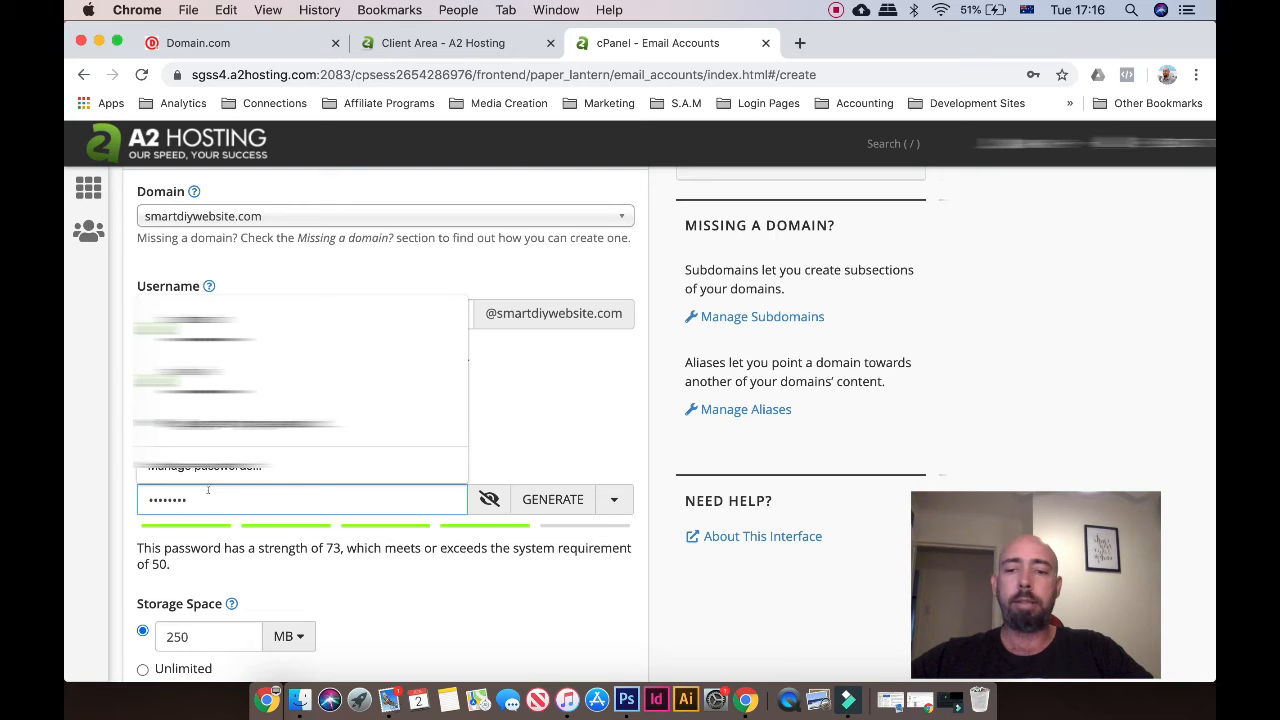
click(470, 588)
scroll(474, 584, down, 1)
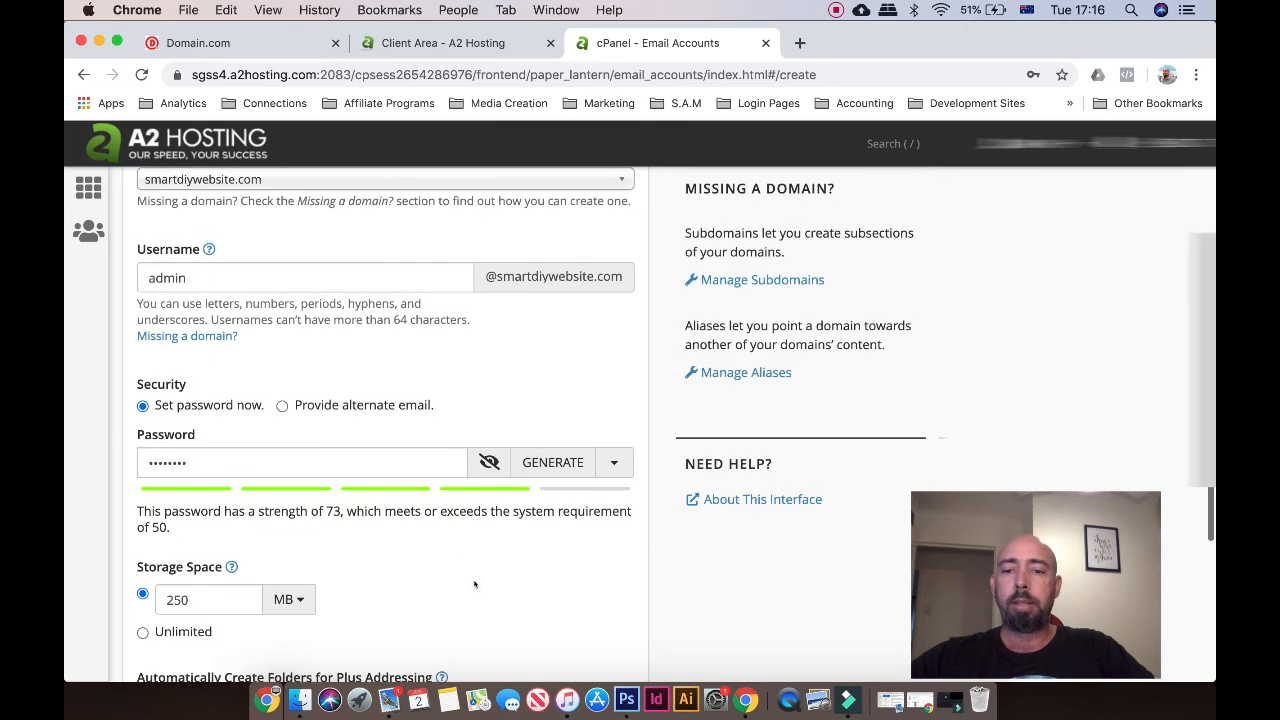
scroll(474, 584, down, 2)
scroll(474, 584, down, 1)
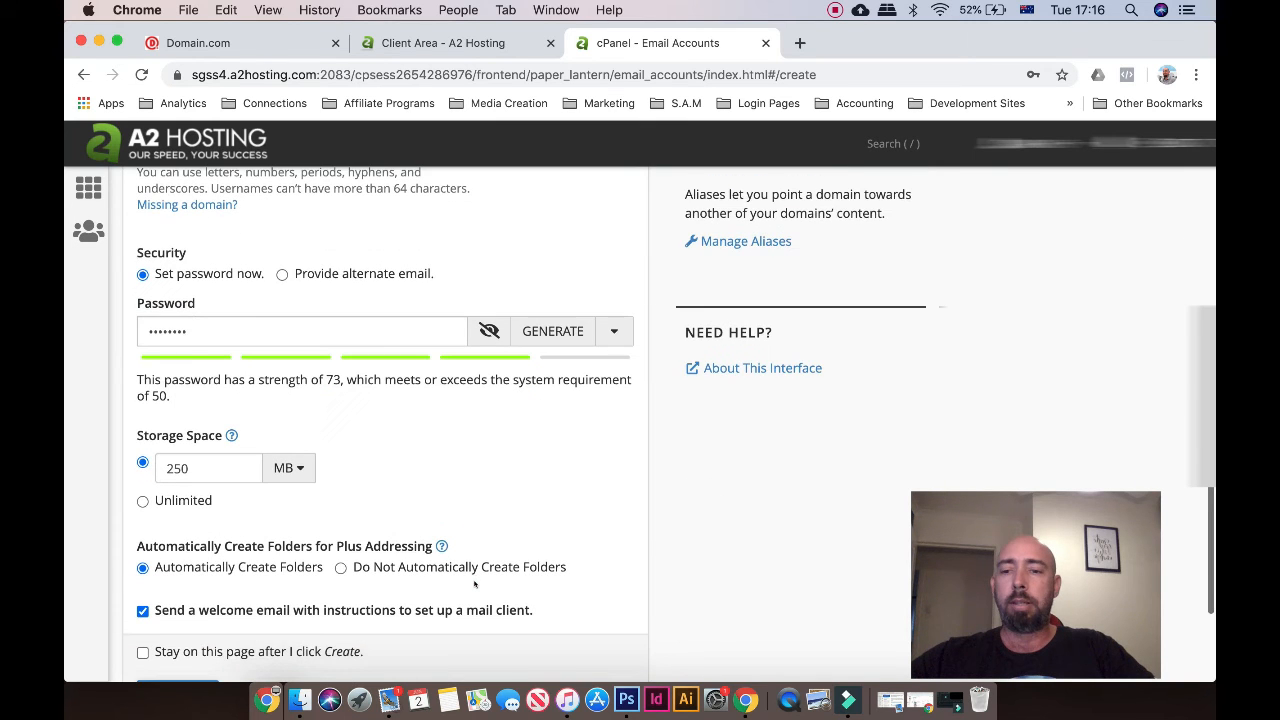
scroll(474, 584, down, 3)
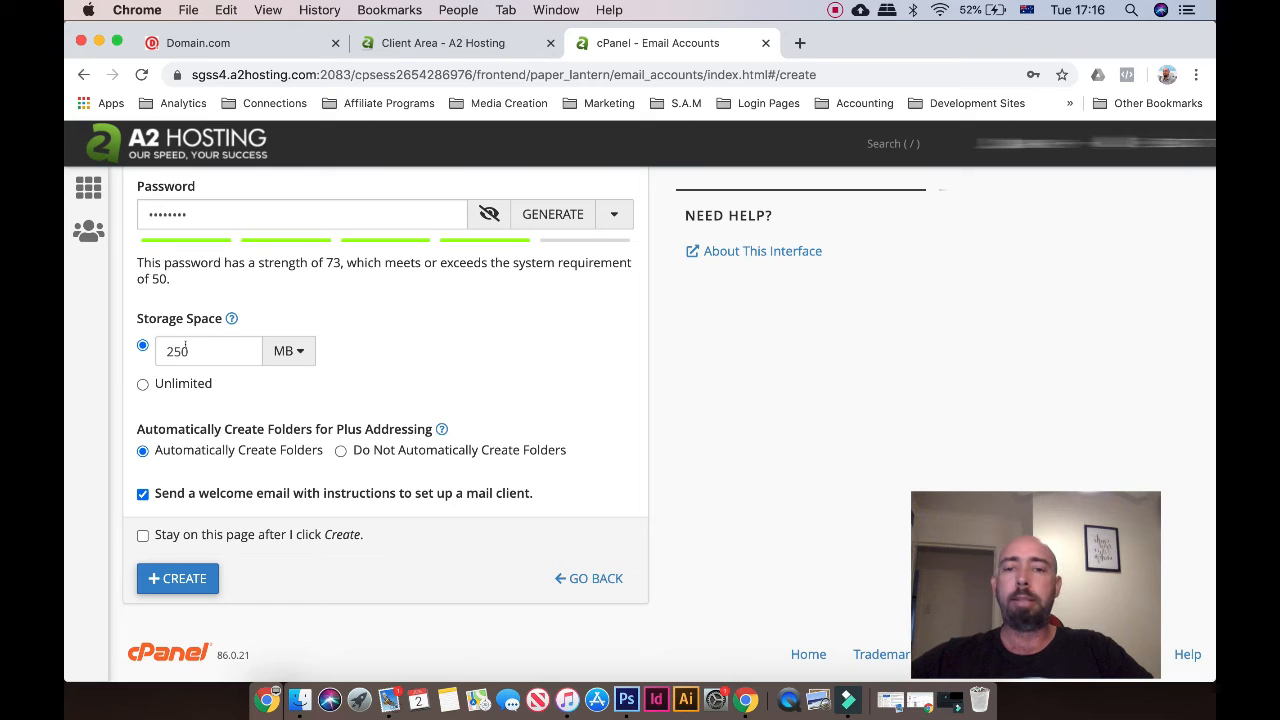
click(283, 351)
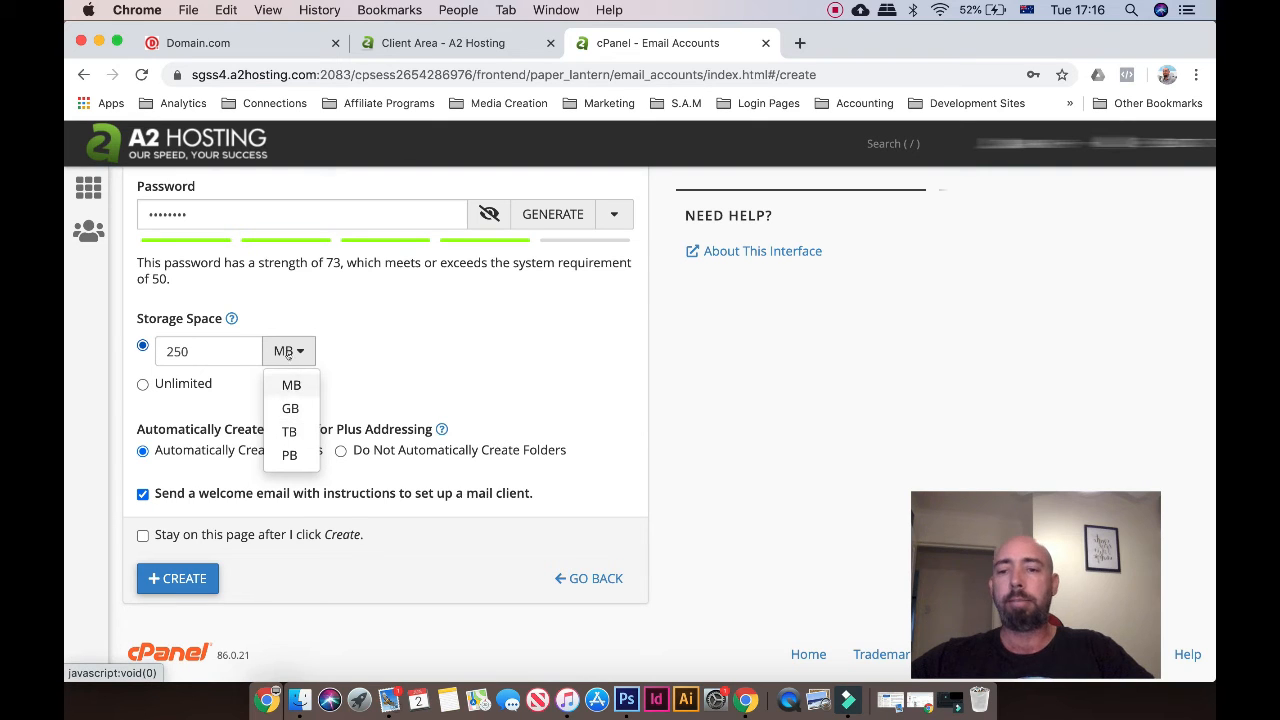
click(285, 352)
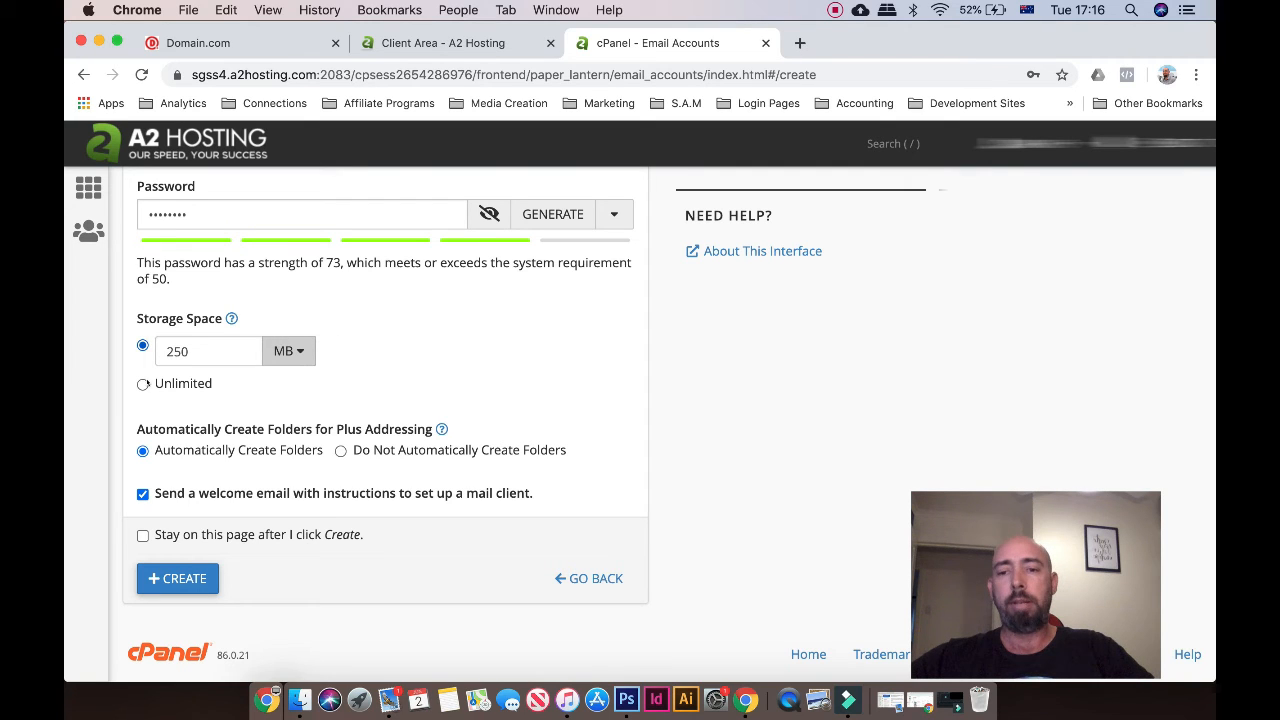
click(143, 384)
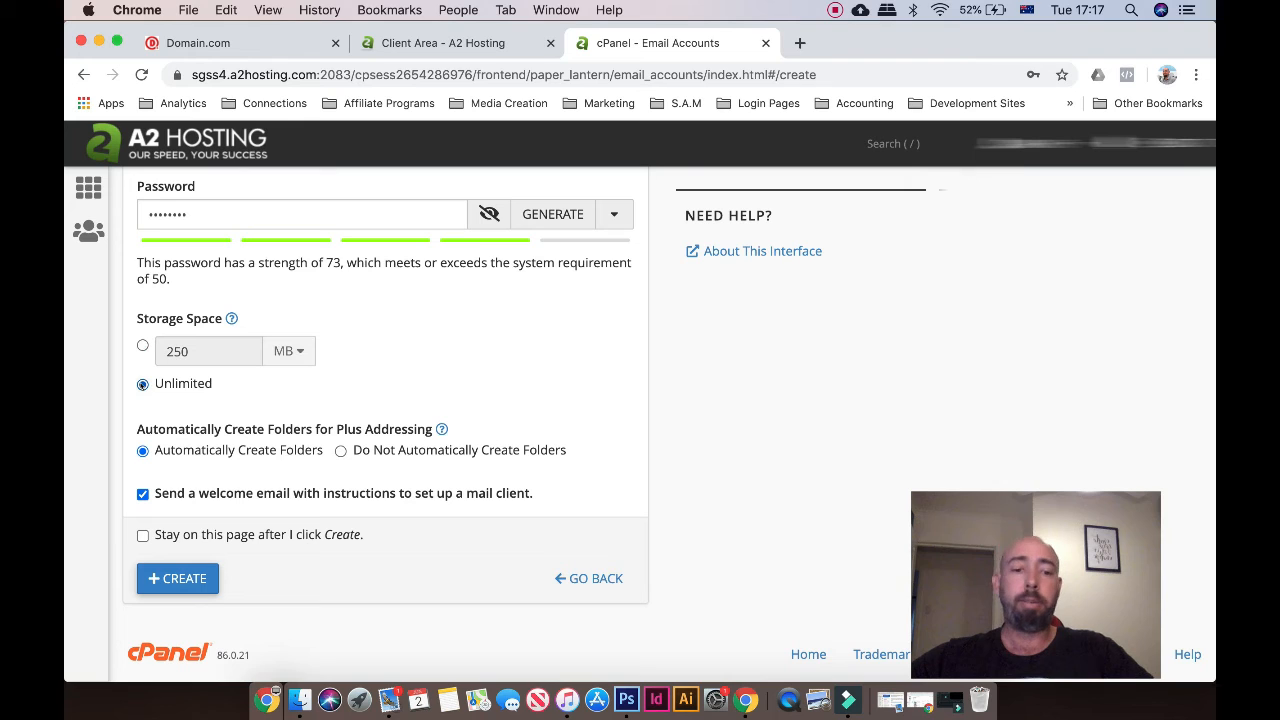
click(142, 345)
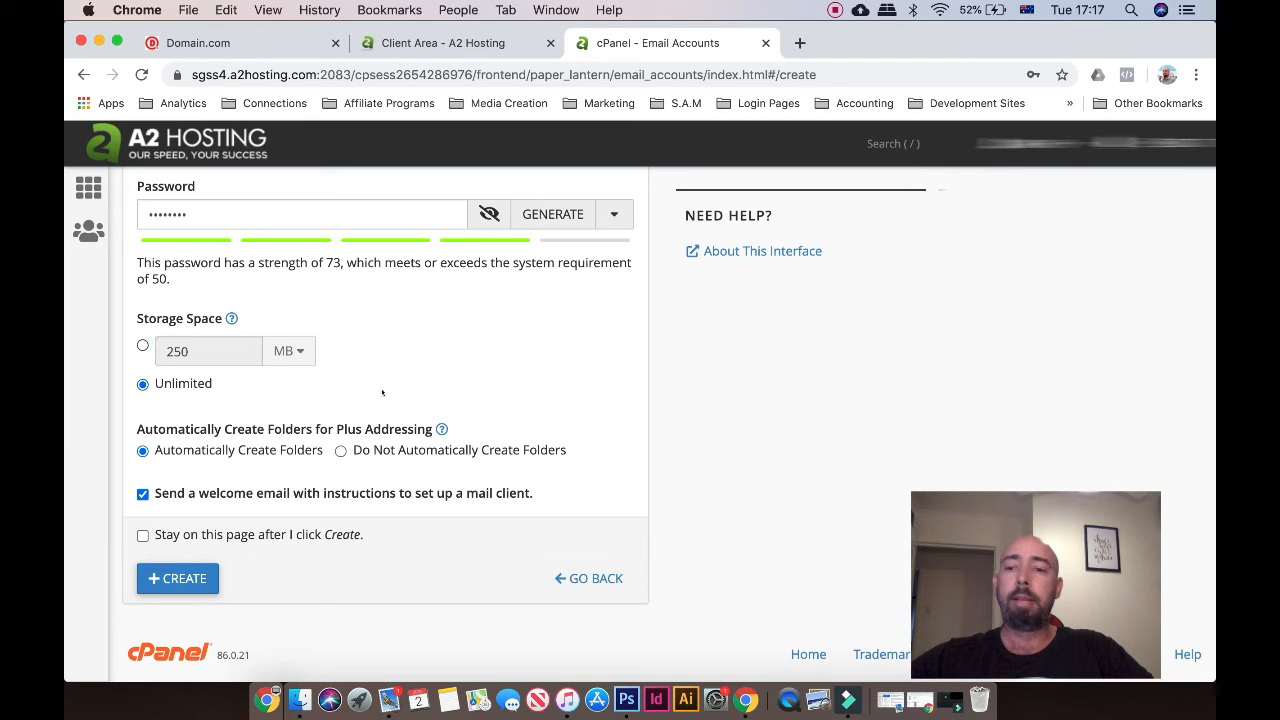
click(471, 345)
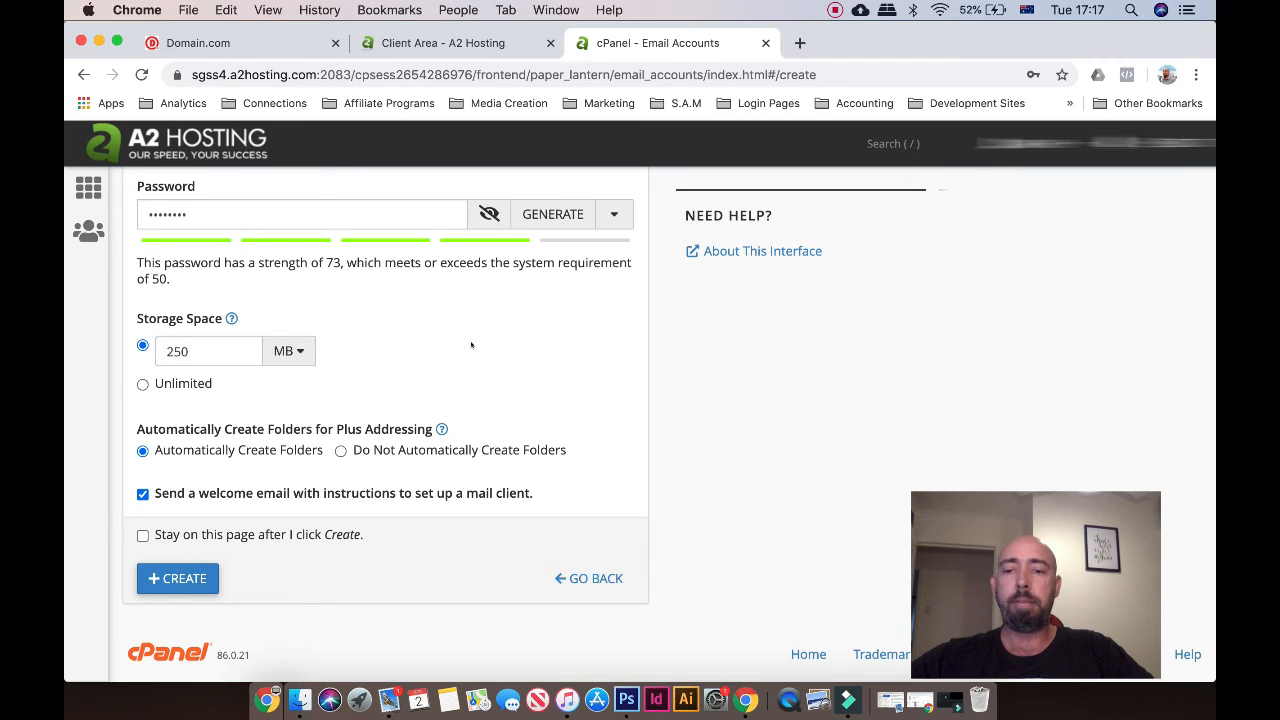
scroll(471, 345, down, 1)
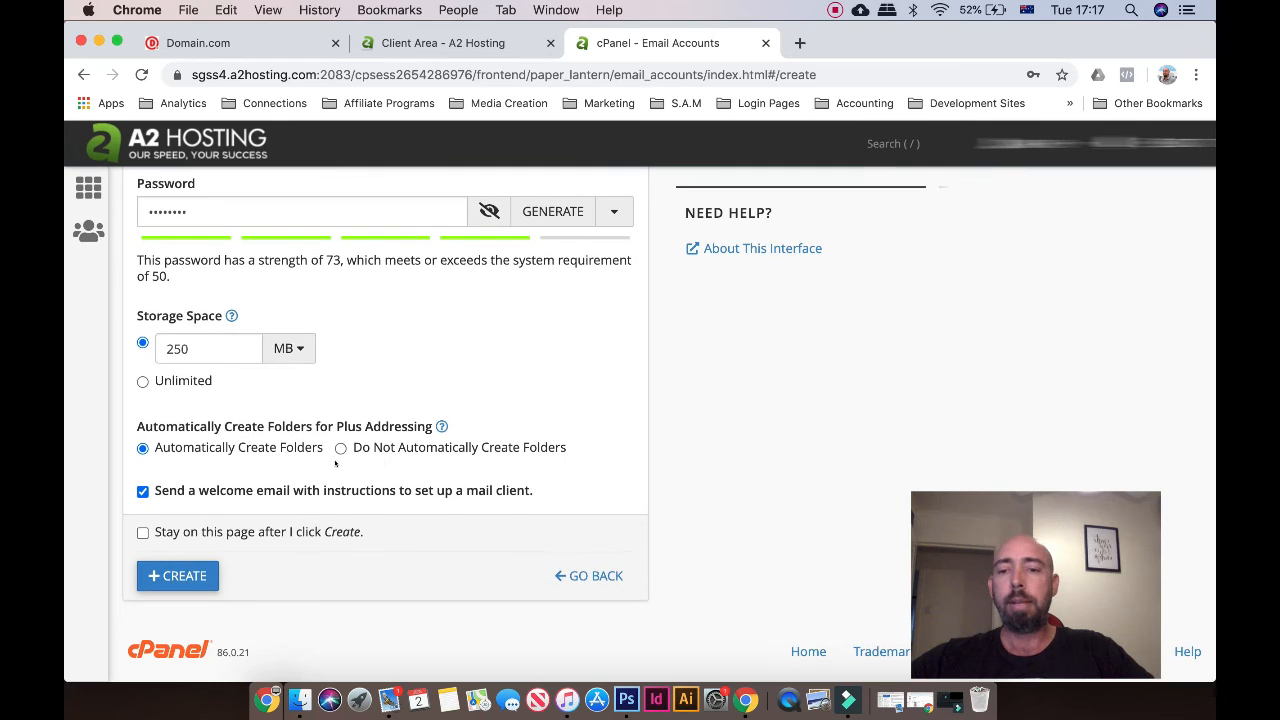
click(170, 575)
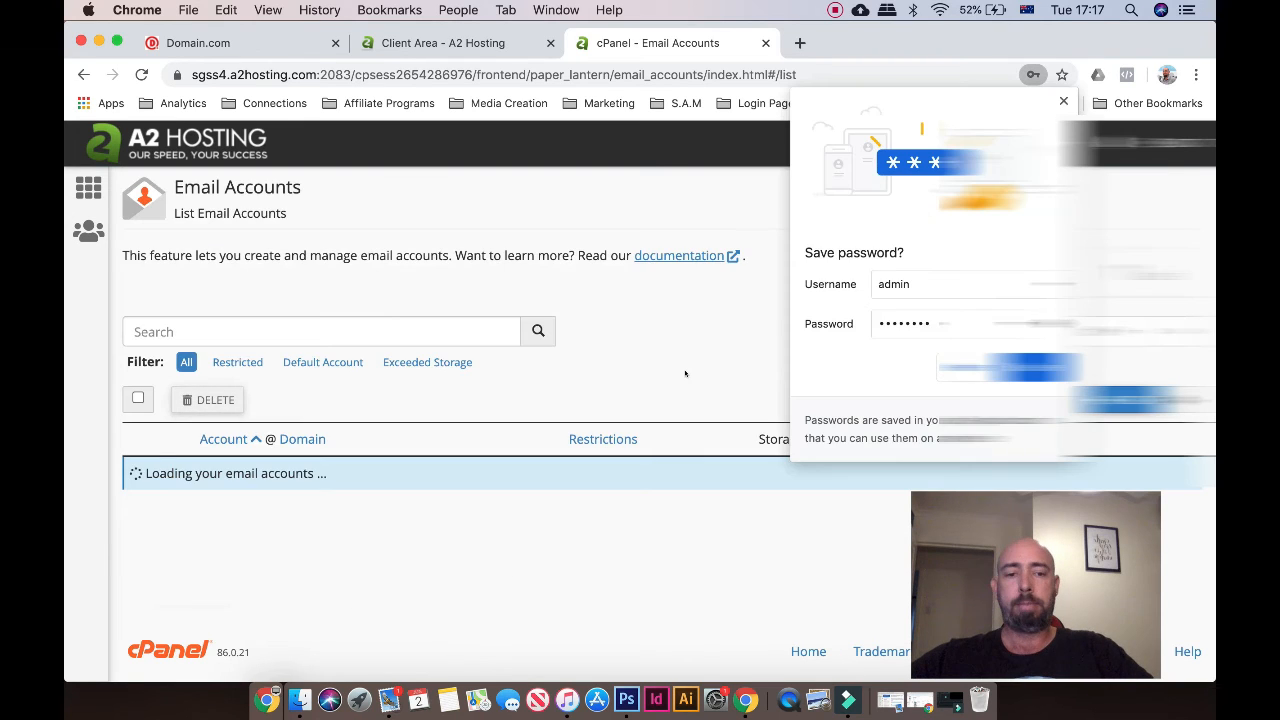
Dismiss the save-password prompt, go back to cPanel home, and close the A2 Hosting client area tab
click(1063, 102)
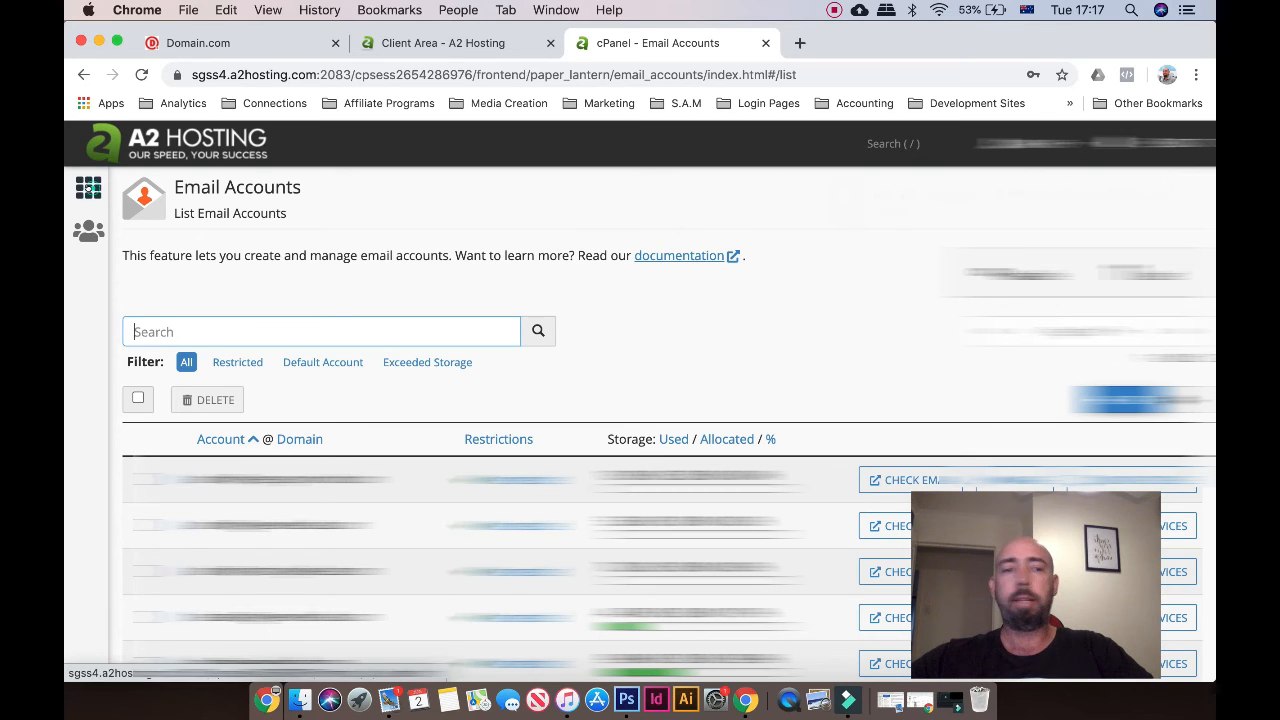
click(88, 188)
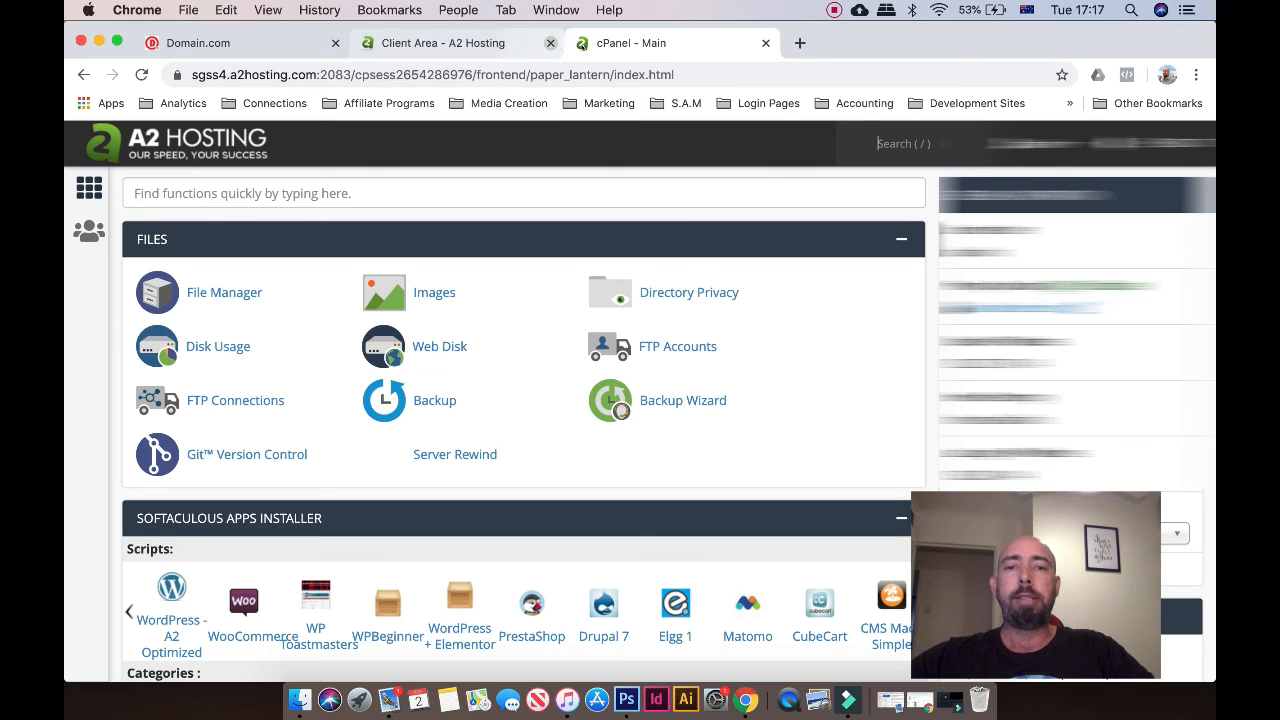
click(550, 43)
Load the Thrive Themes homepage in a new tab via the typed affiliate short link
click(585, 43)
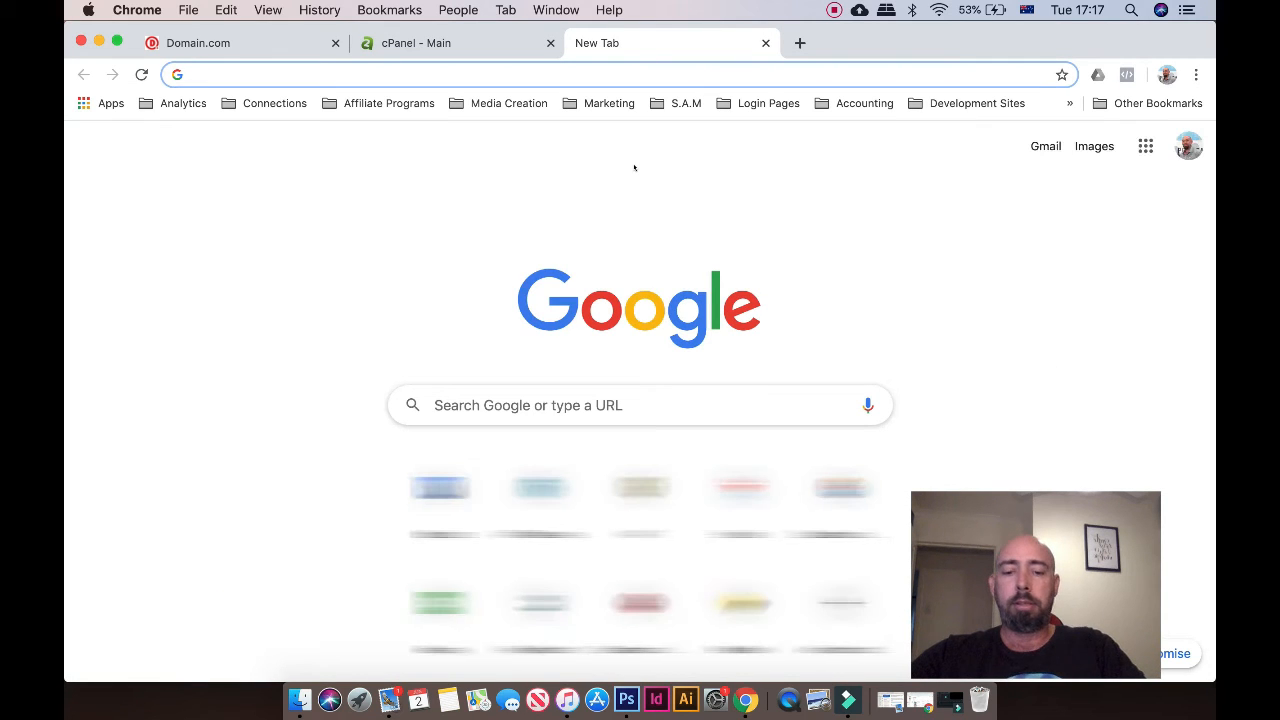
text(wo)
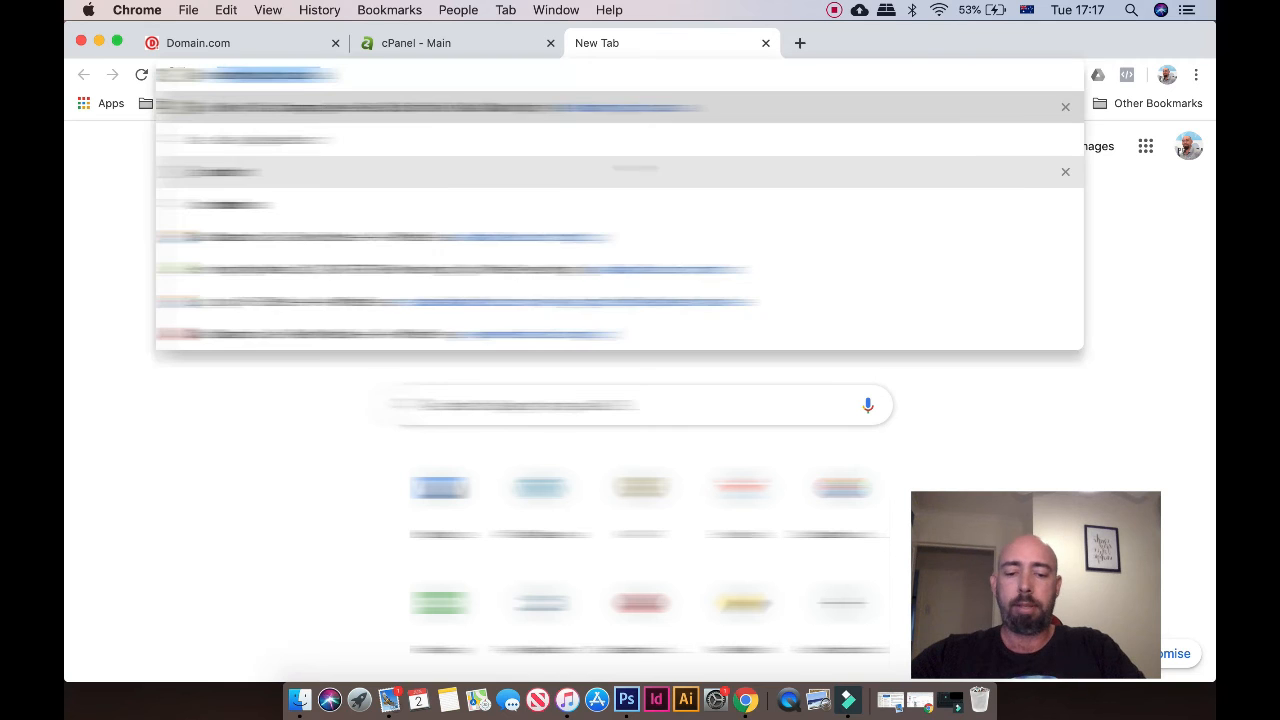
text(rd)
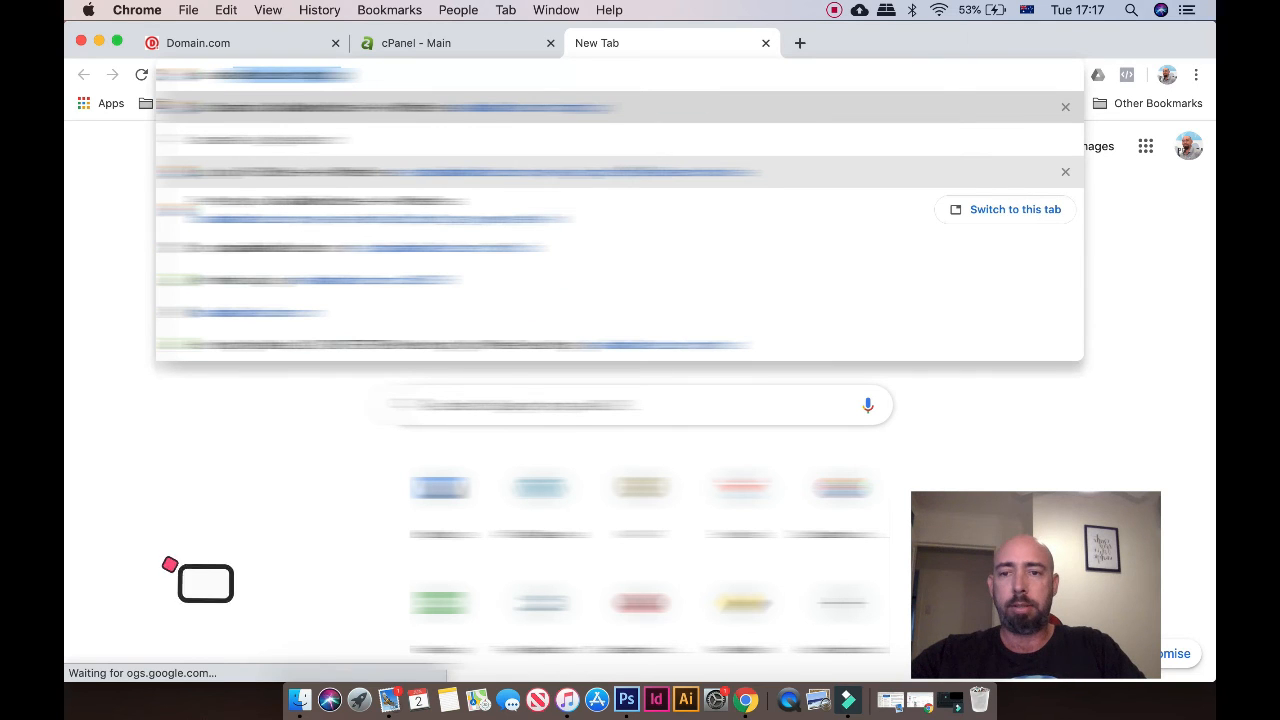
text(p)
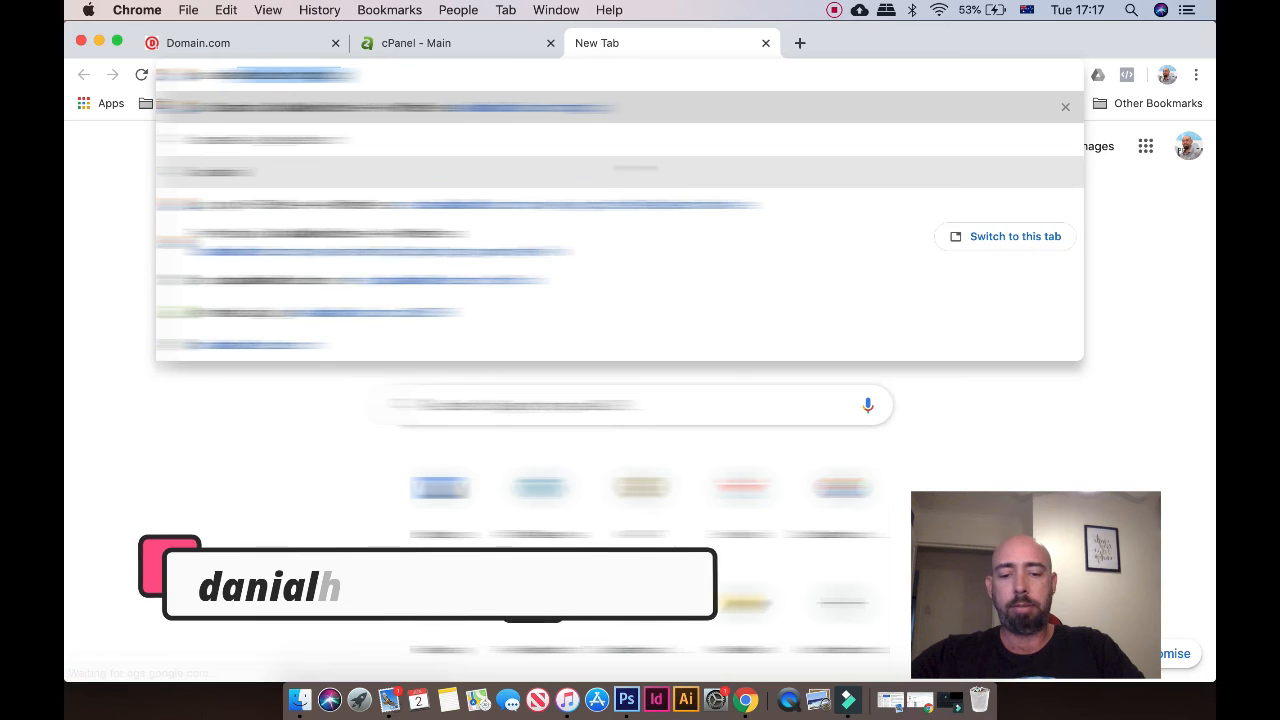
text(themes)
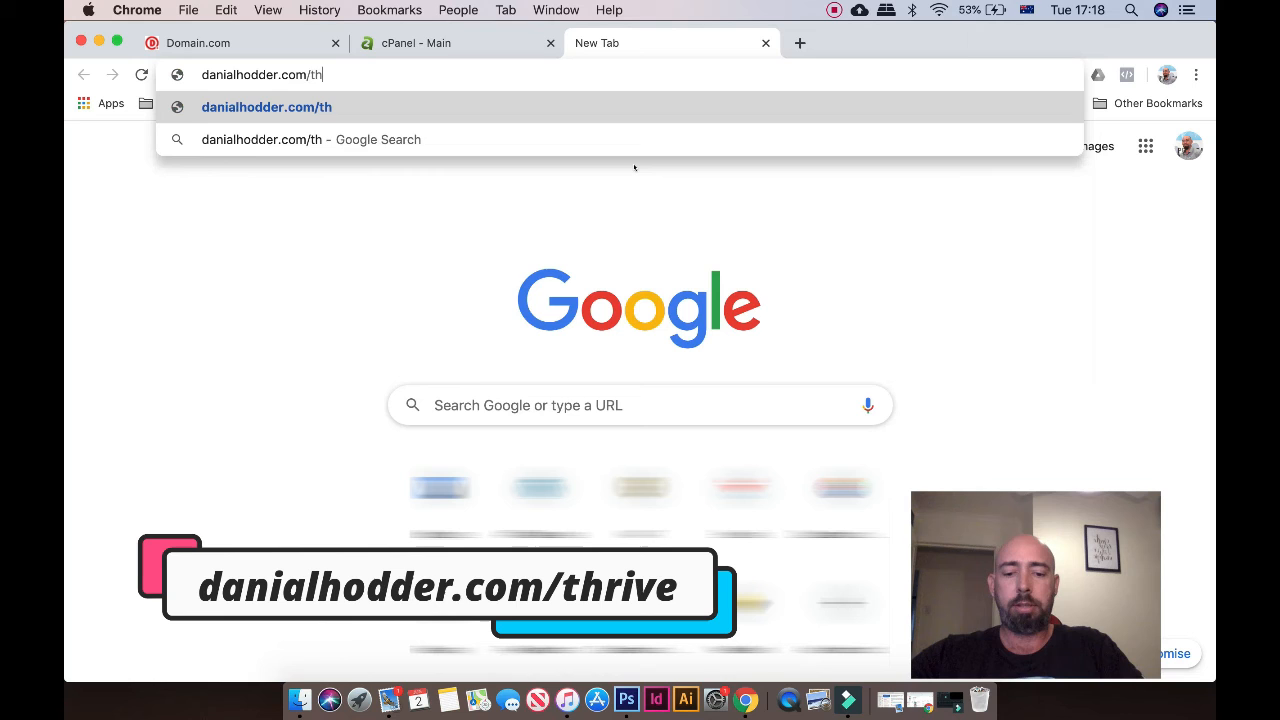
text(rive)
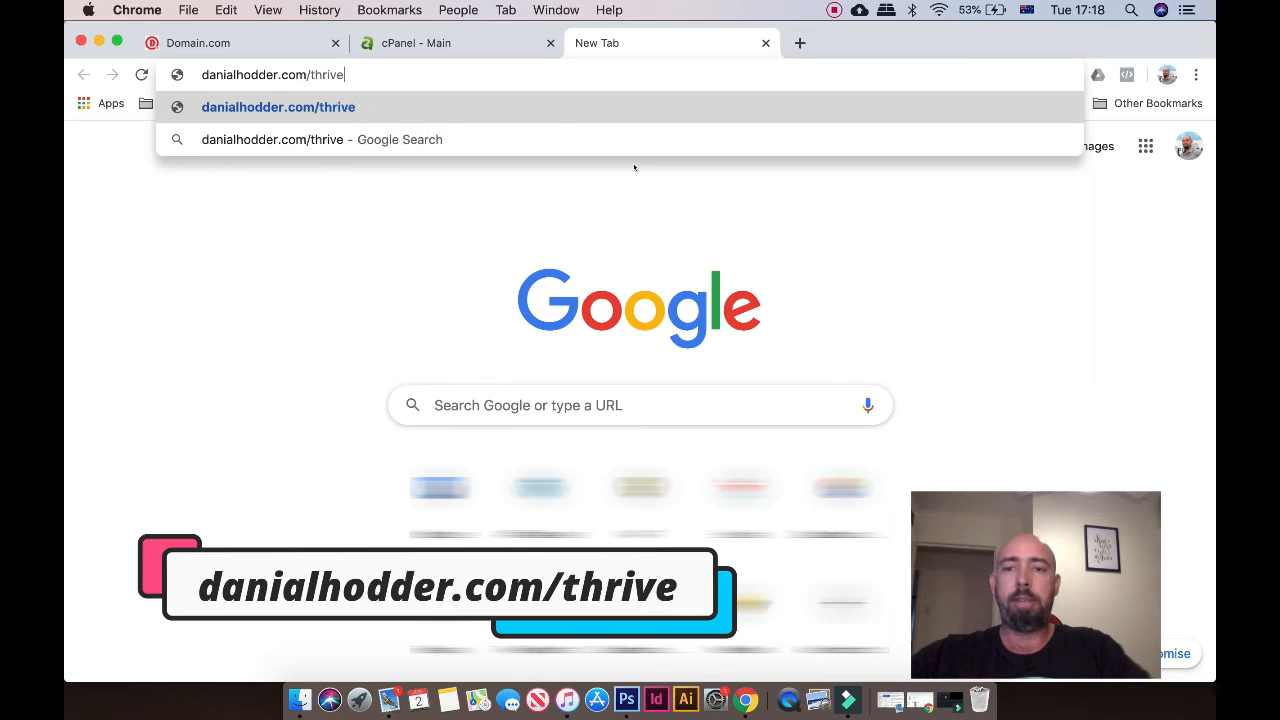
key(Return)
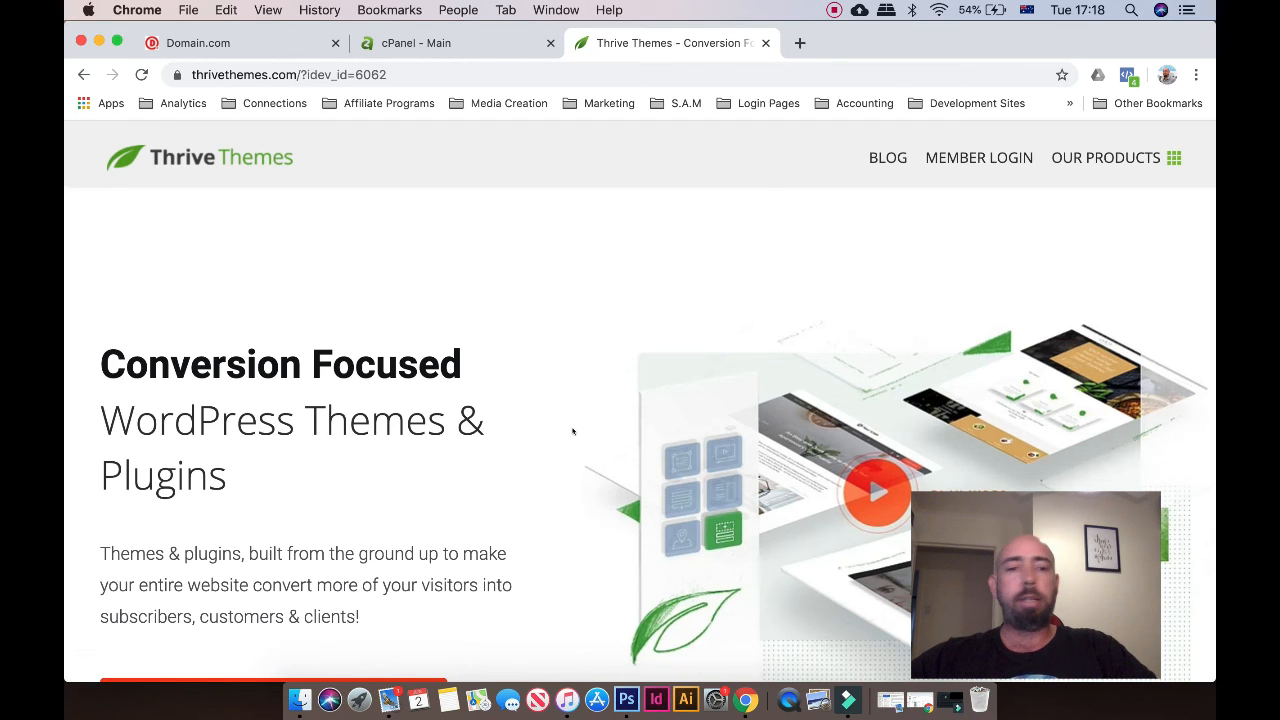
scroll(565, 424, down, 3)
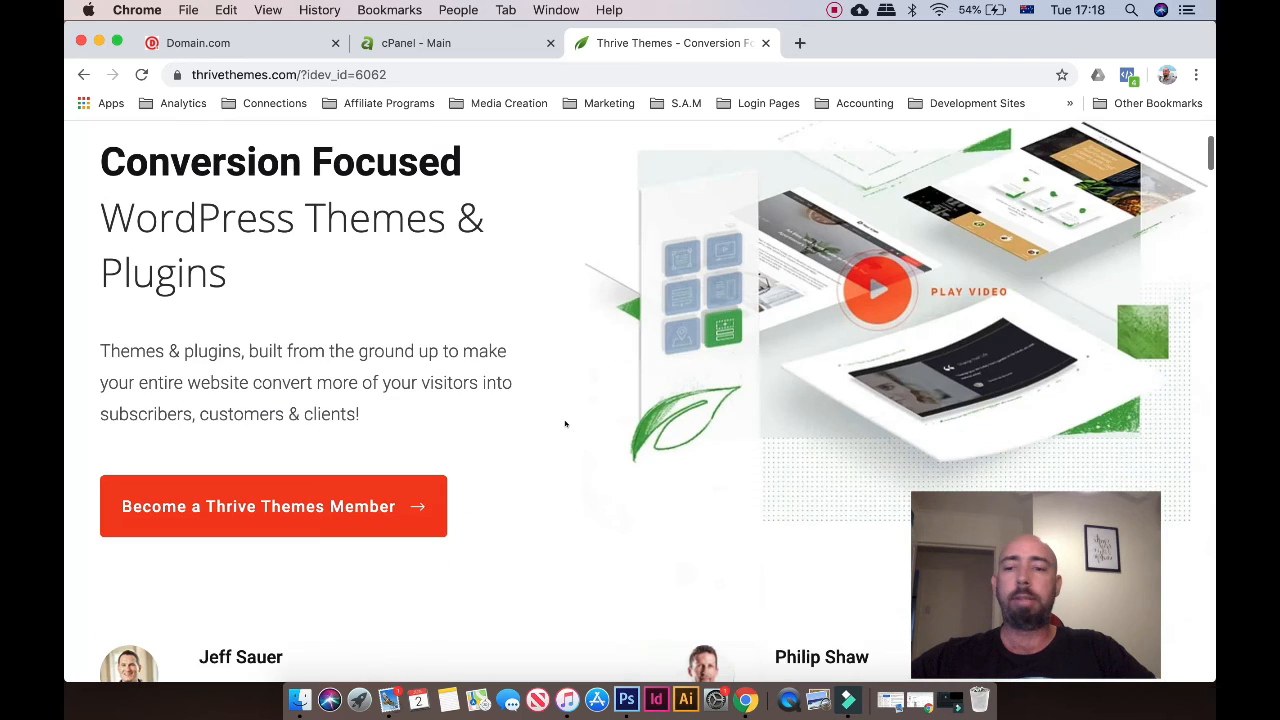
scroll(565, 424, down, 1)
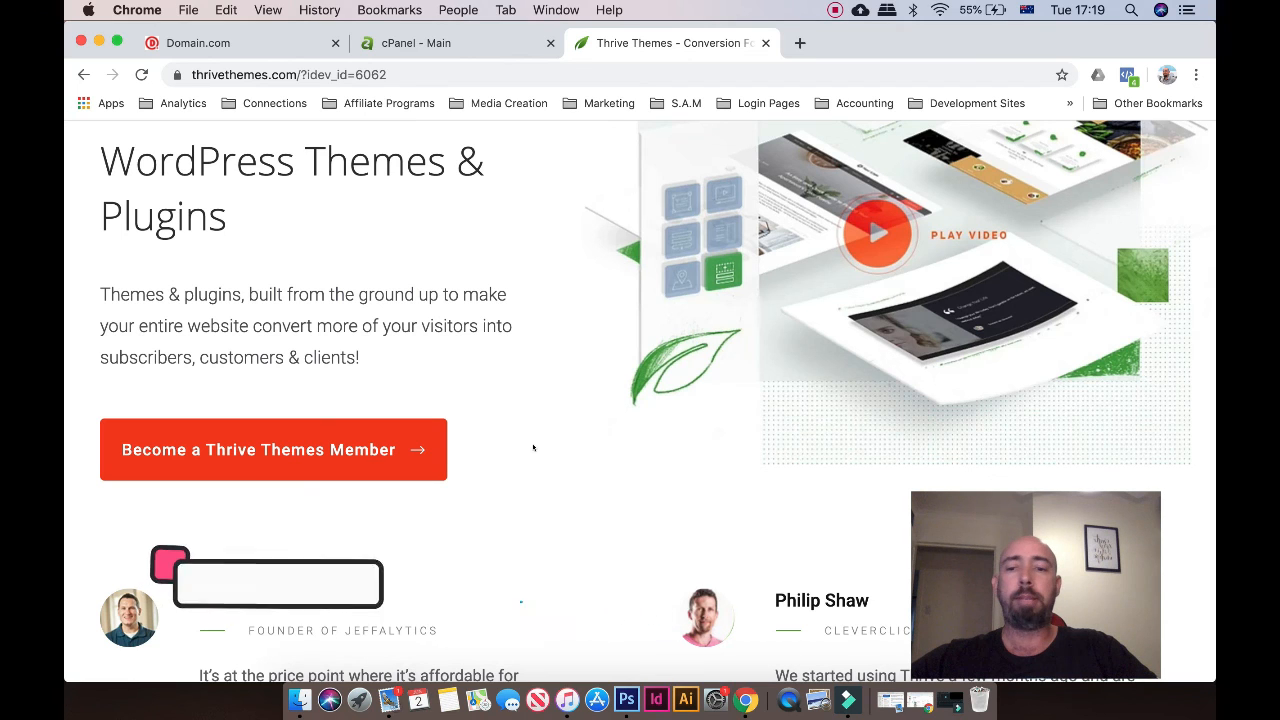
Go through 'Become a Thrive Themes Member' and 'Get It Now' to the $19 and $49 plans
click(276, 449)
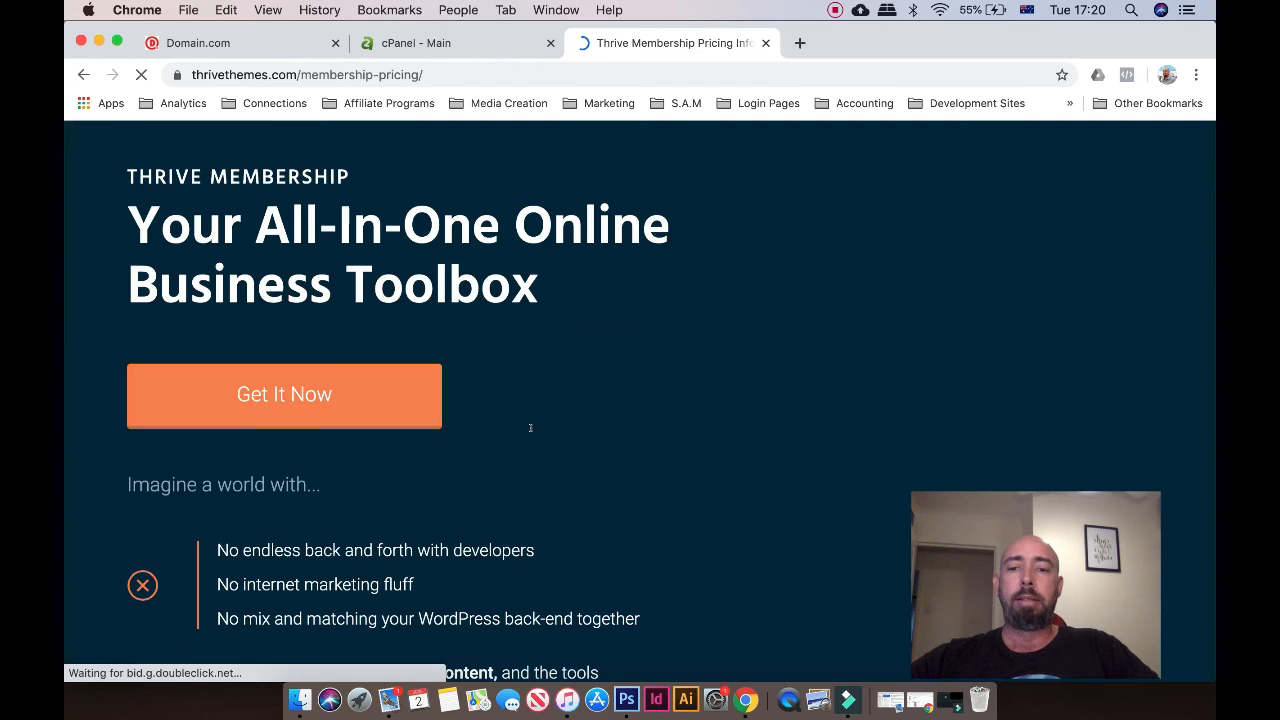
scroll(531, 430, down, 10)
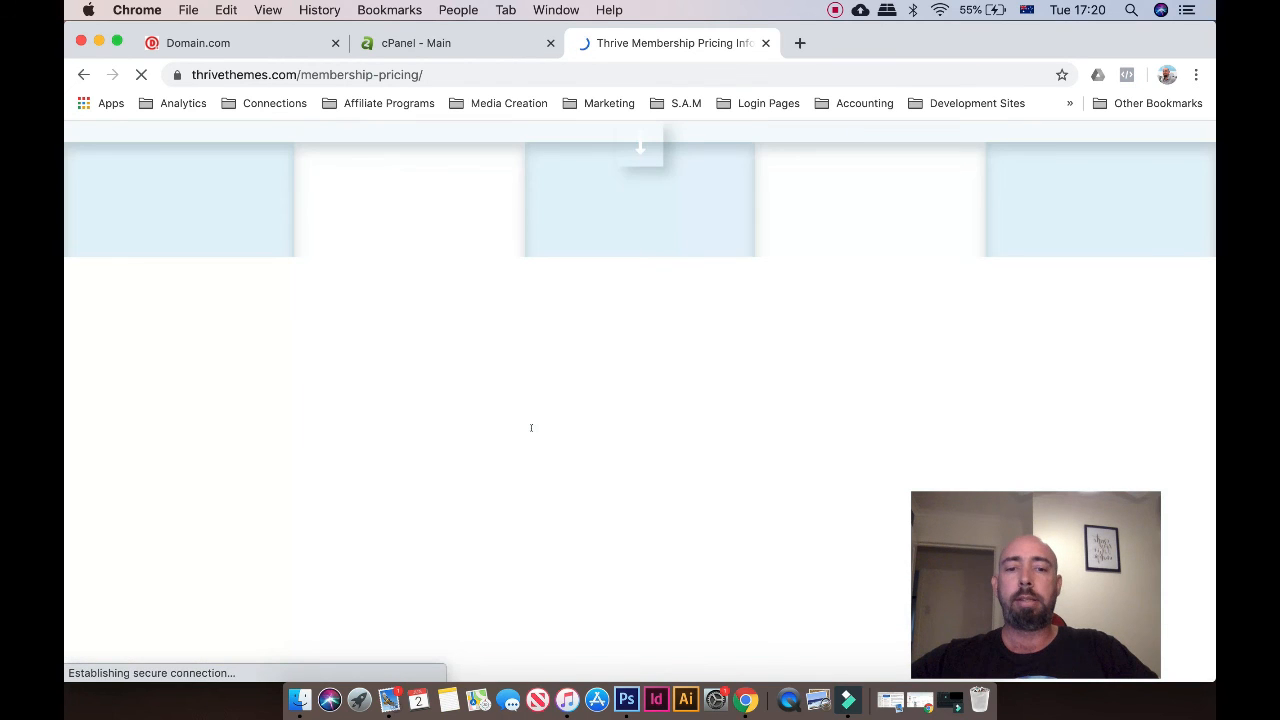
scroll(531, 432, down, 5)
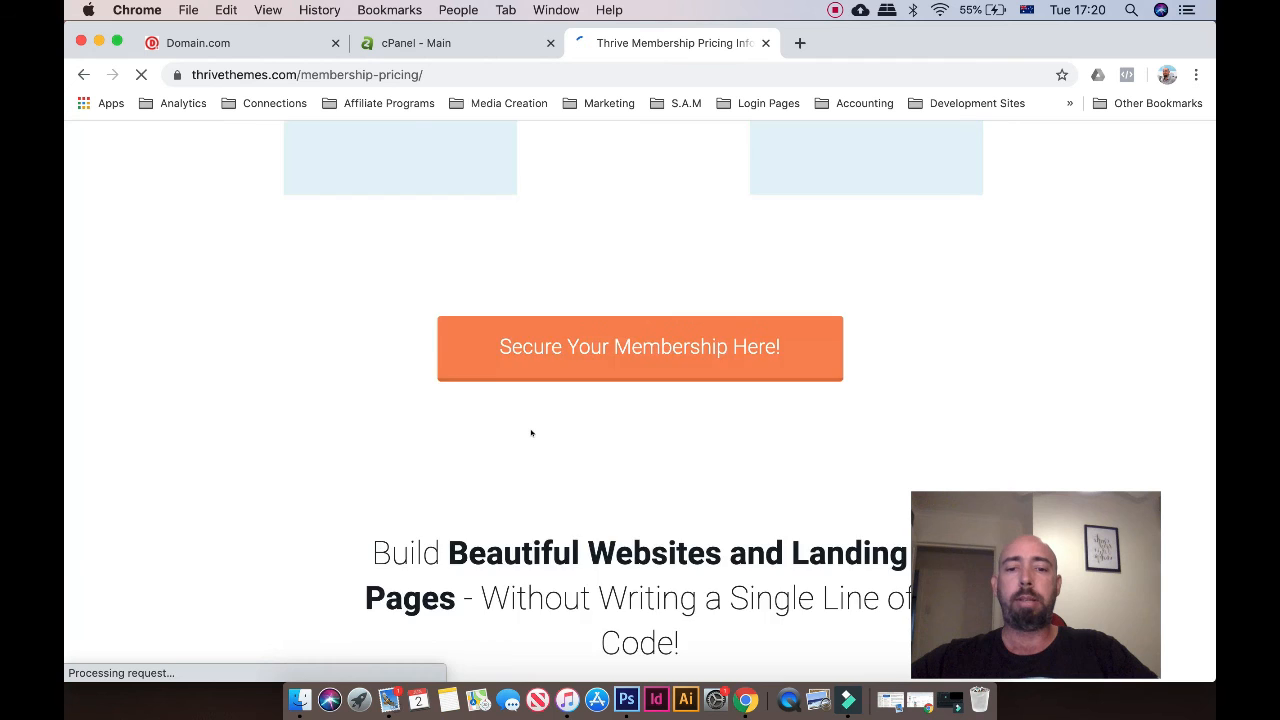
scroll(531, 432, down, 4)
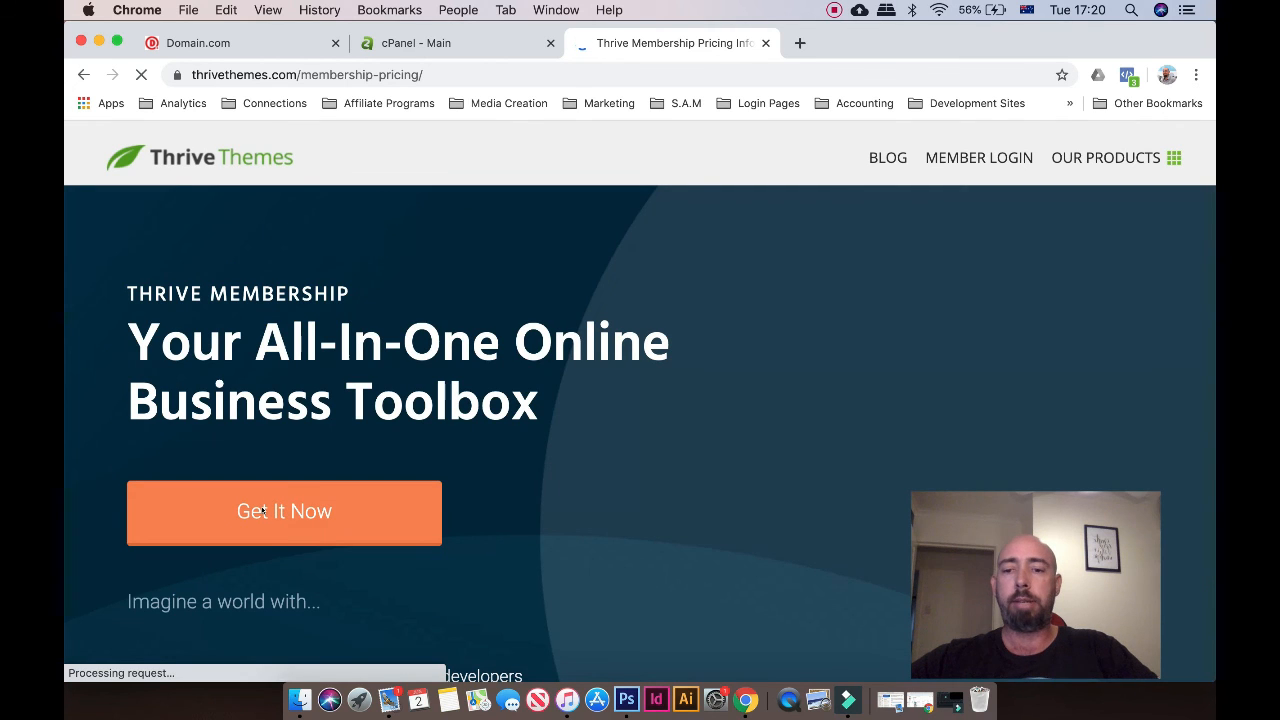
click(262, 511)
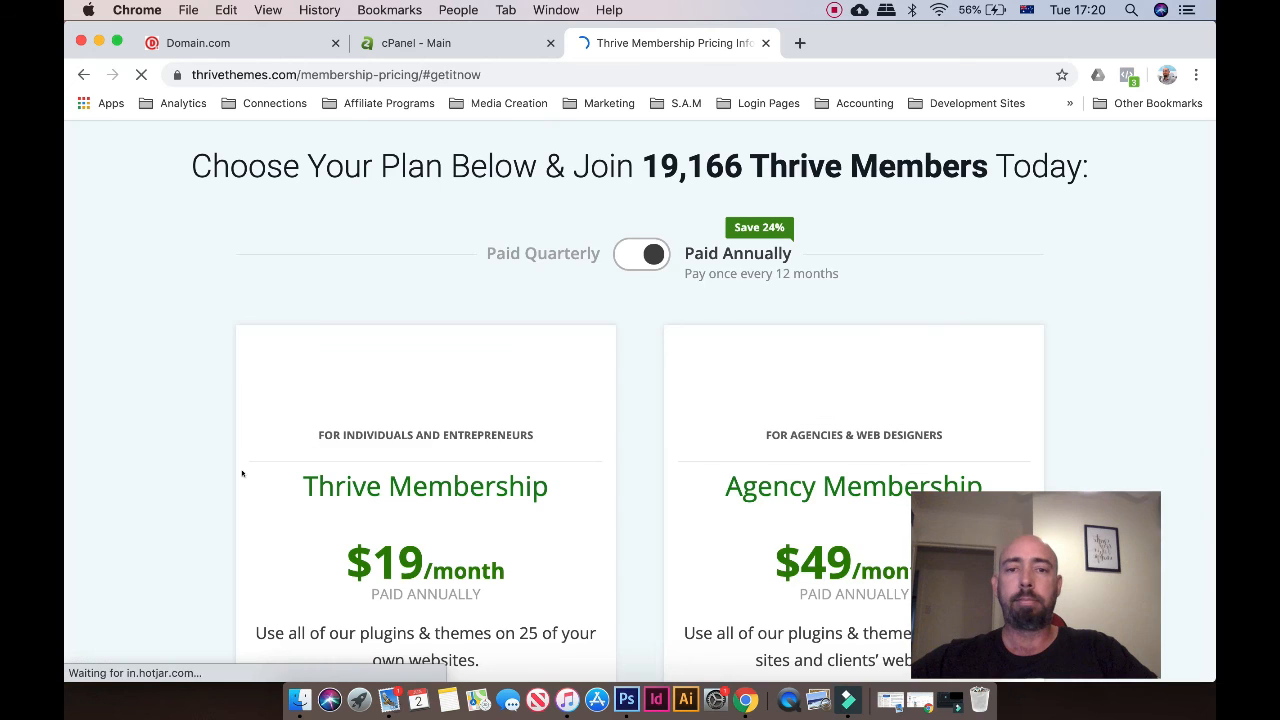
scroll(242, 474, down, 1)
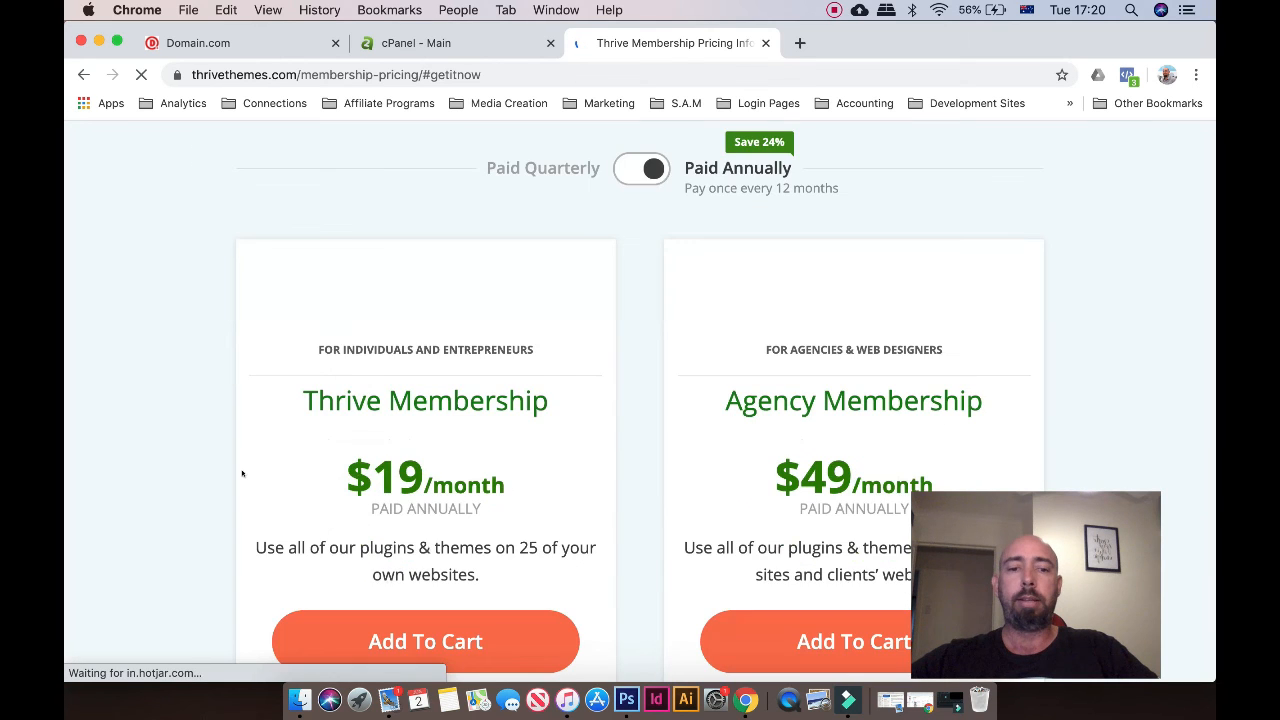
scroll(242, 474, down, 2)
scroll(399, 216, down, 1)
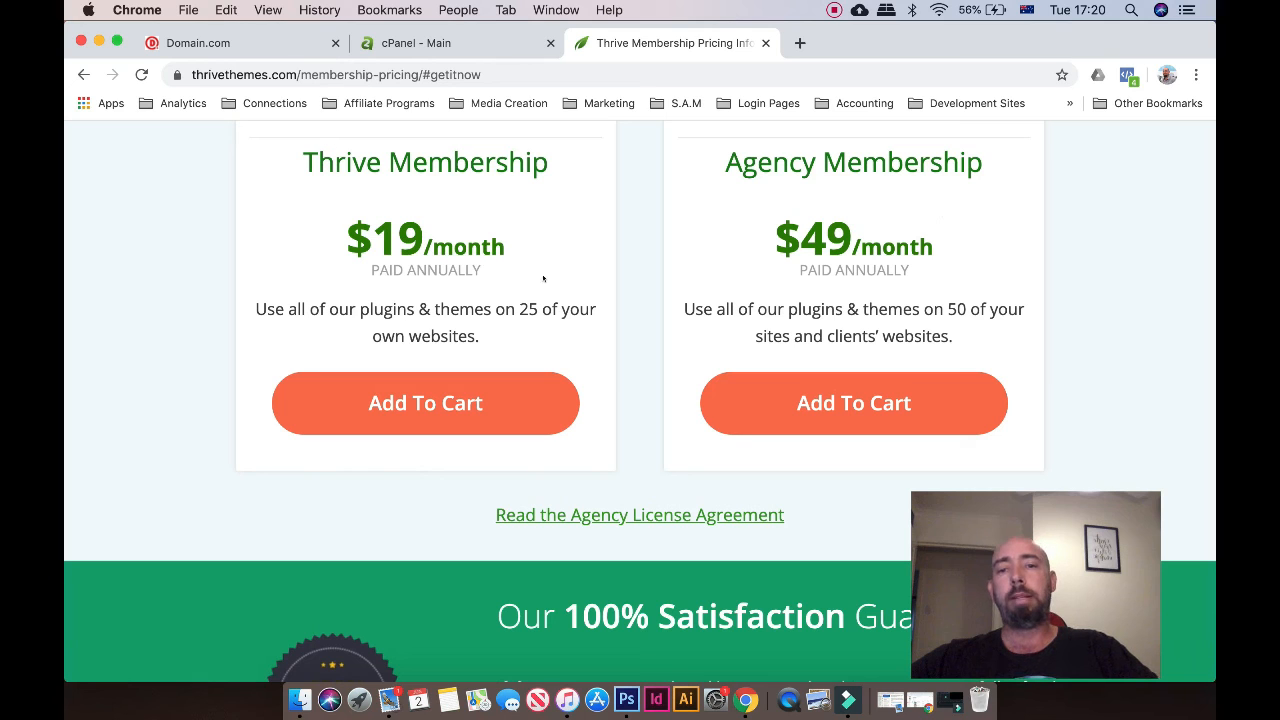
Add Thrive Membership to the cart and review the Checkout: Step 1 page totalling $228.00 yearly
click(429, 404)
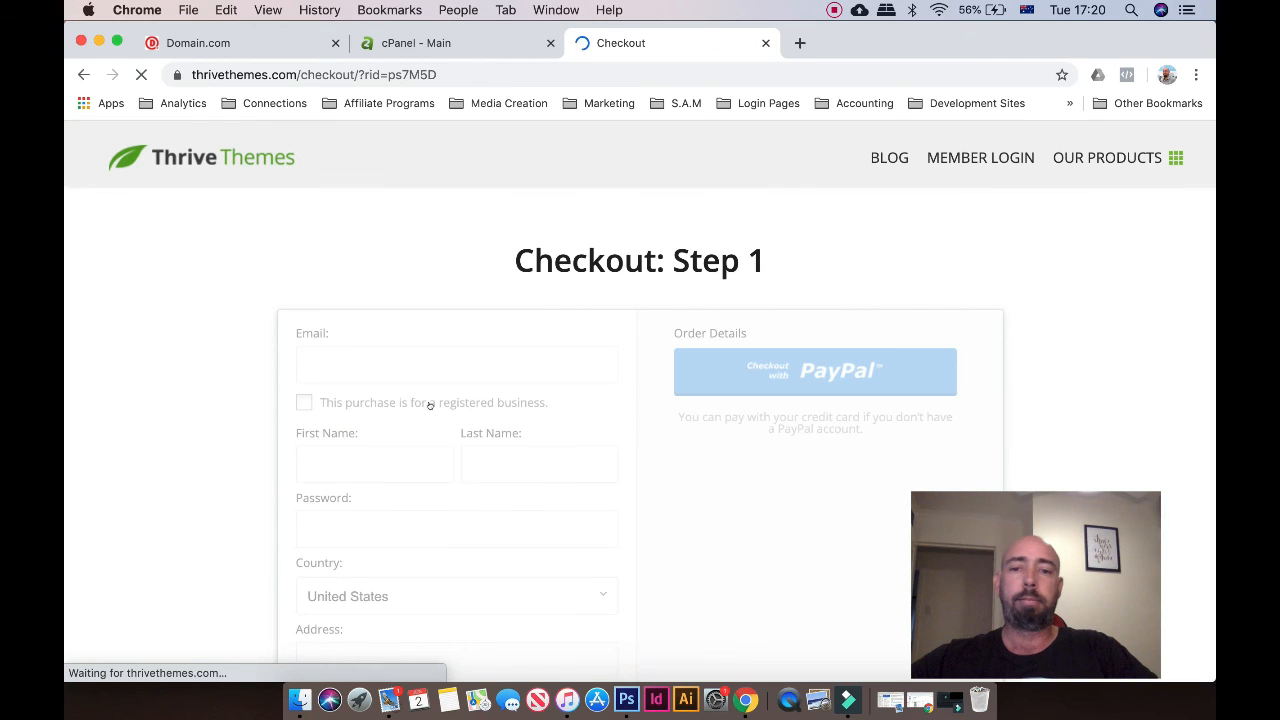
scroll(545, 463, down, 3)
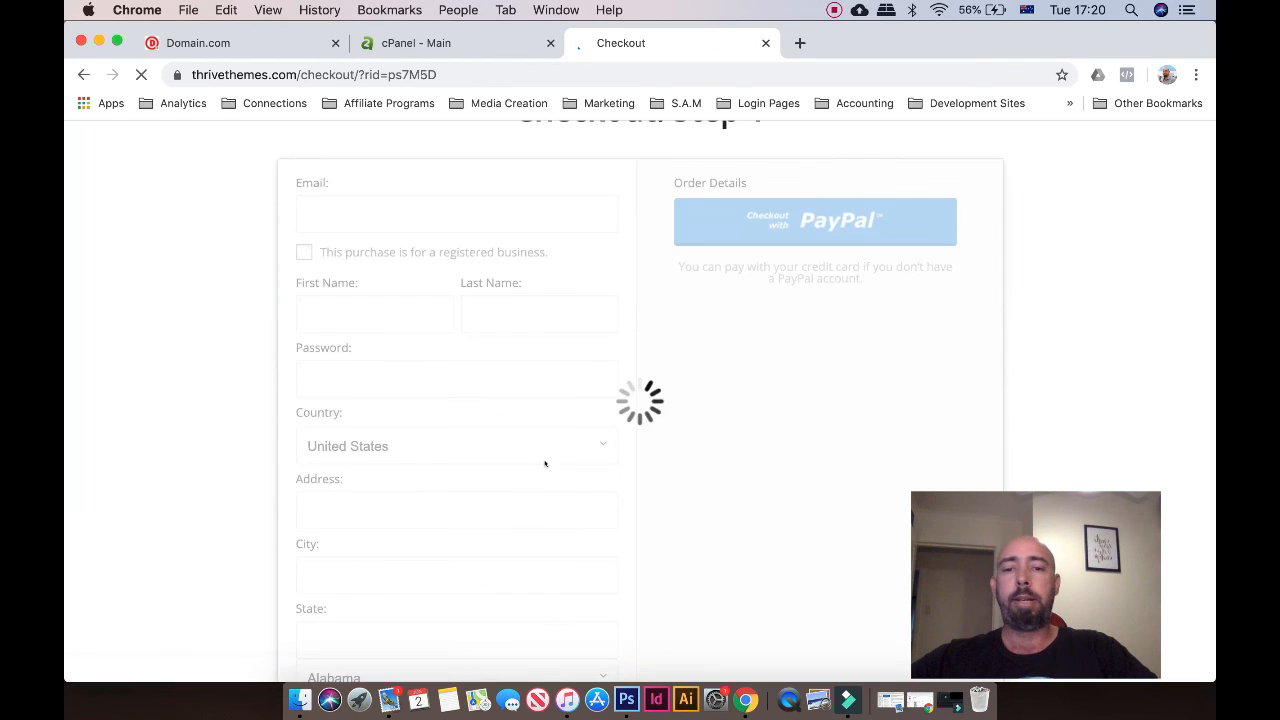
scroll(545, 463, down, 1)
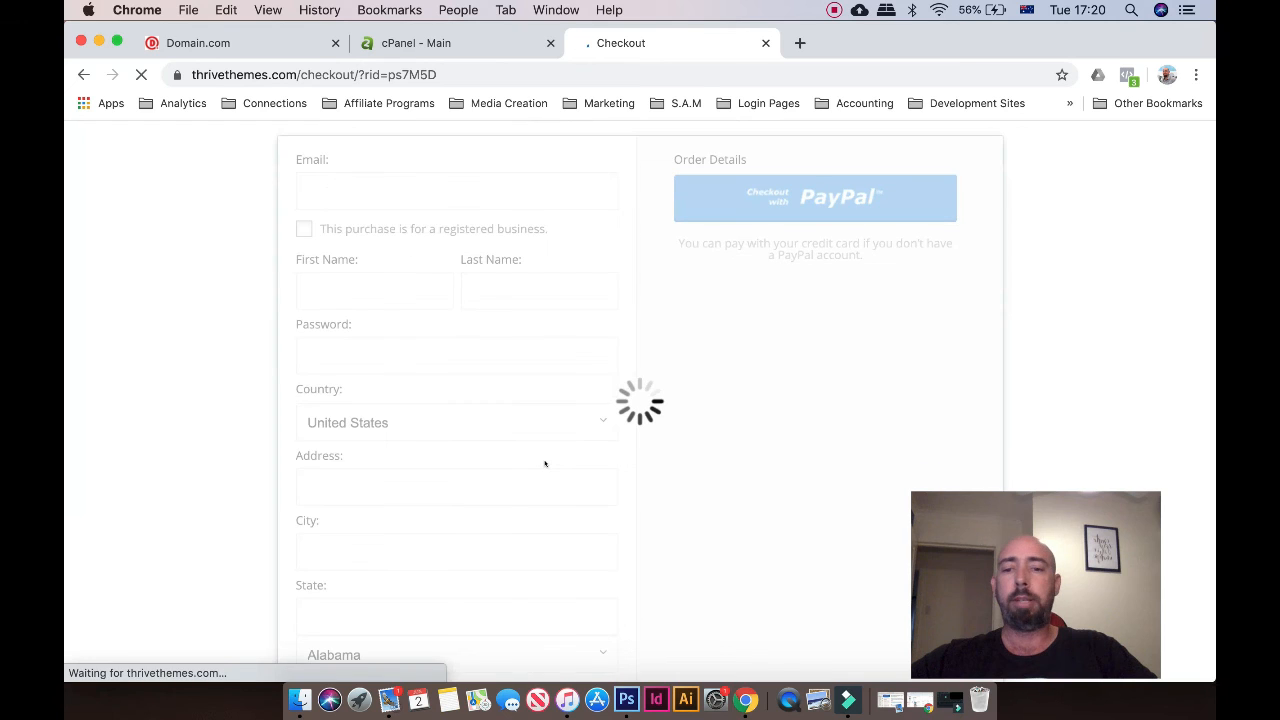
scroll(545, 463, down, 3)
scroll(545, 463, up, 1)
scroll(545, 463, up, 4)
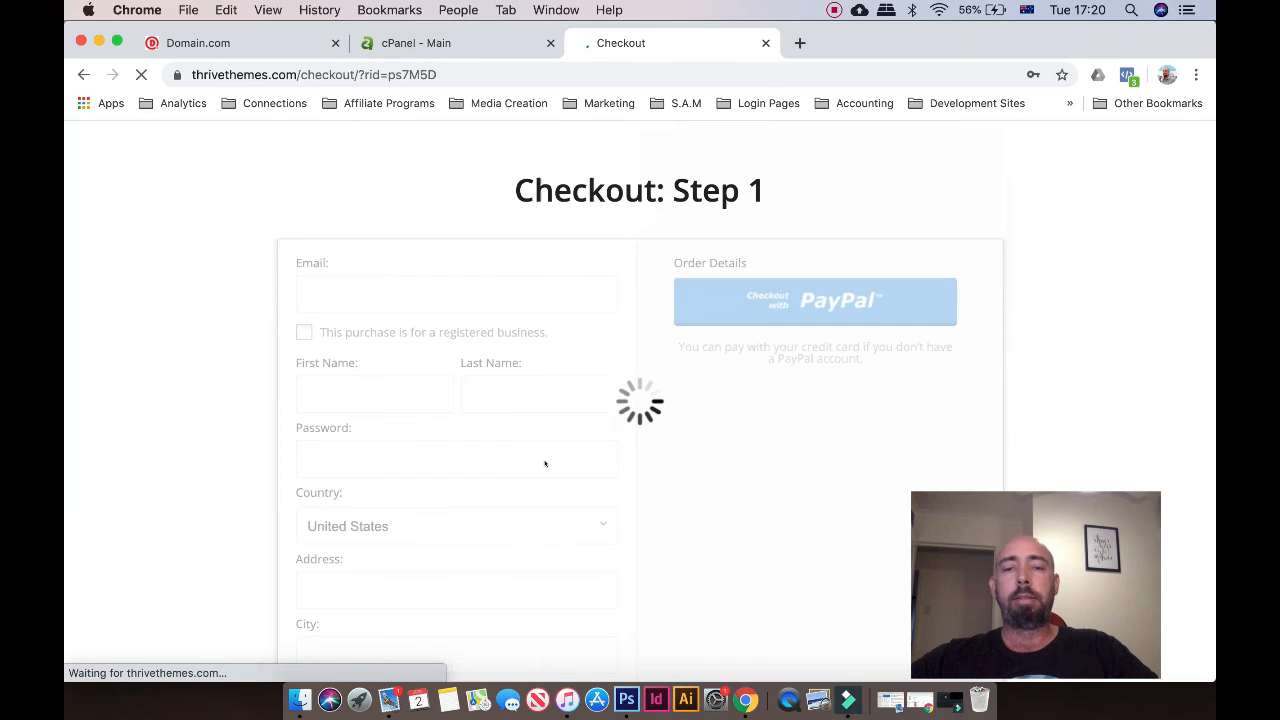
scroll(768, 224, down, 1)
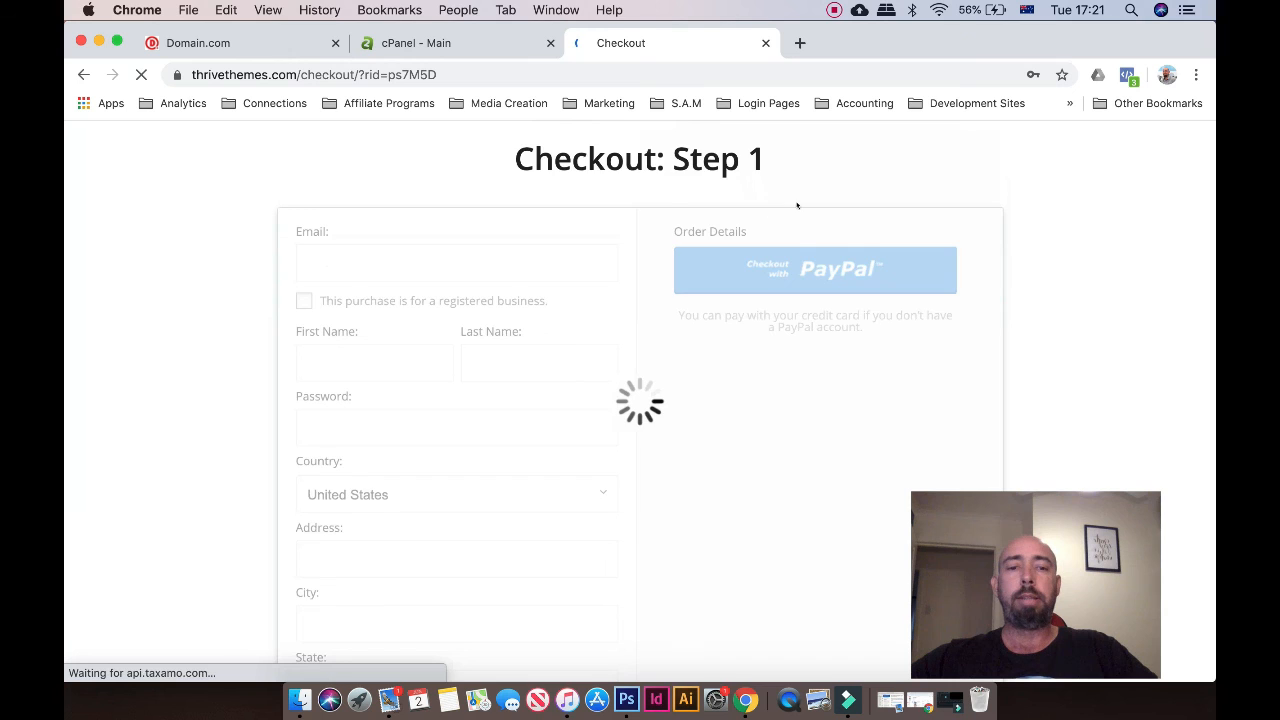
scroll(804, 300, down, 2)
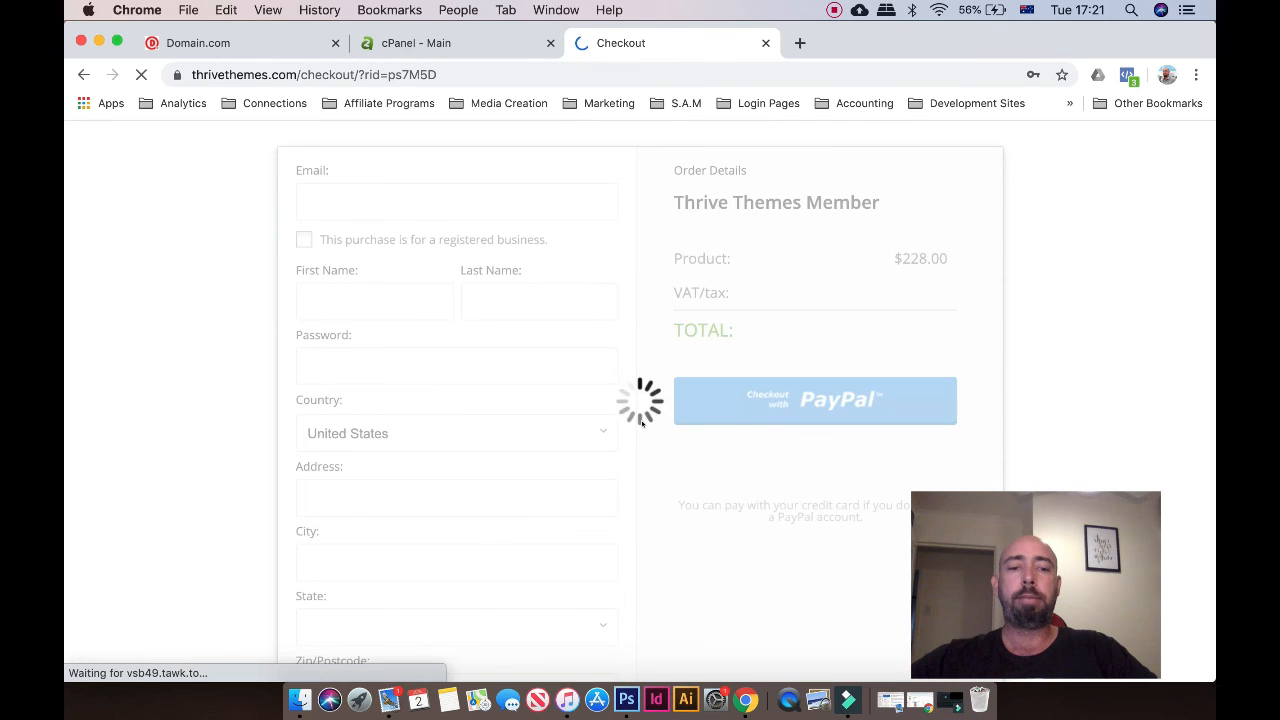
scroll(703, 291, down, 2)
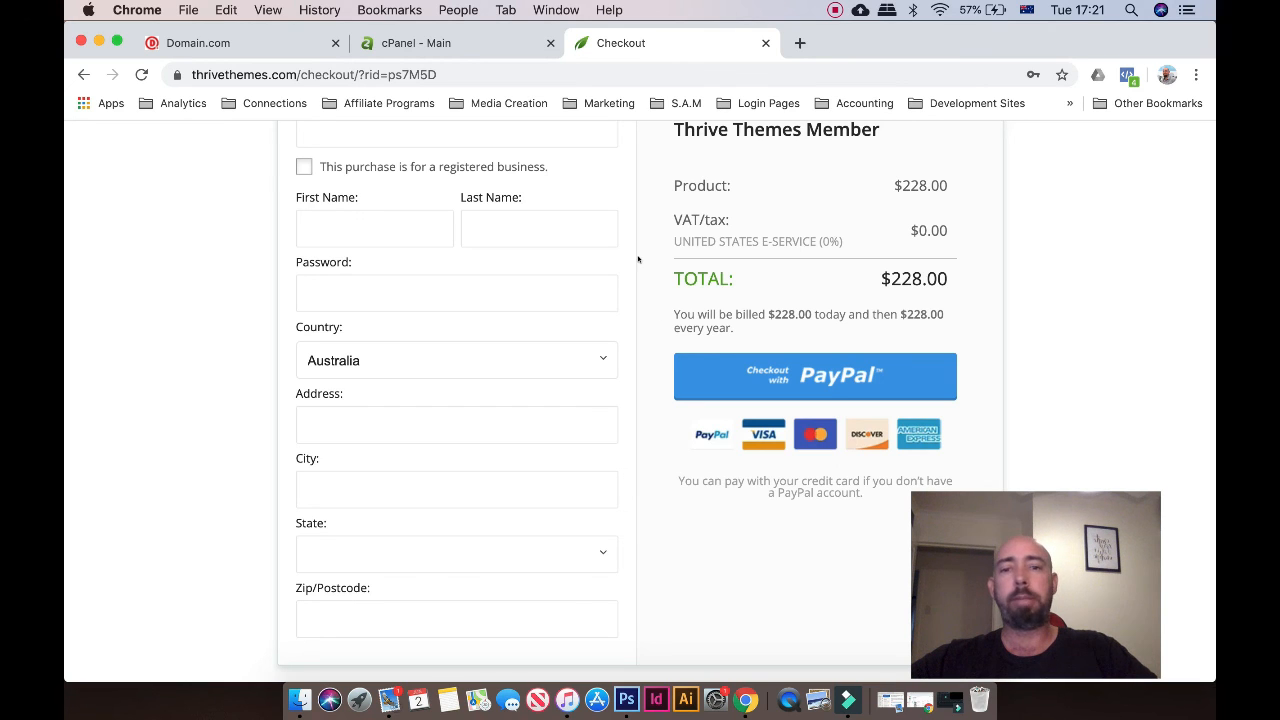
scroll(638, 259, up, 3)
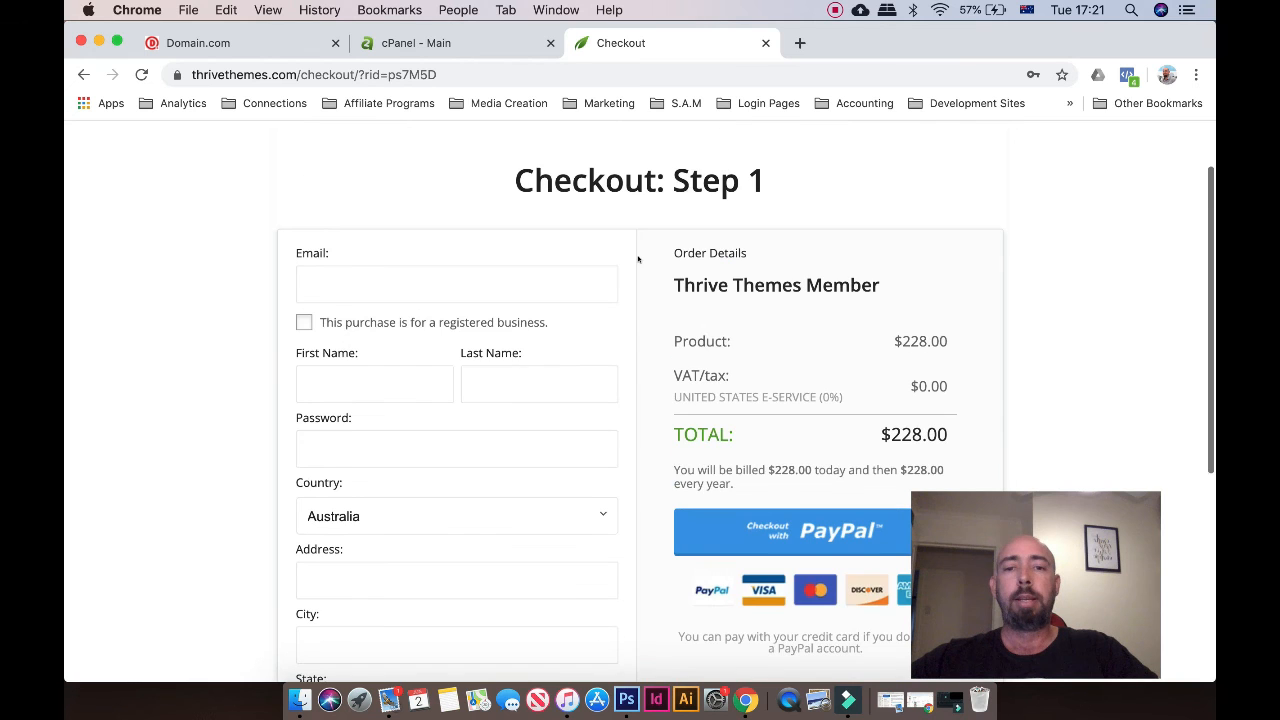
scroll(638, 259, down, 4)
scroll(638, 259, down, 1)
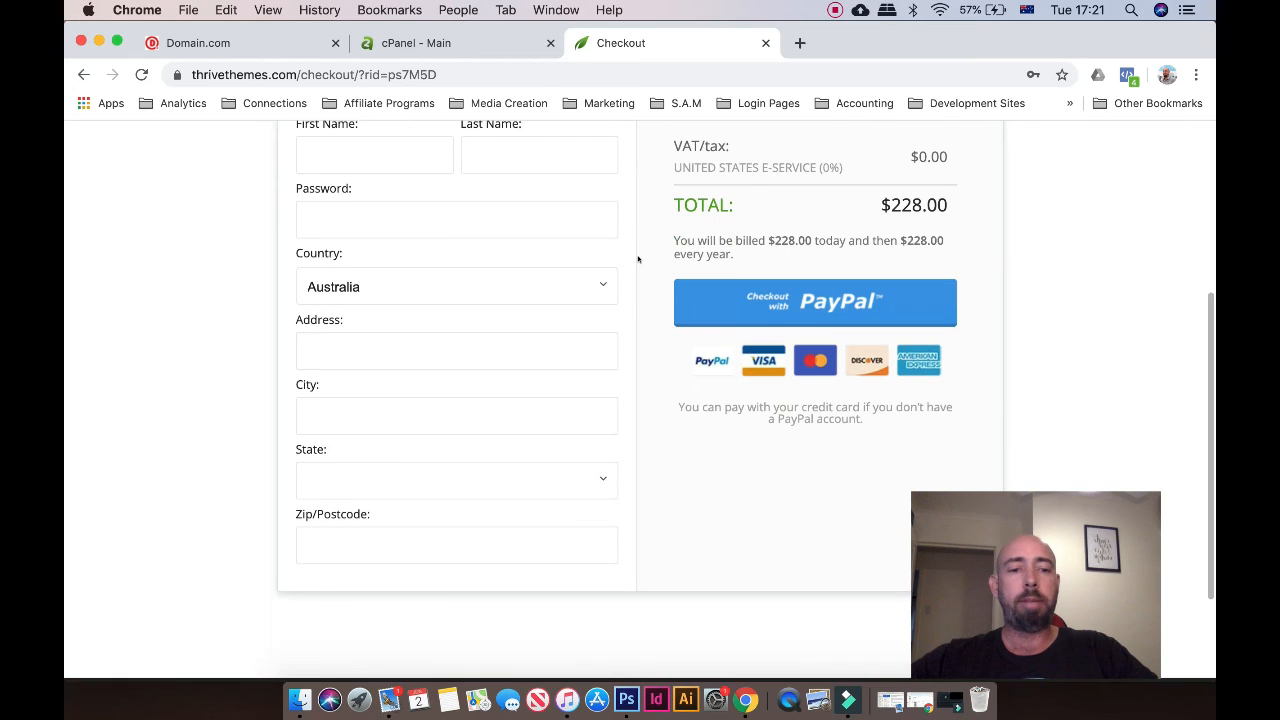
scroll(638, 304, up, 3)
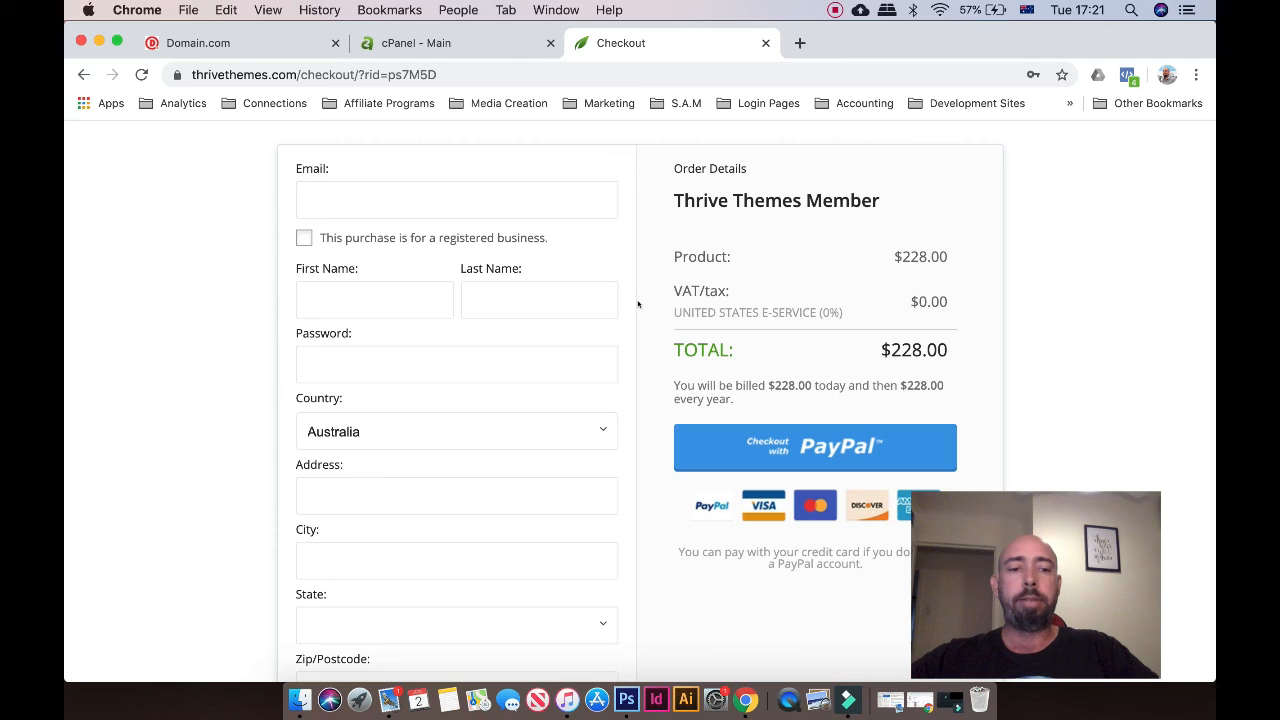